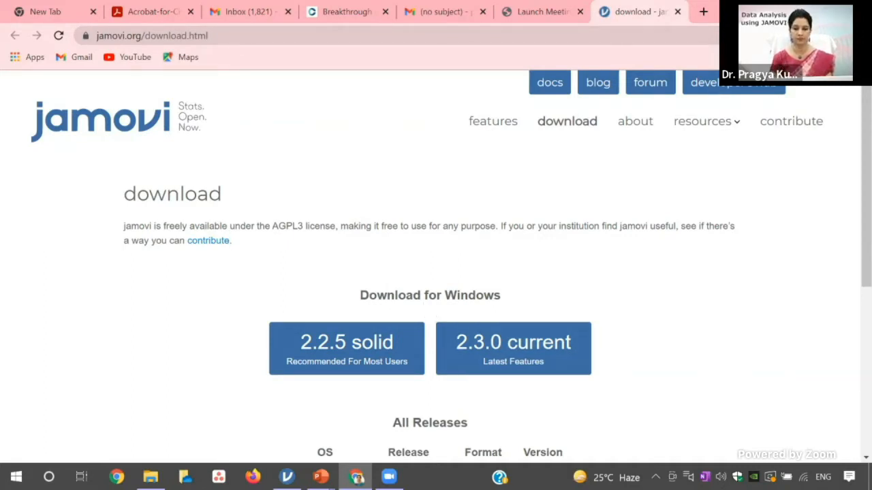
Switch to the PowerPoint slide show and advance two slides to the one listing open file, label, compute and transform variable.
mouse_move(321, 476)
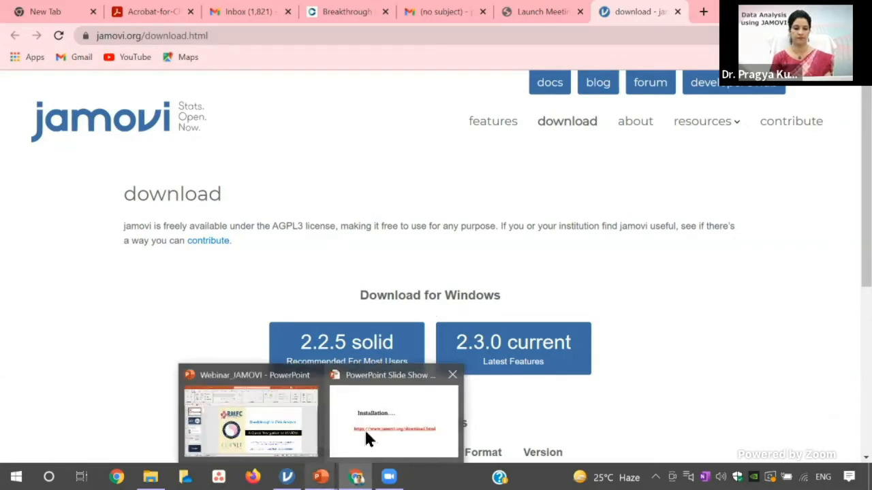
click(364, 428)
key(Right)
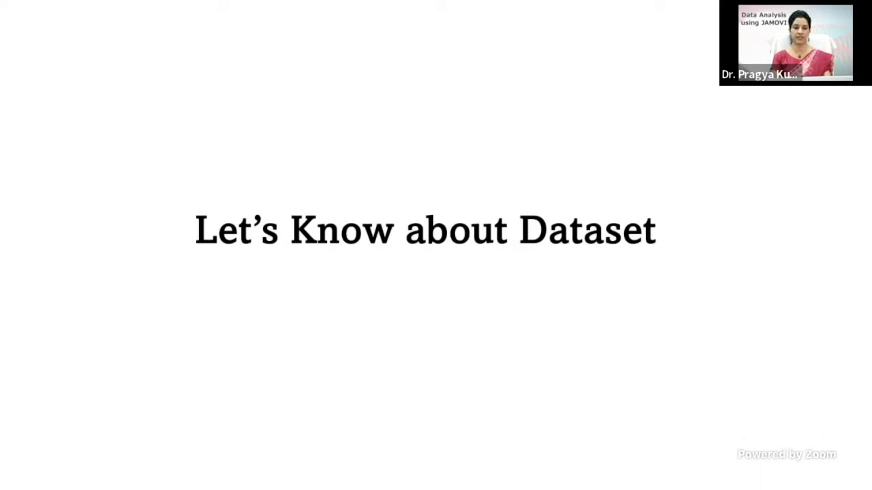
key(Right)
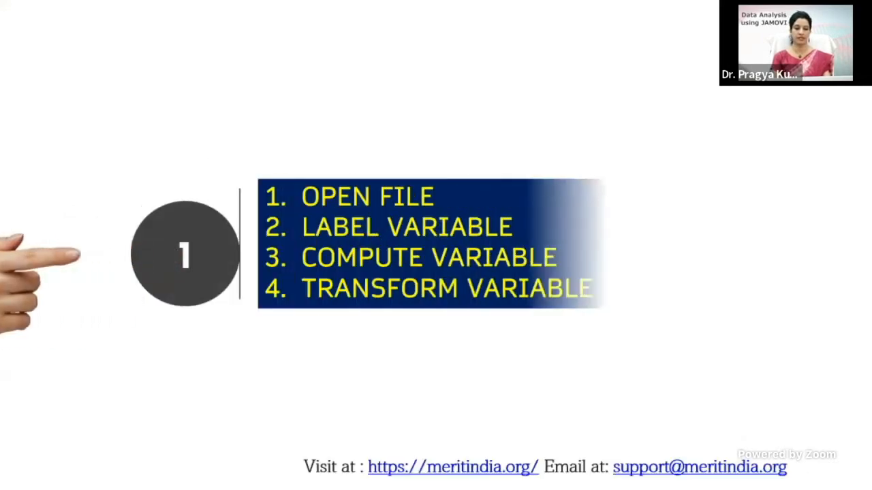
Switch to the JAMOVI_Webinar folder in File Explorer, open the About Data File PDF and Word document, and maximize the Word window.
key(alt+Tab)
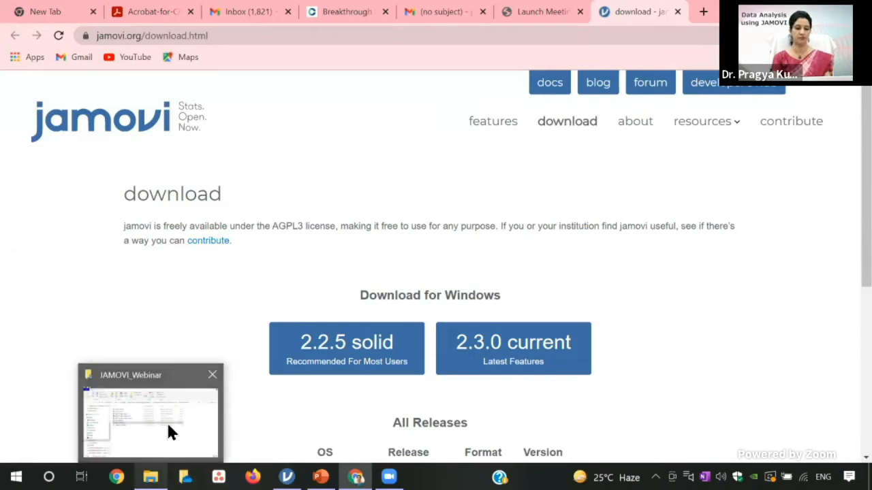
click(166, 421)
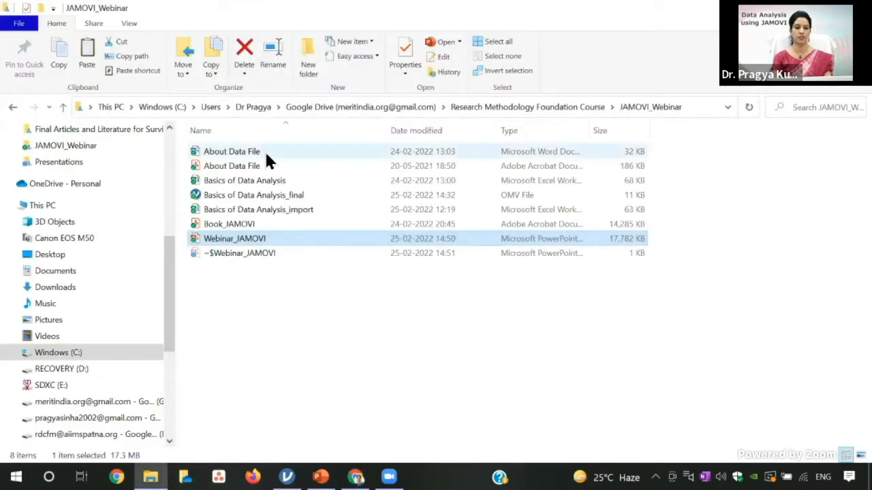
click(258, 166)
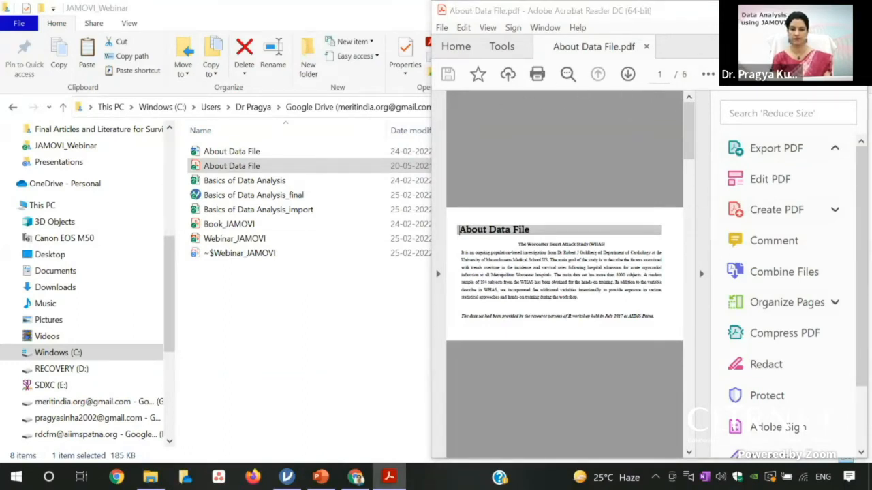
double_click(237, 154)
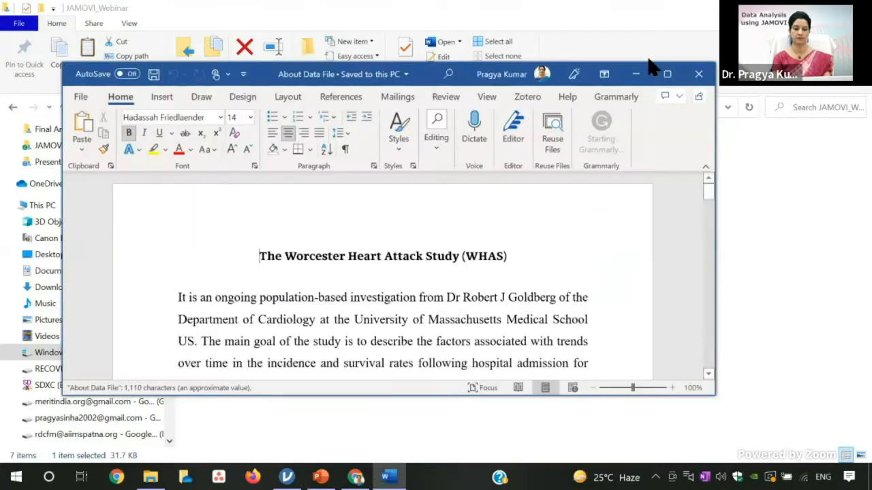
click(667, 74)
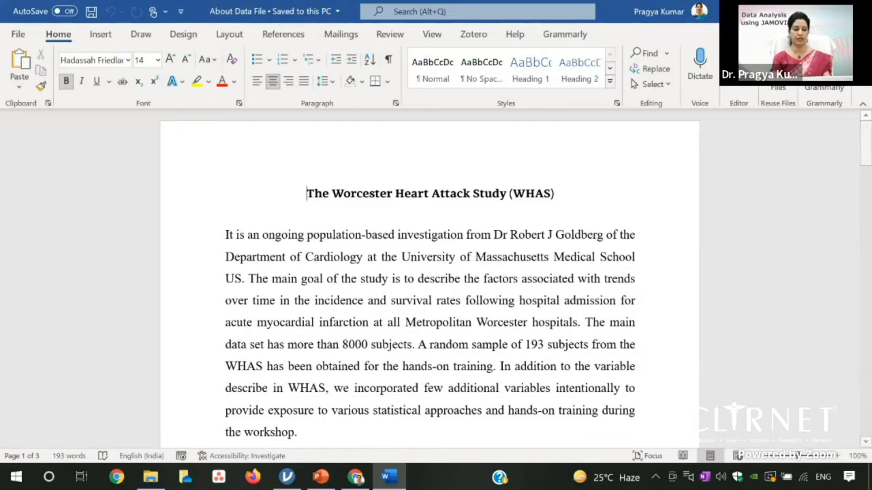
Switch to the Webinar_JAMOVI presentation in PowerPoint and show slide 9, which lists the file and variable tasks.
mouse_move(320, 477)
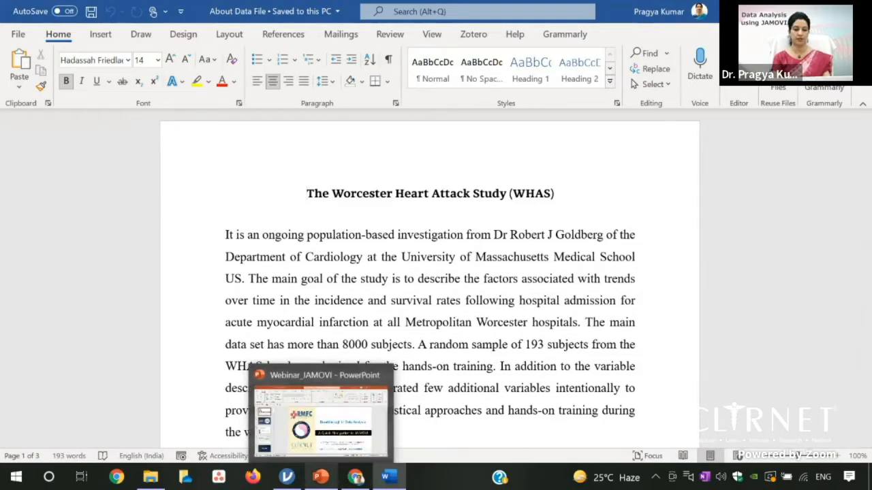
click(338, 440)
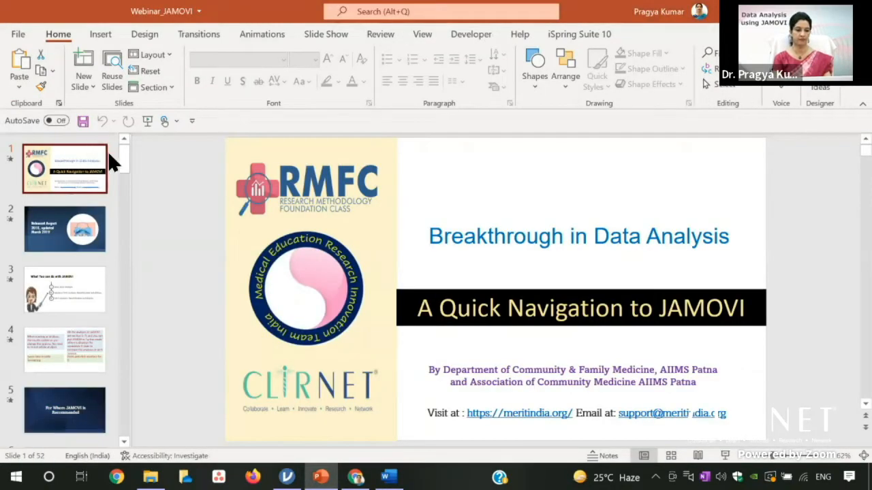
scroll(115, 252, down, 10)
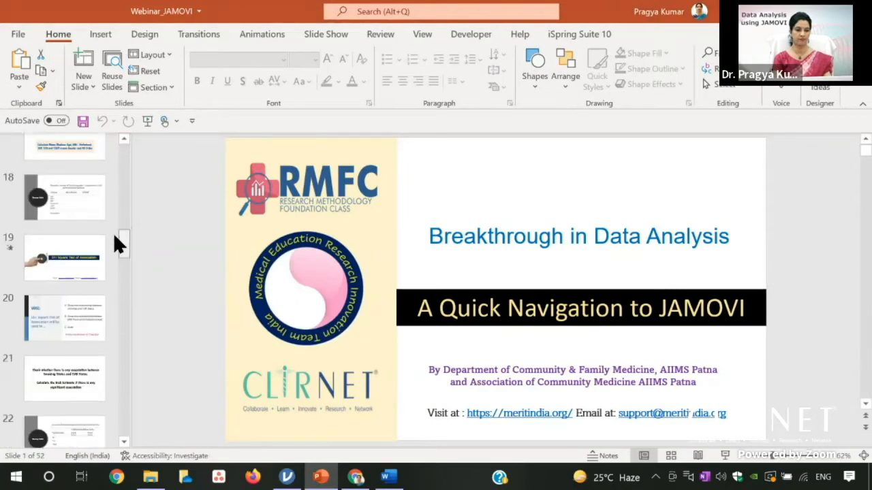
scroll(102, 217, up, 2)
scroll(118, 228, up, 4)
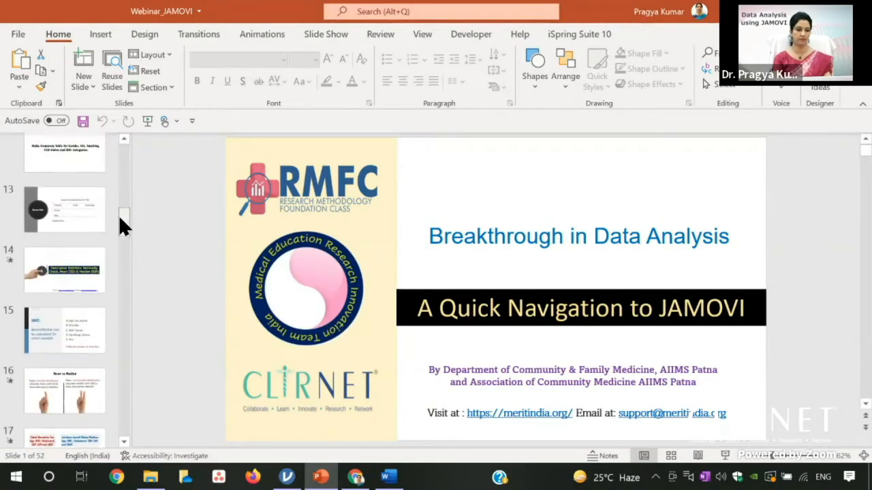
click(85, 165)
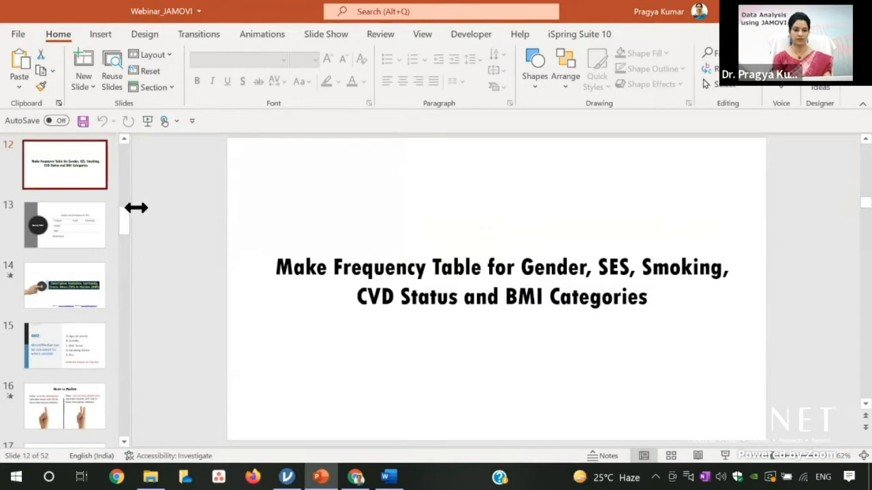
scroll(119, 204, up, 7)
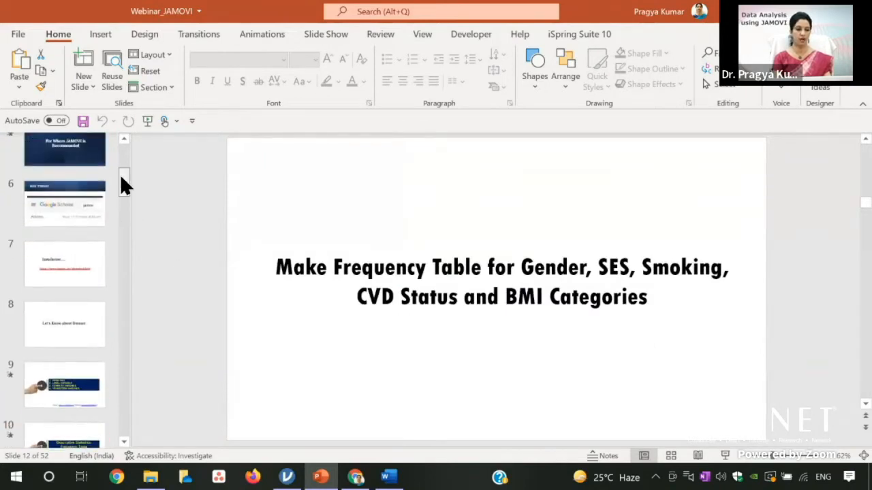
click(96, 412)
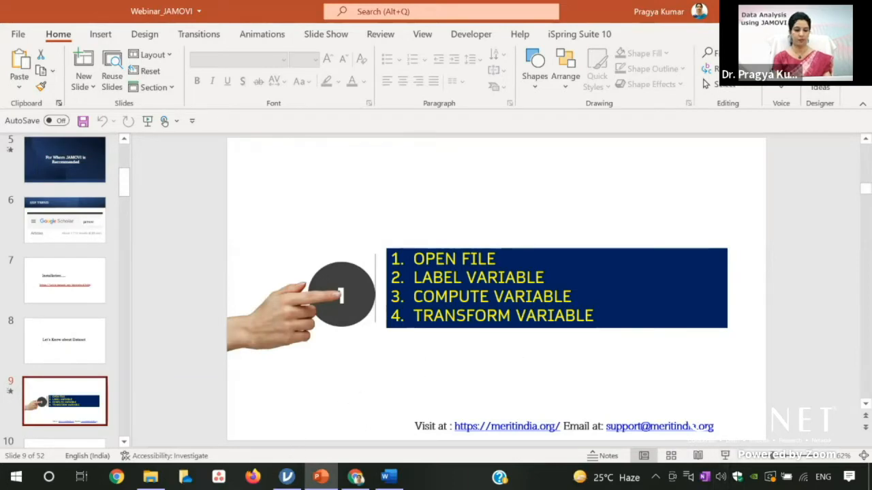
Switch to jamovi, search Windows for "ja" and launch a new jamovi 2 session.
mouse_move(287, 477)
click(305, 425)
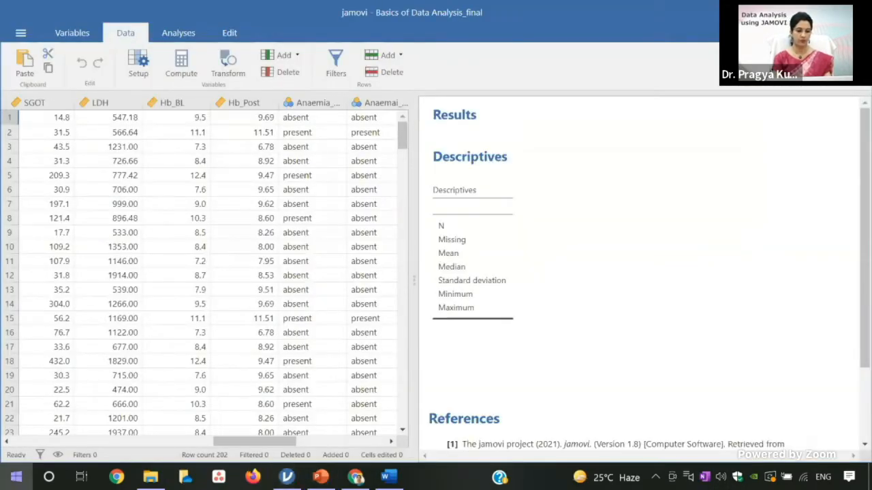
key(super)
key(super)
key(super)
text(ja)
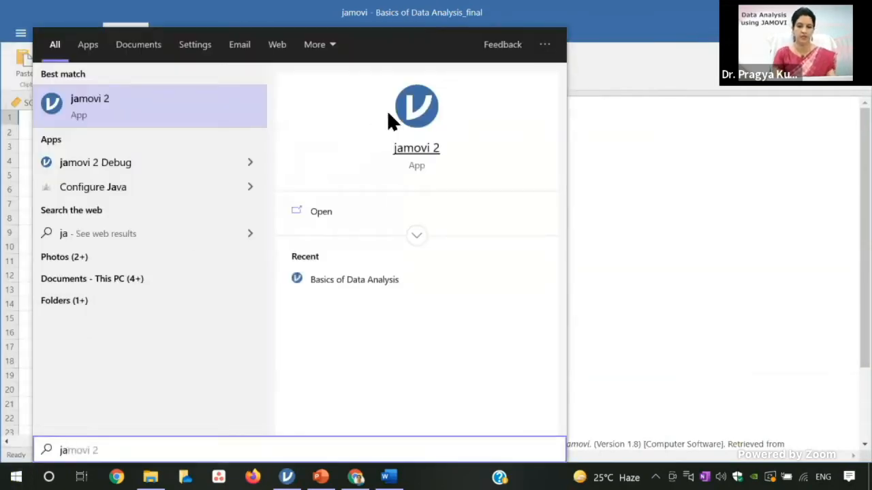
click(403, 119)
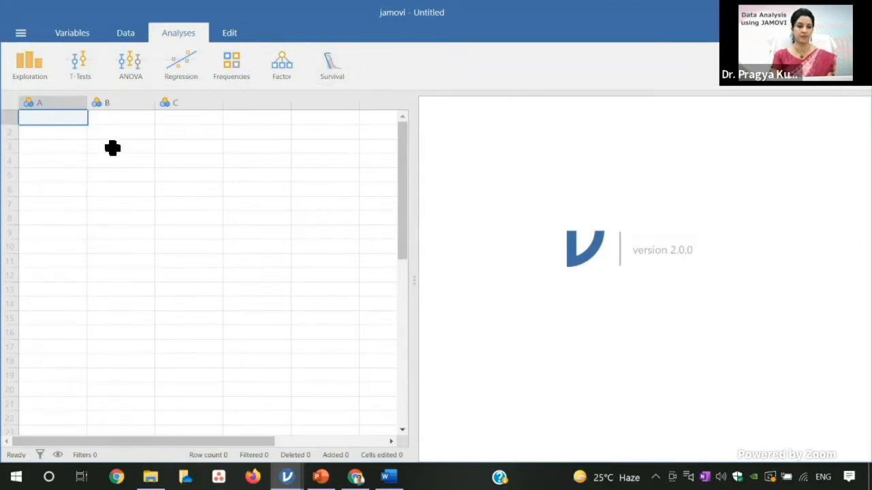
Browse this PC for the Excel file Basics of Data Analysis_import in the JAMOVI_Webinar folder and open it.
click(21, 36)
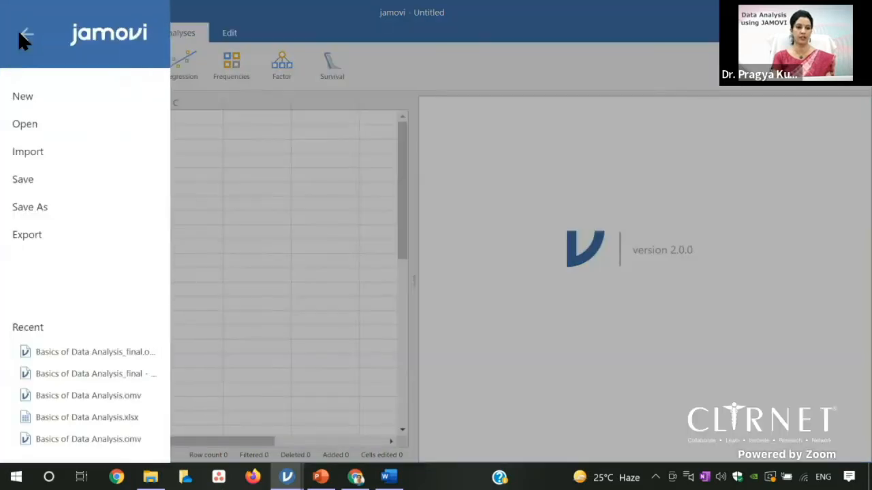
click(77, 125)
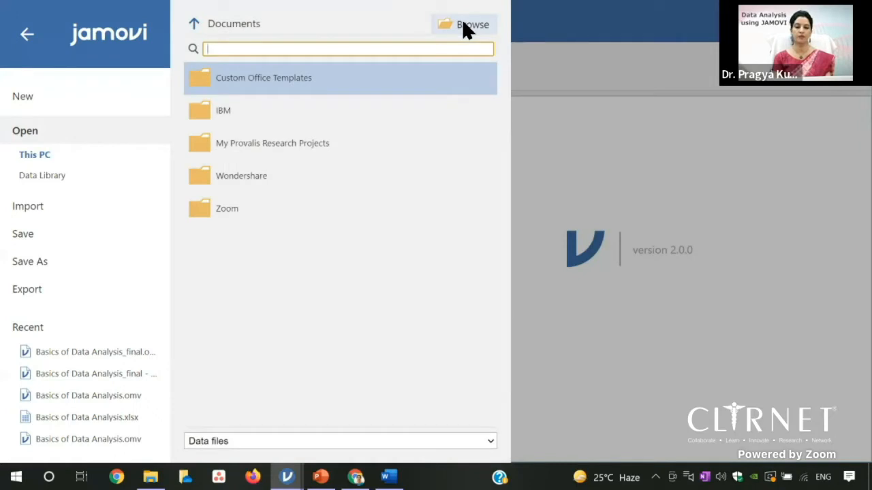
click(463, 22)
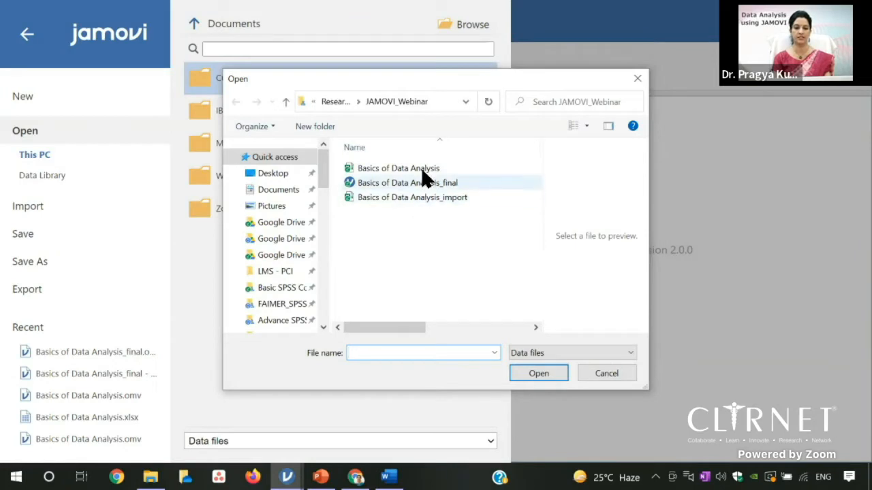
click(410, 196)
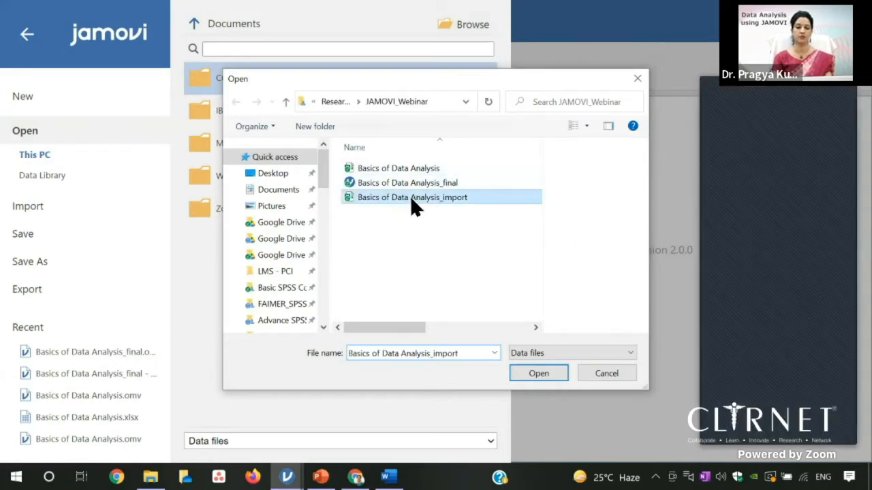
click(536, 375)
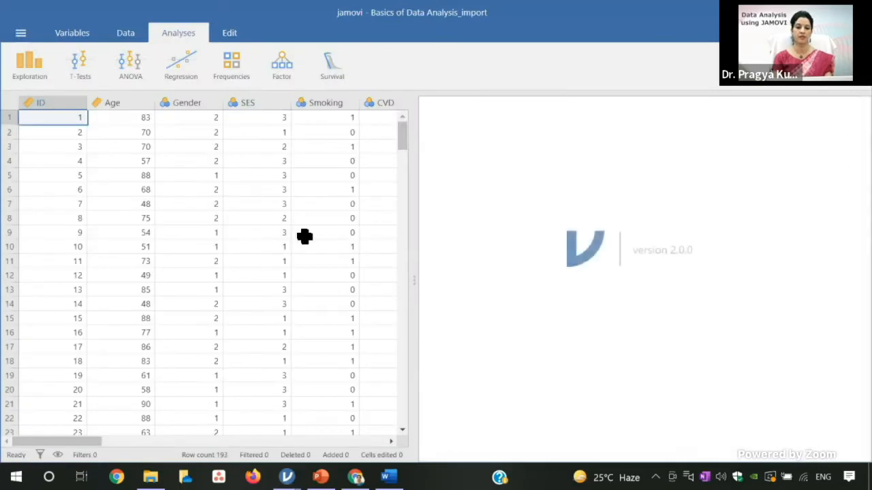
Open the Gender variable's settings and choose Nominal as its measure type.
click(285, 349)
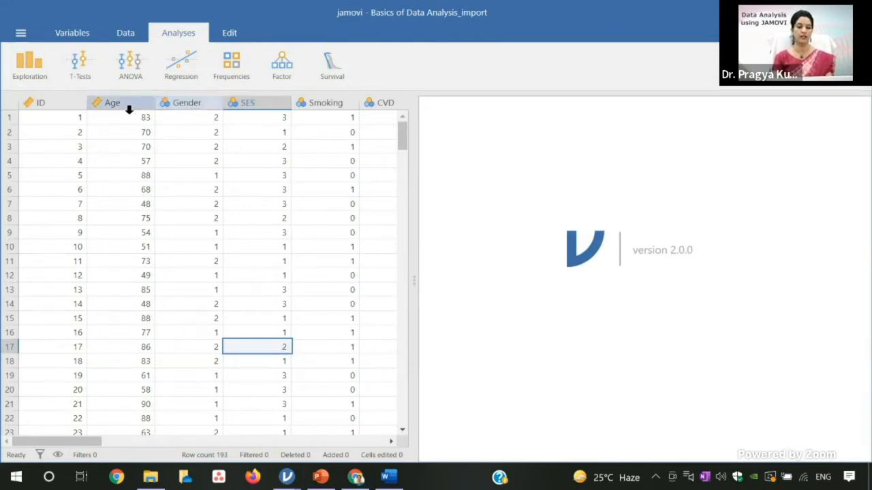
double_click(209, 104)
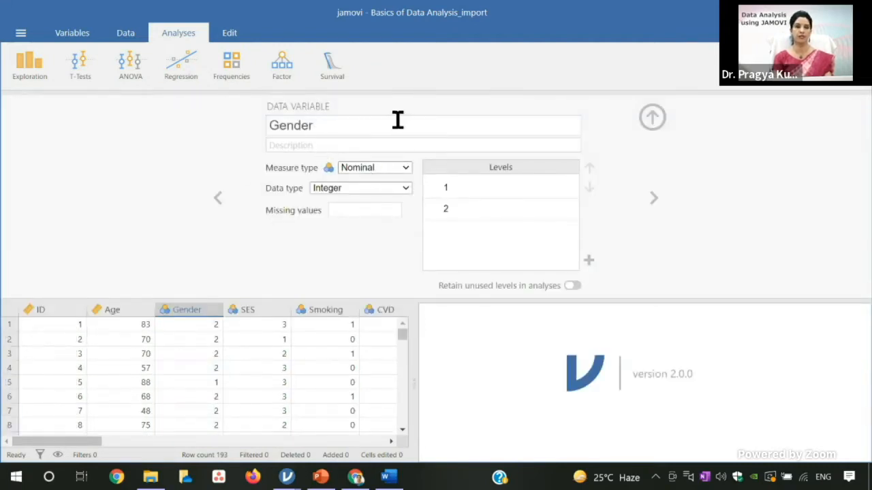
click(406, 171)
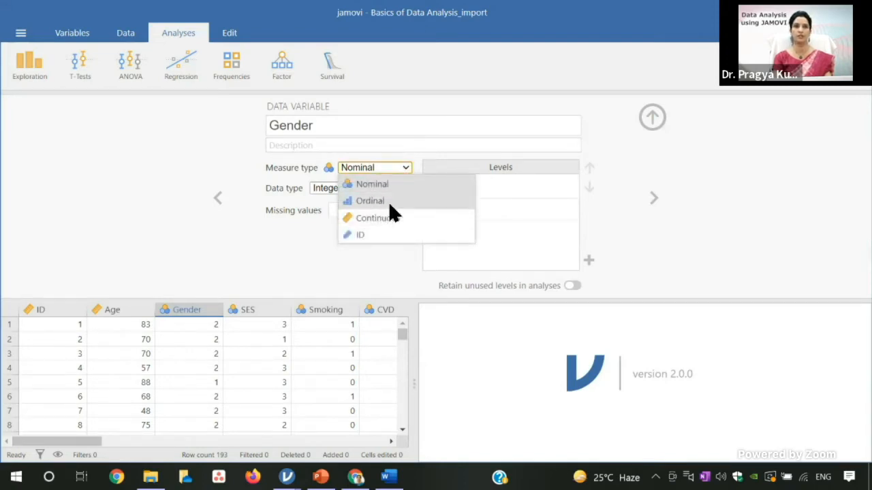
click(394, 185)
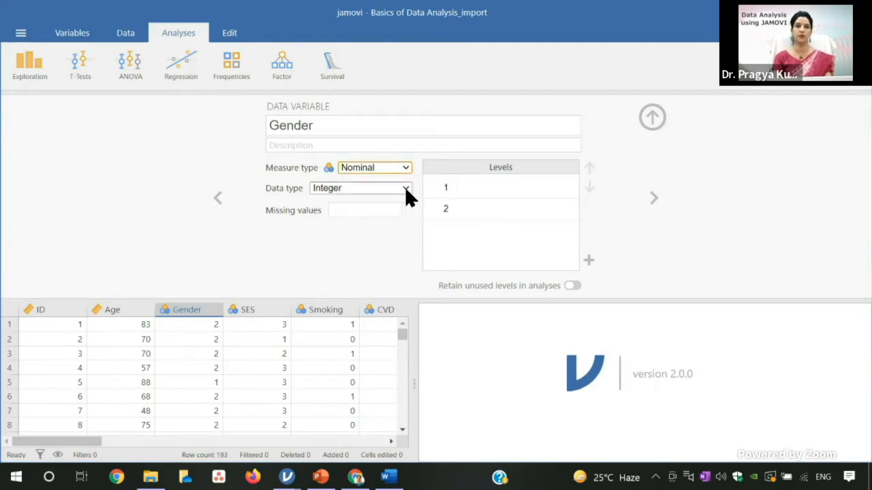
Label the Gender variable's level 1 as male and level 2 as female.
click(479, 190)
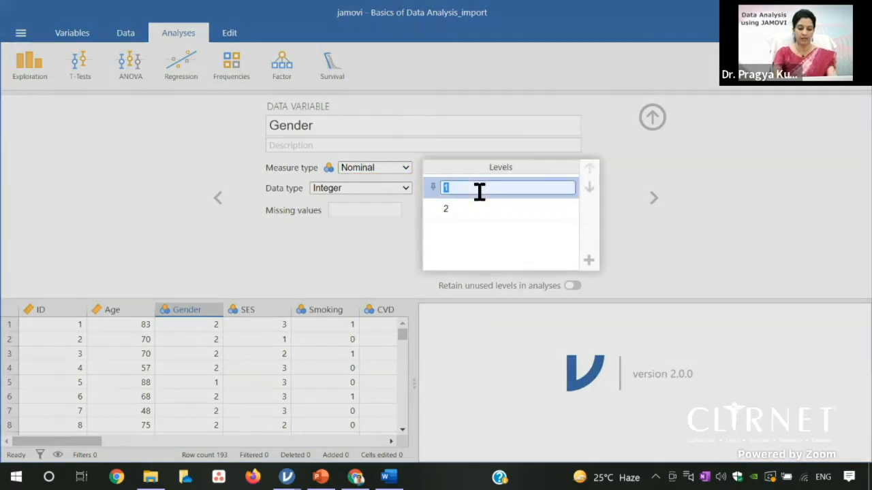
text(male)
click(468, 208)
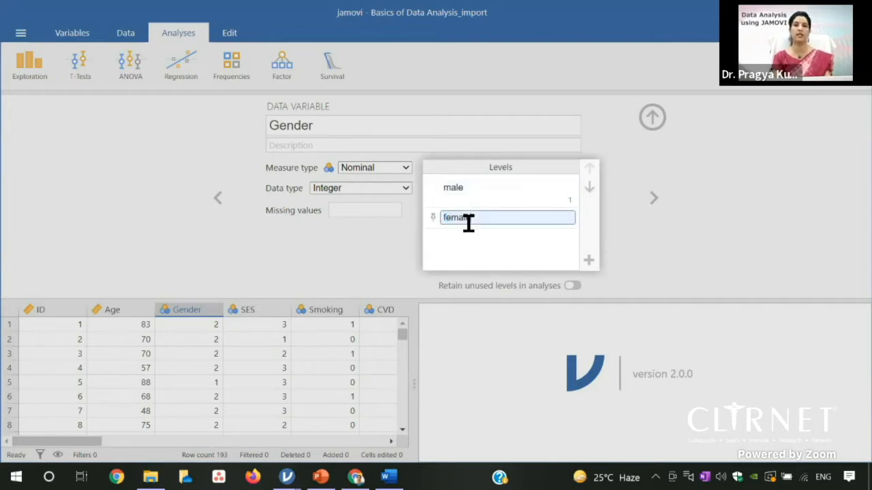
text(female)
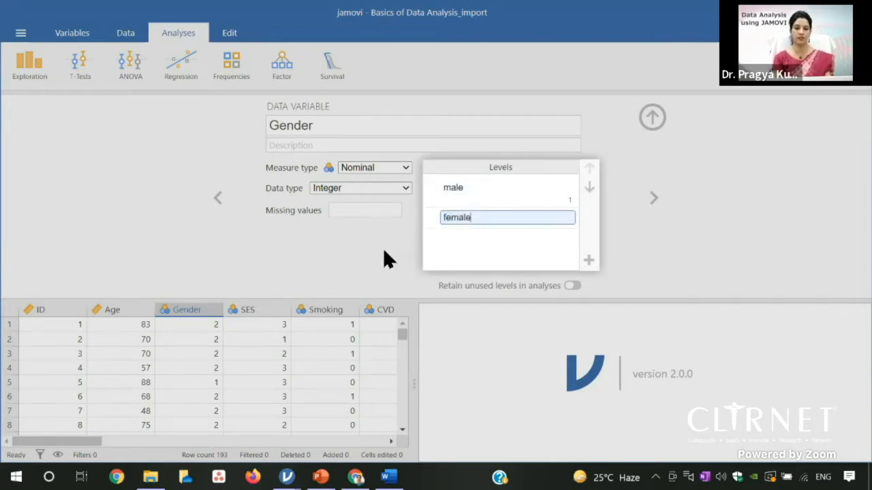
key(Return)
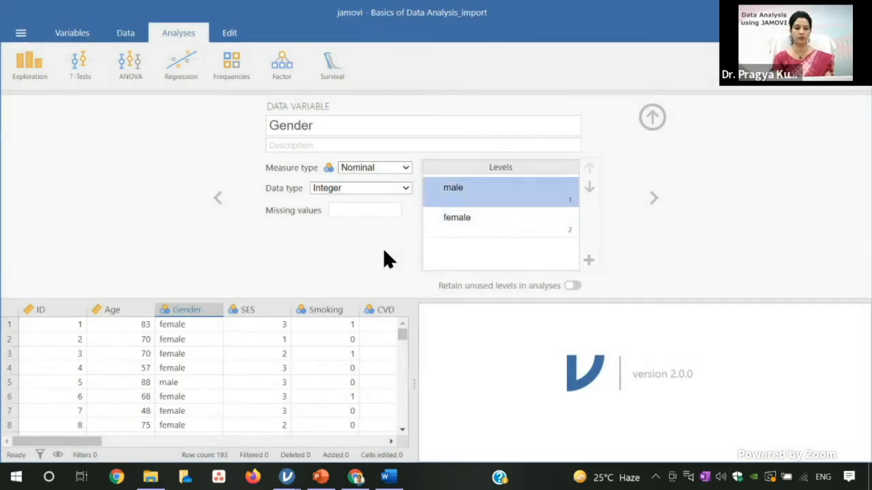
Label the SES variable's level 1 as low, level 2 as middle and level 3 as high.
click(275, 315)
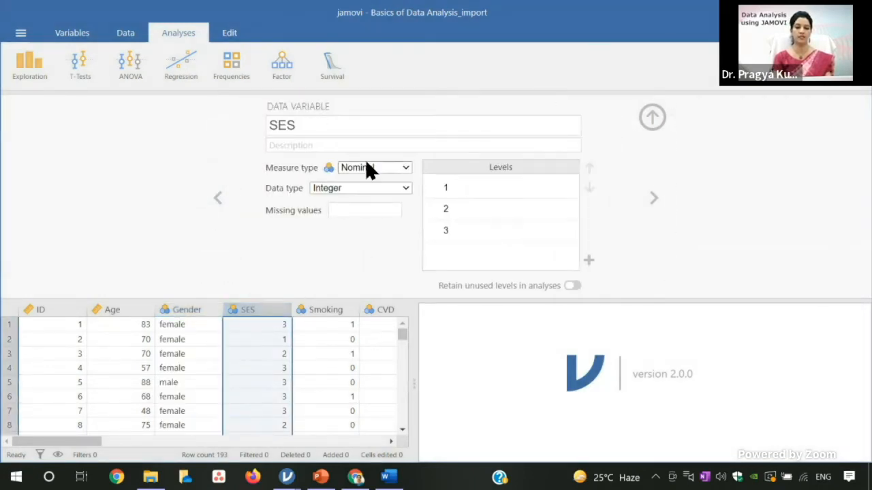
click(454, 233)
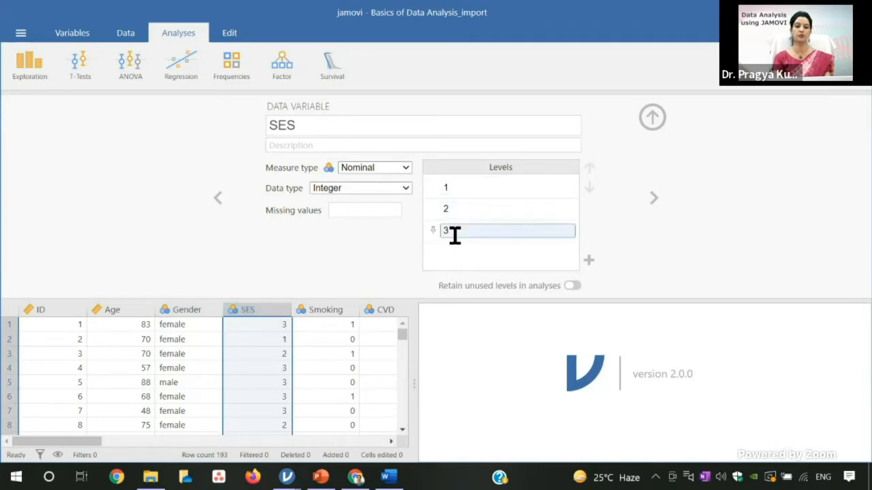
click(466, 189)
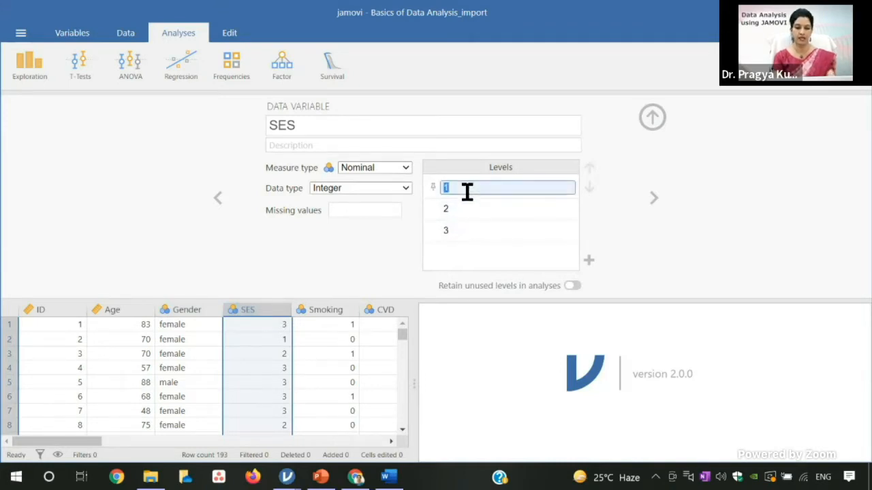
text(low)
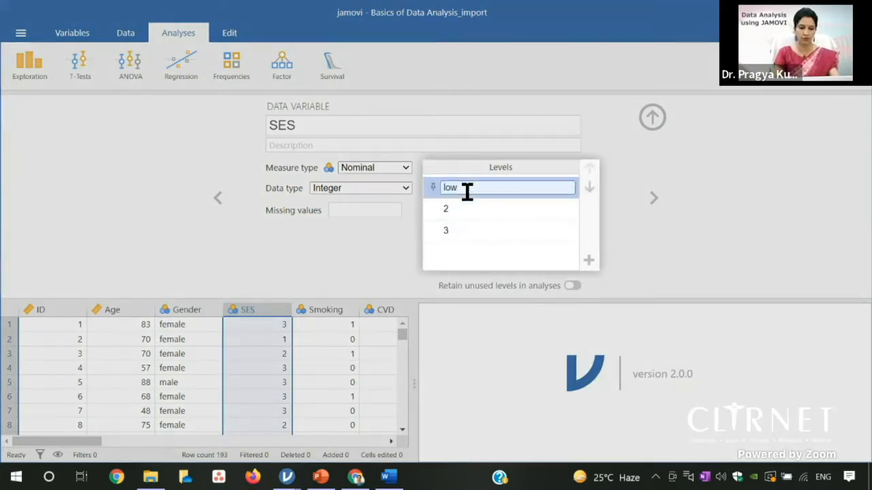
click(462, 209)
text(middle)
click(466, 243)
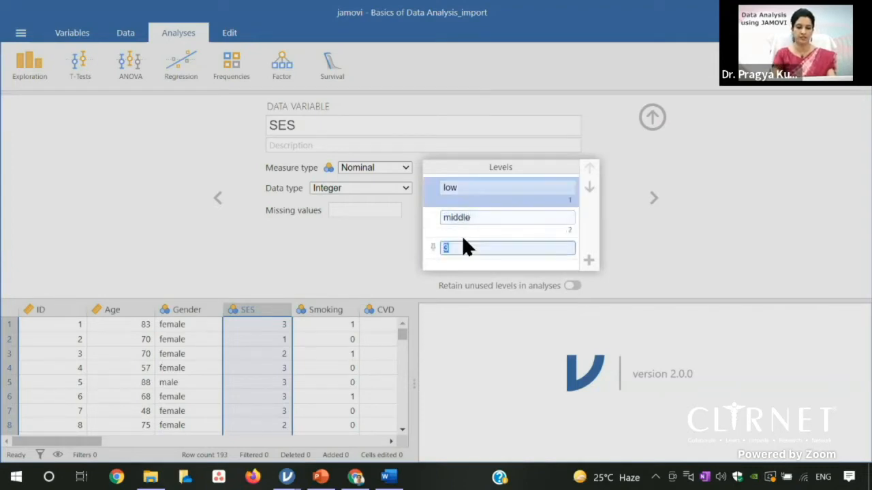
text(high)
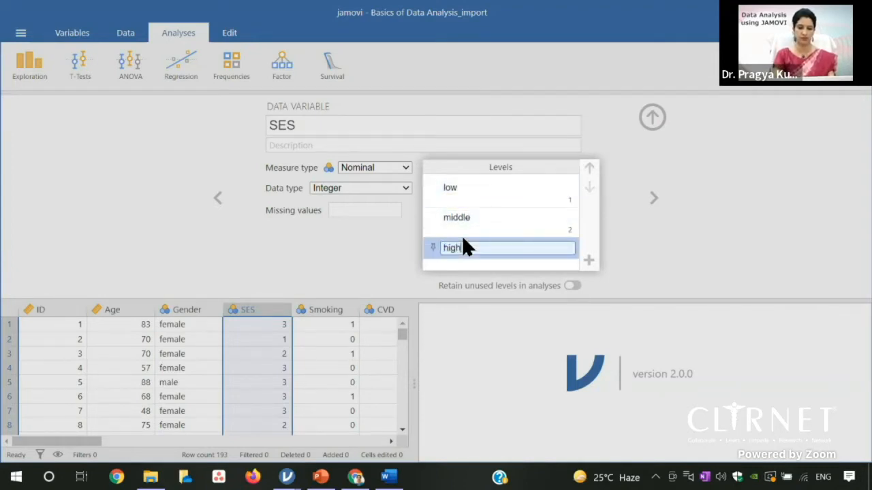
click(643, 195)
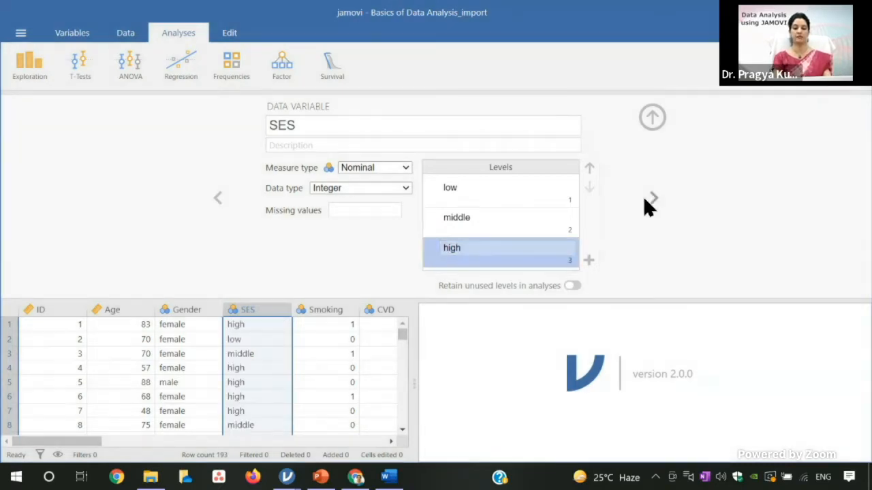
Look through the settings of the Smoking, SES and Gender variables and close the variable editor.
click(649, 194)
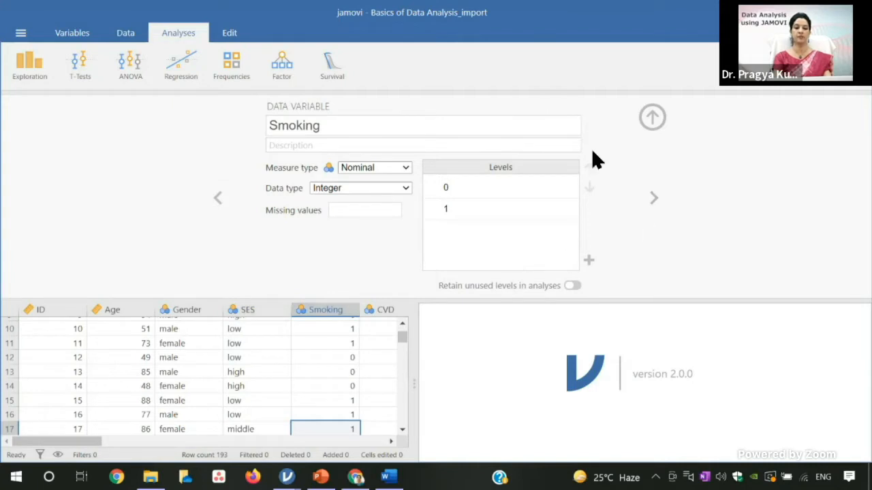
click(218, 198)
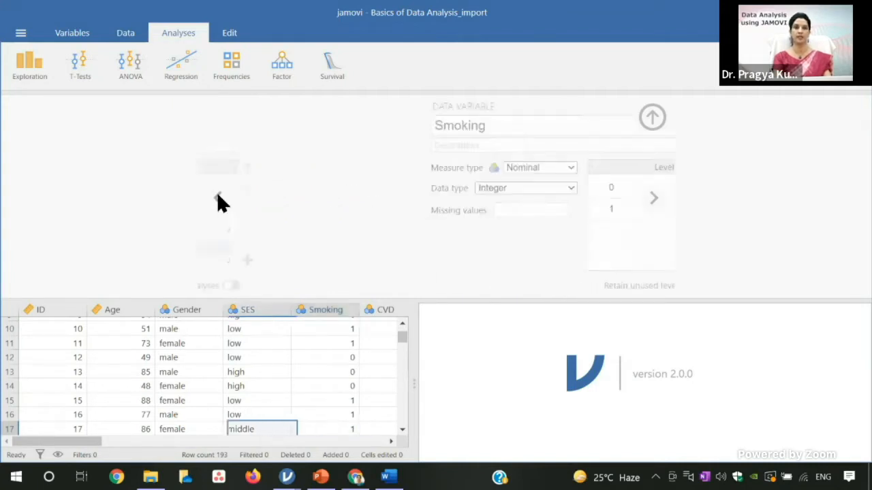
click(218, 197)
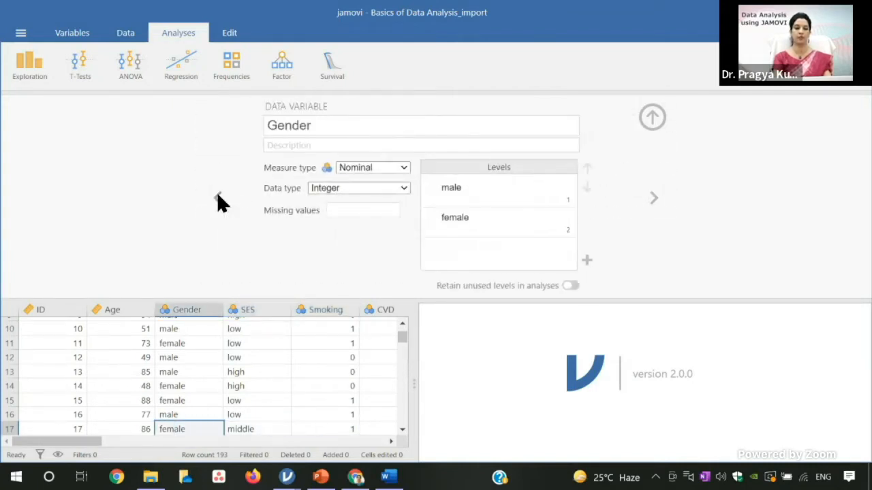
click(653, 118)
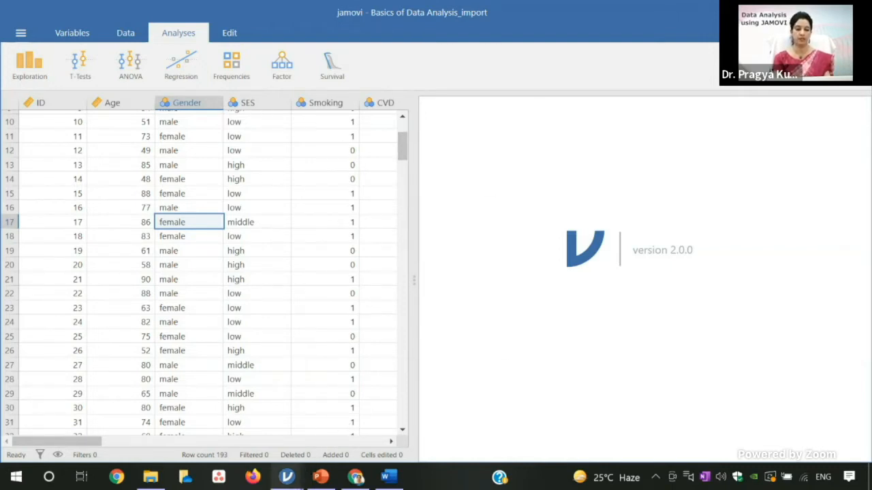
Switch to the Basics of Data Analysis_final dataset and review its labelled variables from ID through BMI cat.
mouse_move(287, 477)
click(195, 438)
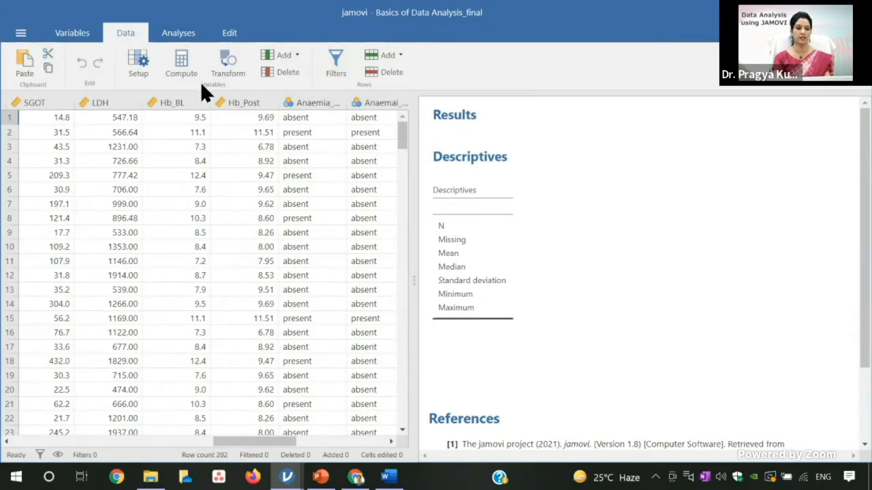
drag(252, 446, 23, 397)
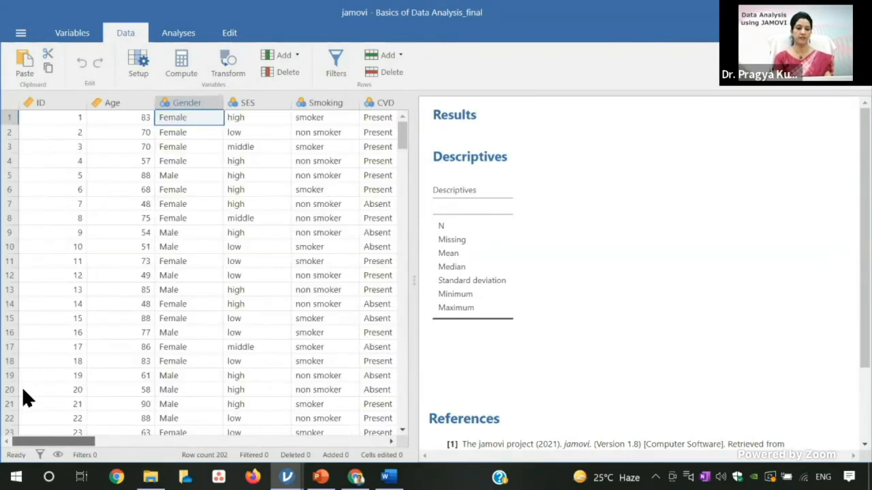
click(206, 108)
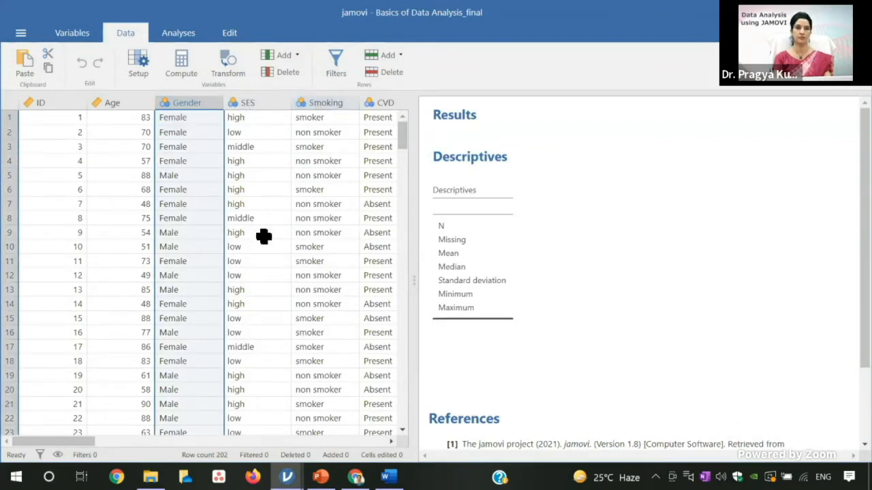
drag(92, 450, 118, 450)
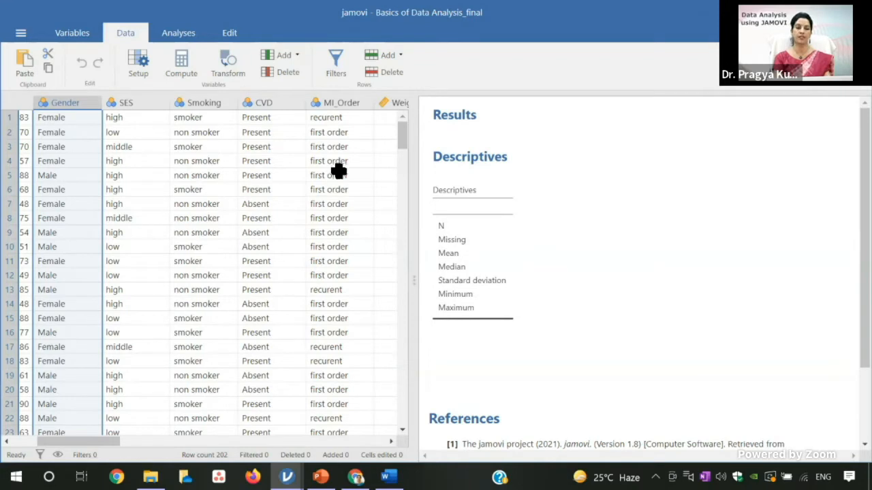
drag(116, 446, 161, 446)
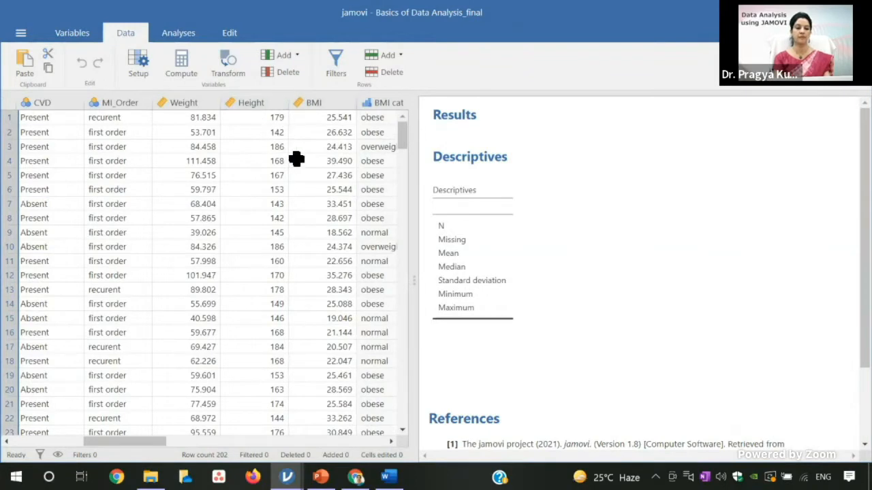
drag(133, 444, 104, 443)
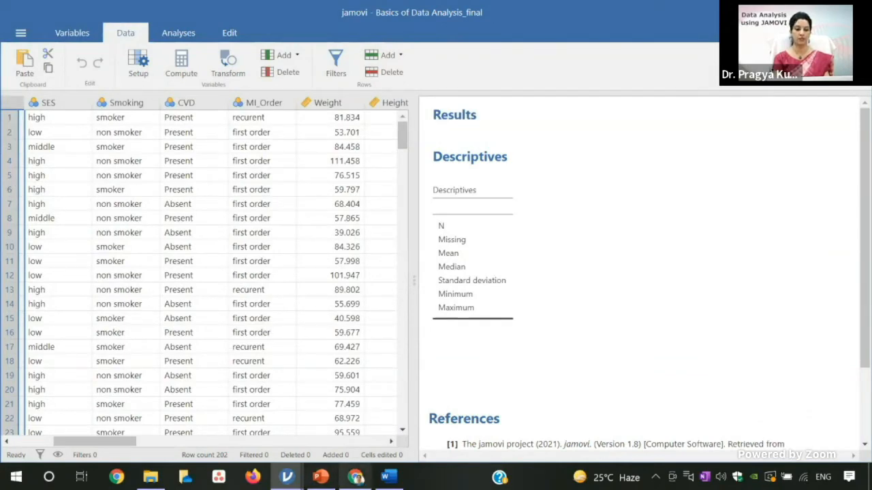
Switch to PowerPoint to check the topic list in the Webinar_JAMOVI presentation, and return to the Basics of Data Analysis_final dataset in jamovi.
mouse_move(320, 477)
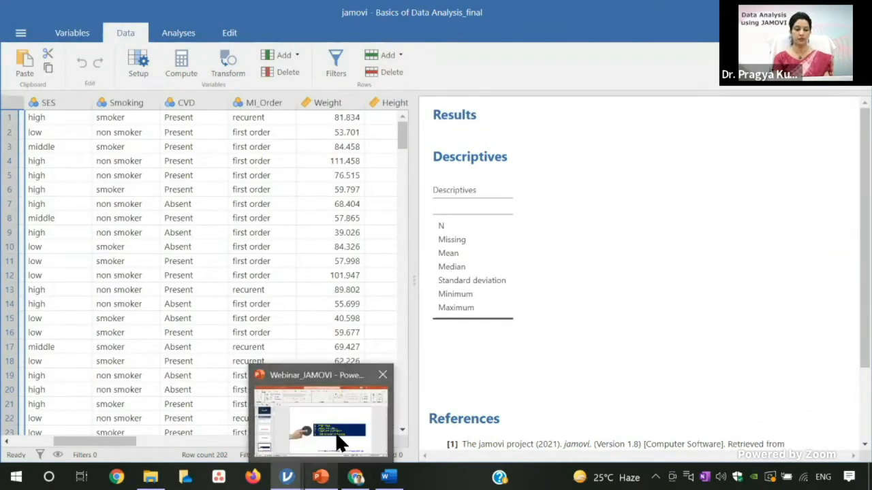
click(341, 442)
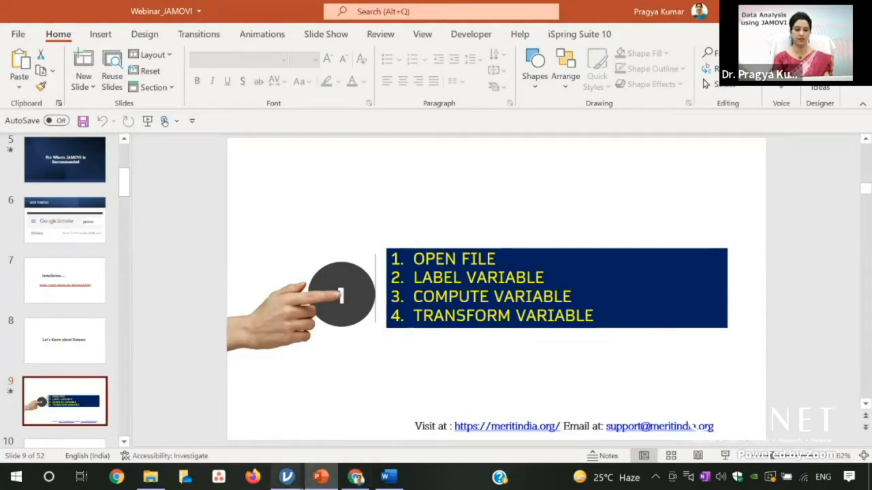
mouse_move(287, 477)
click(181, 419)
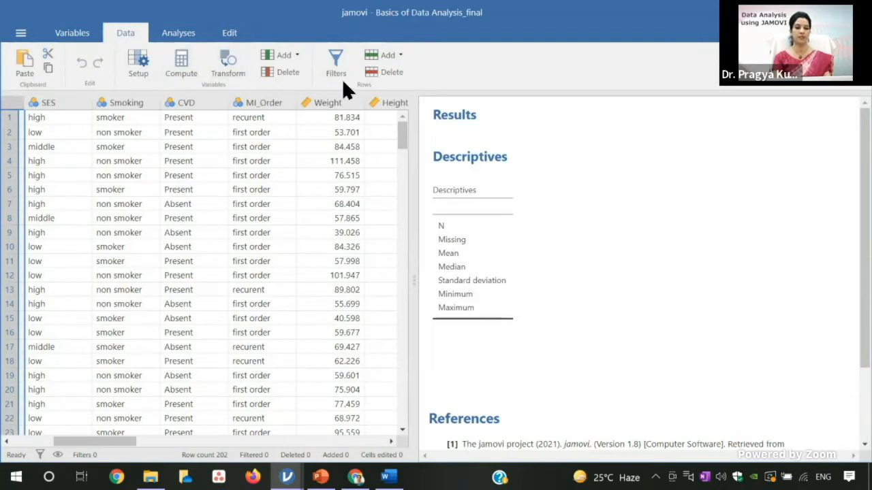
Add a computed variable after Gender and name it BMI.
click(182, 66)
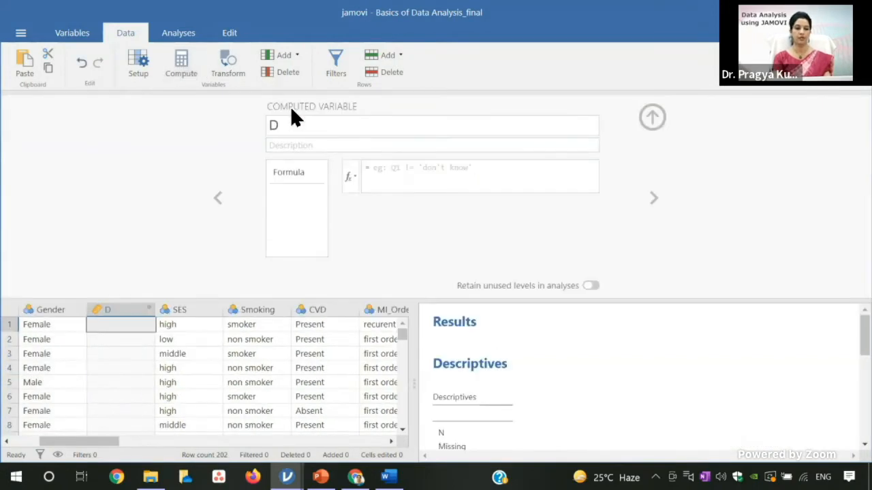
click(290, 128)
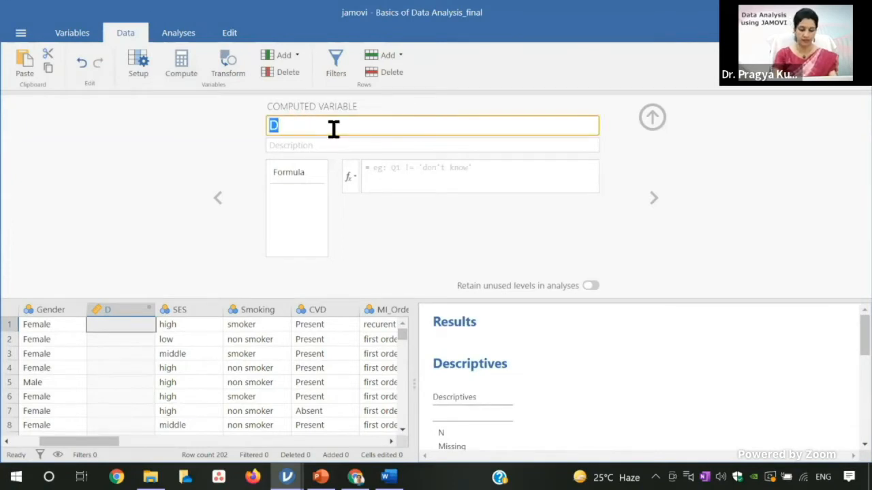
text(BMI)
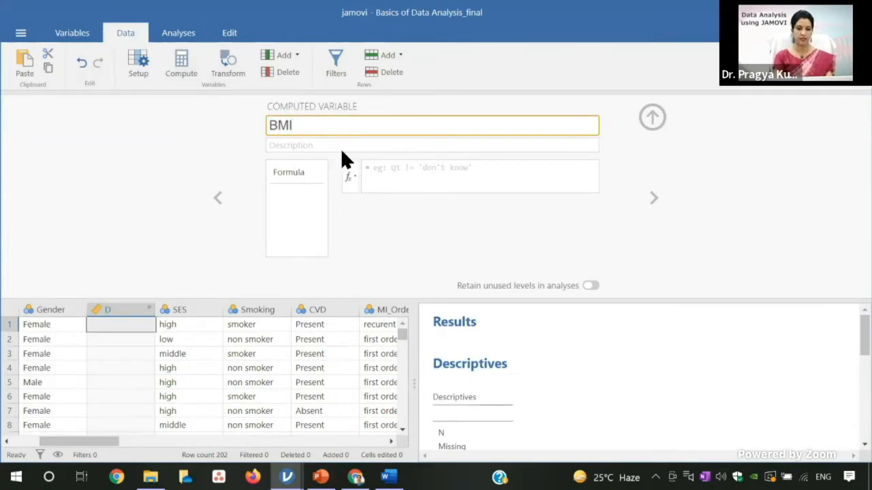
key(Tab)
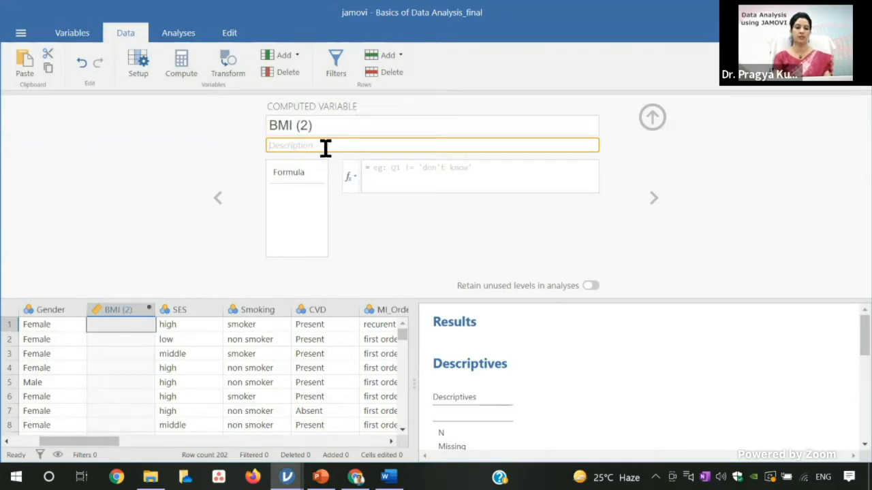
Browse the functions and variables available for the computed variable's formula and insert Weight as its first term.
click(352, 171)
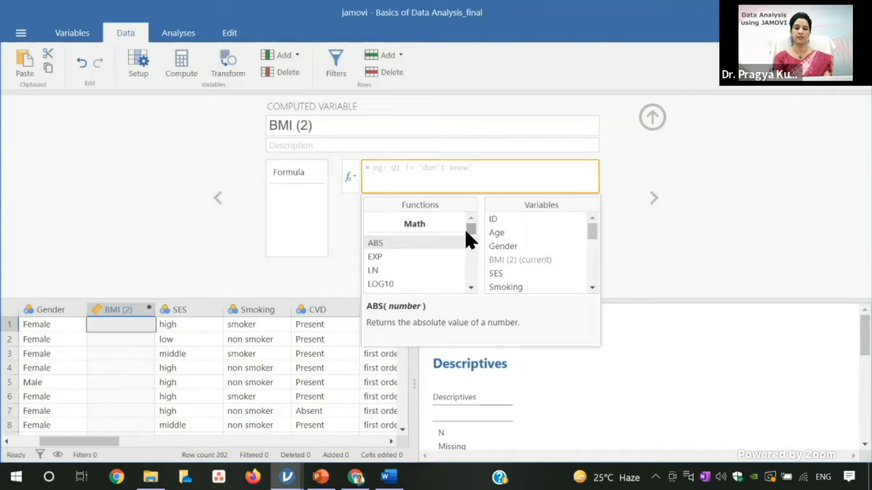
drag(468, 227, 470, 266)
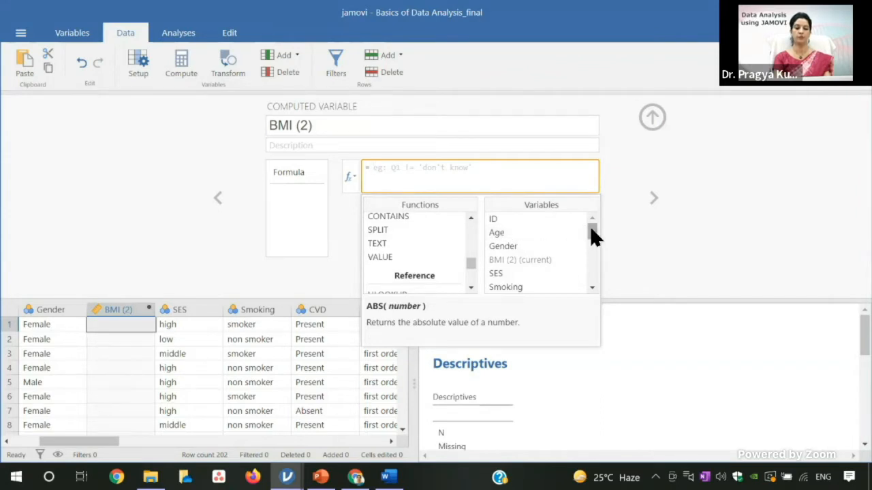
drag(591, 229, 591, 246)
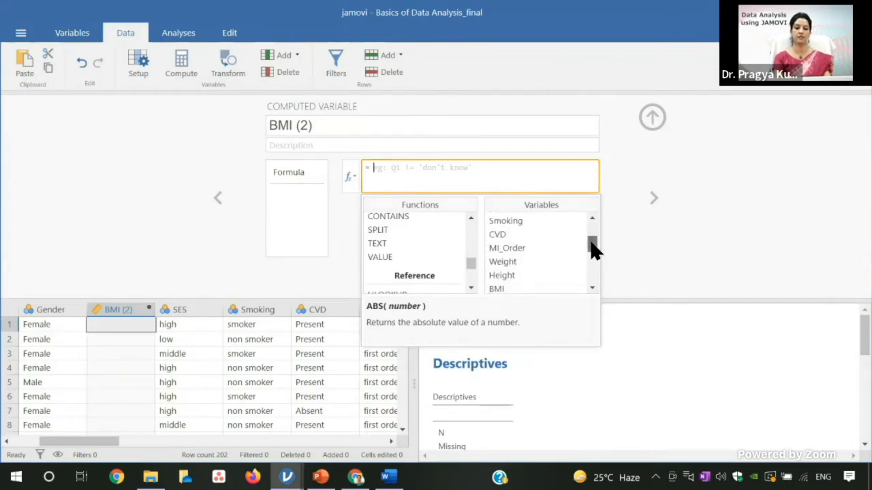
double_click(521, 260)
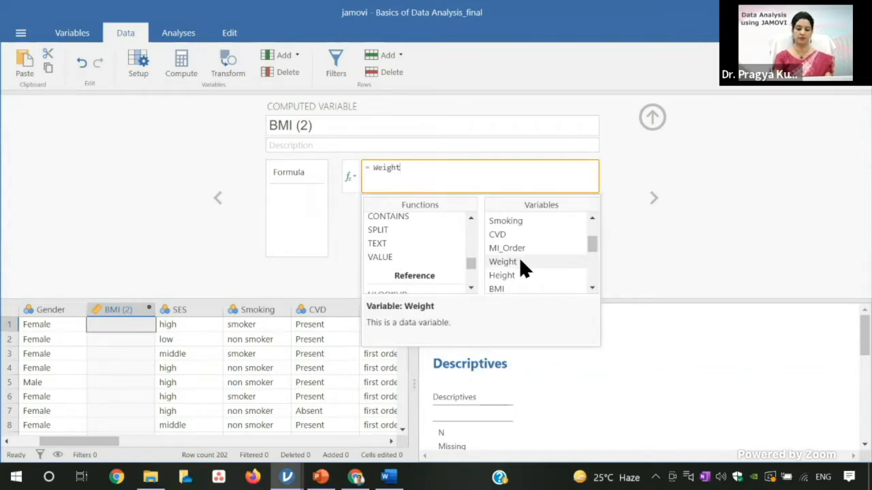
Complete the computed variable's formula as Weight/(Height*Height*.0001) and apply it.
text(/)
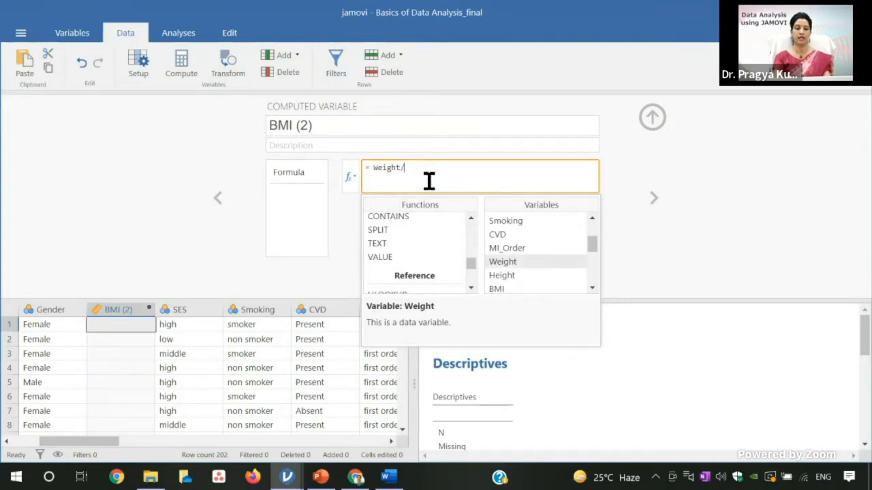
text(()
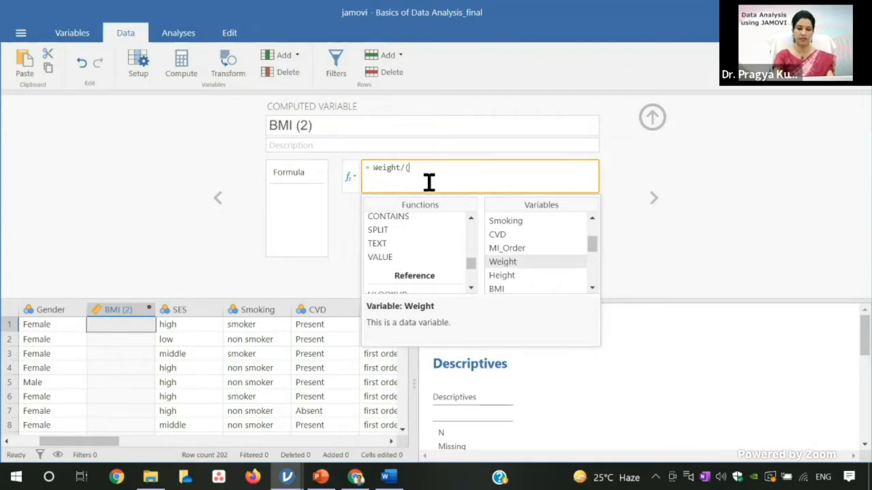
text())
click(411, 175)
click(414, 176)
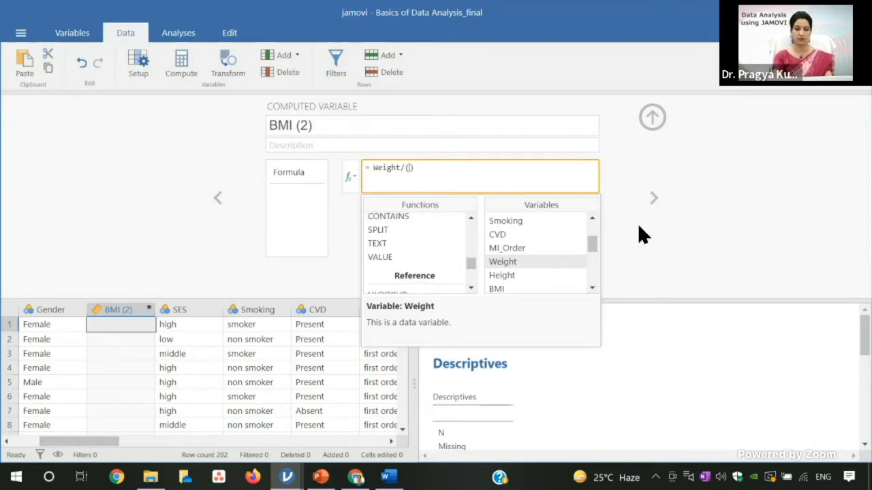
double_click(509, 275)
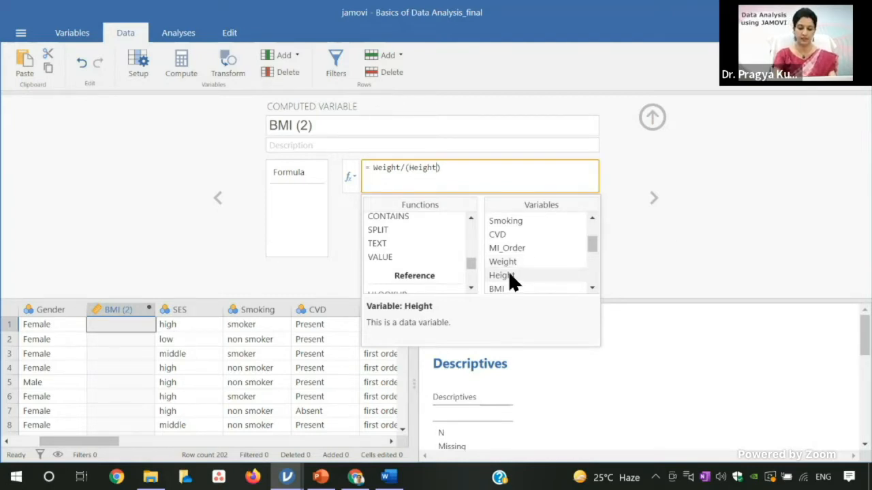
text(*)
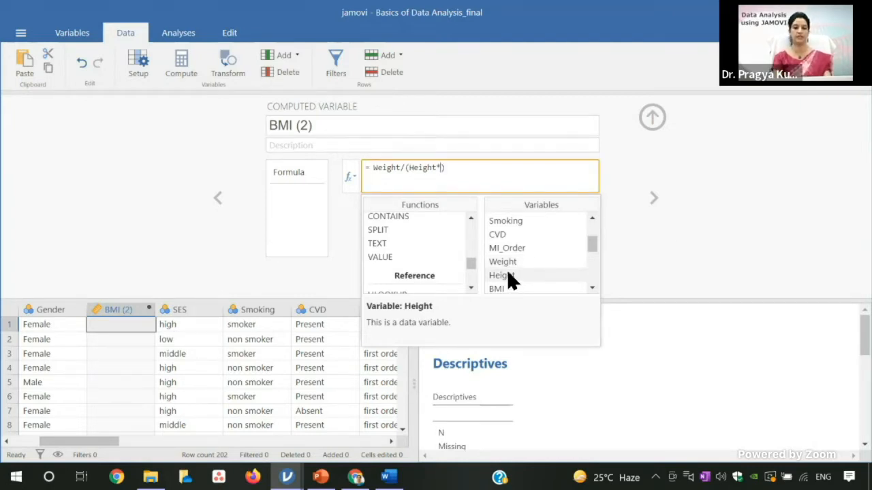
double_click(508, 274)
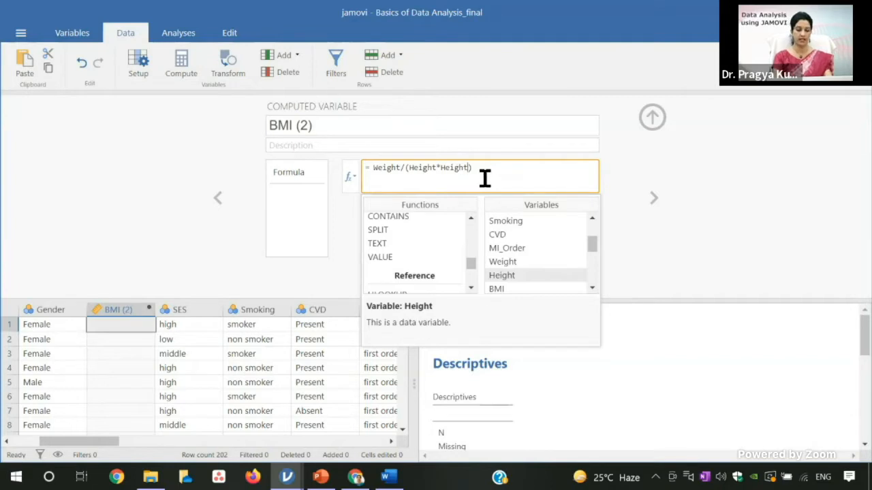
text(*)
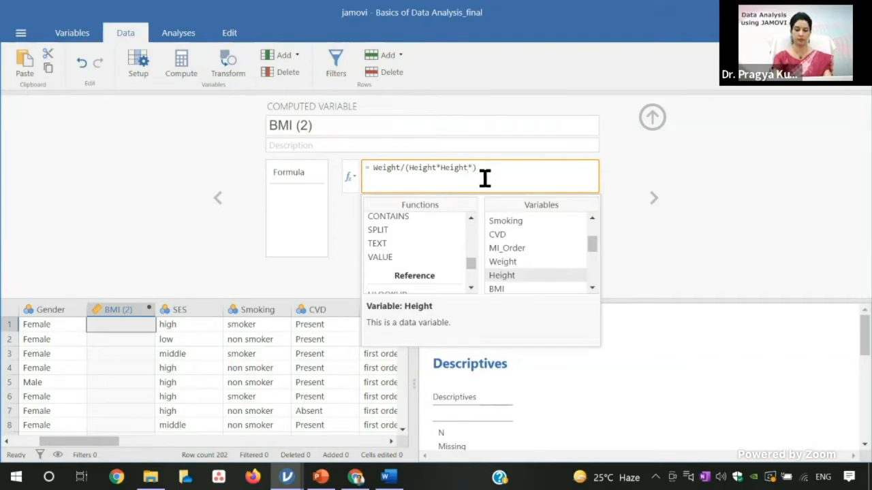
text(.0001)
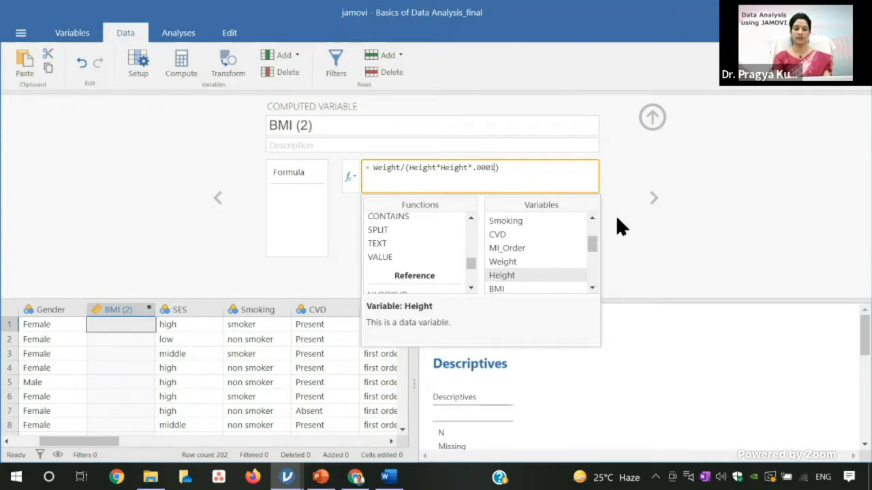
click(651, 231)
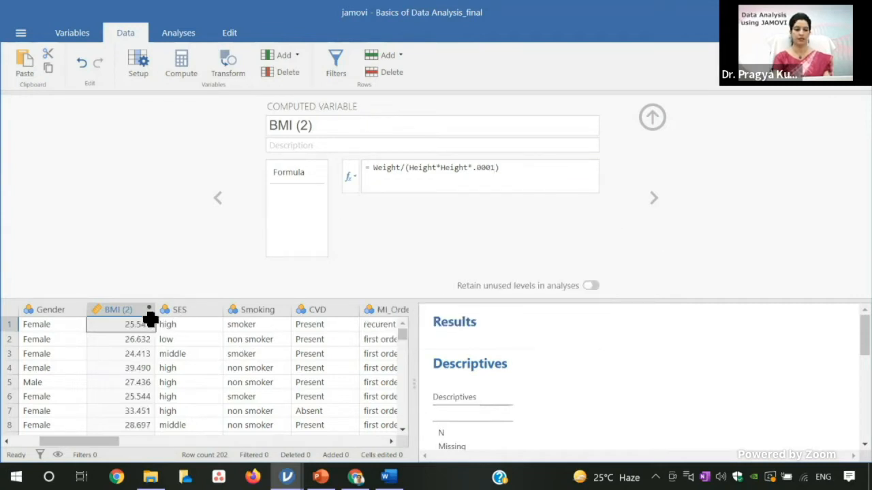
Close the computed variable's setup and look through the BMI values in the first rows.
click(652, 119)
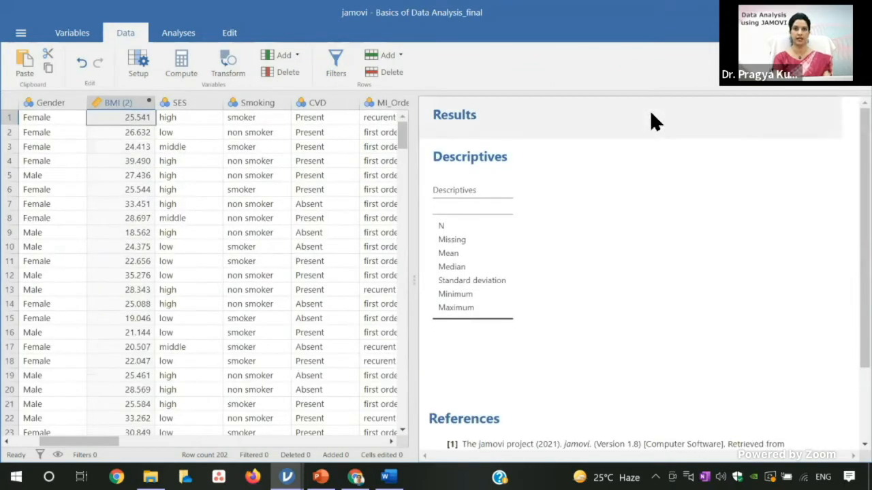
click(140, 136)
key(Down)
key(Down)
key(Down)
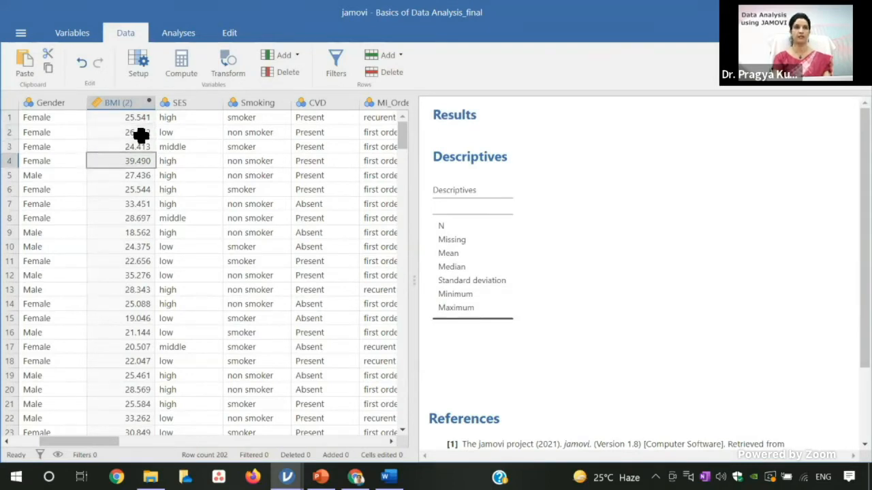
key(Down)
key(Down)
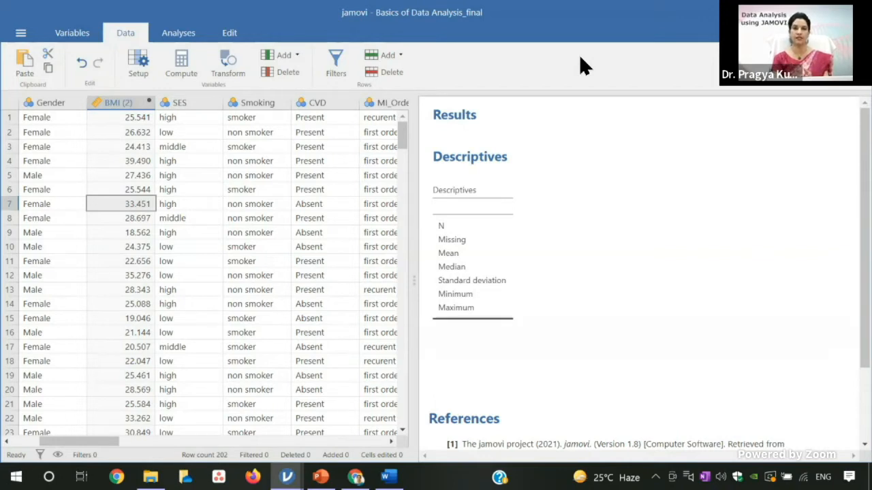
Create a transformed variable from the computed BMI variable and name it BMI cat.
click(231, 61)
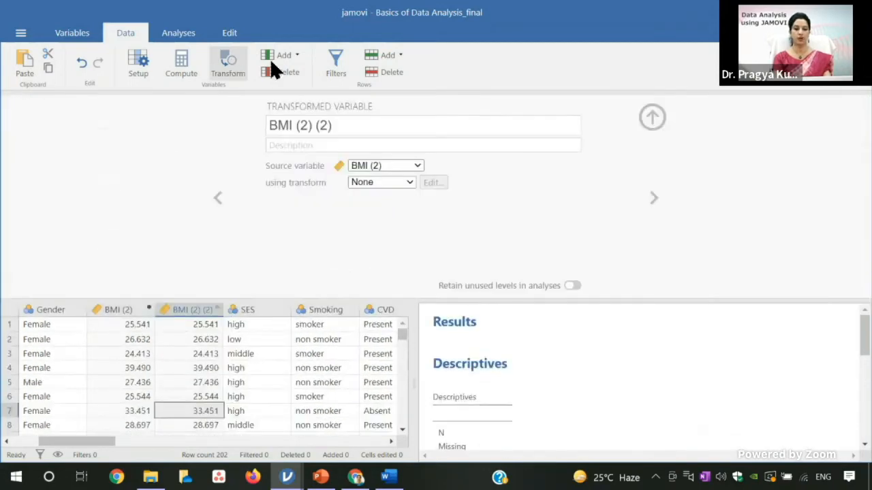
click(370, 131)
click(309, 126)
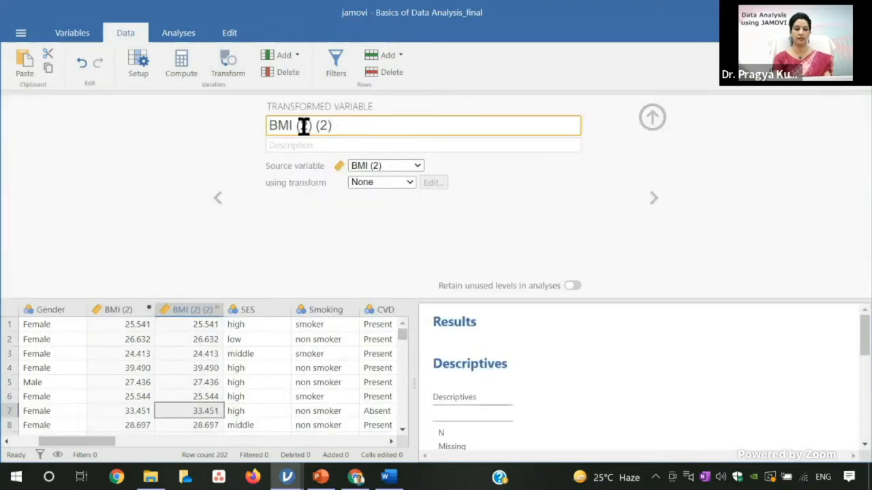
drag(297, 126, 339, 129)
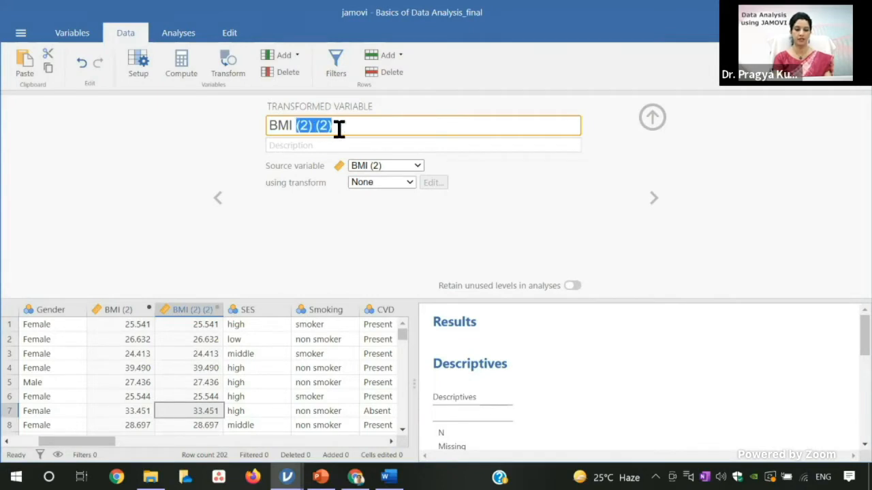
text(cat)
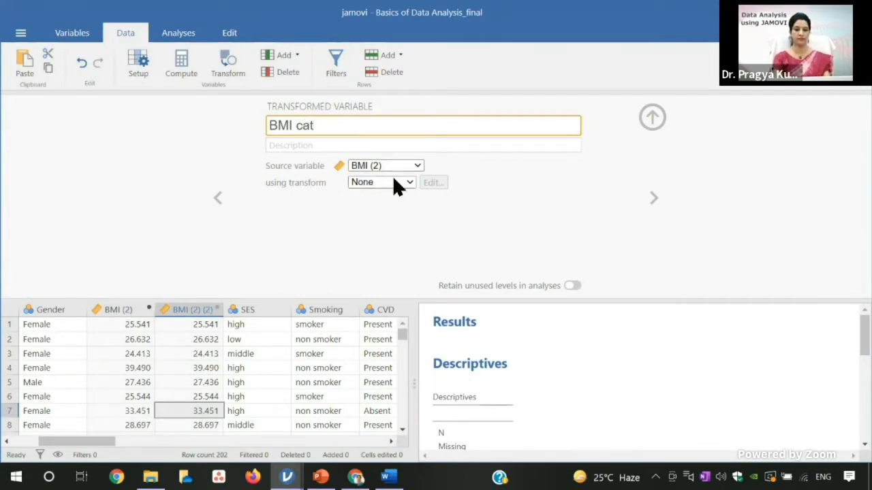
Create a new transform for the BMI category variable and add a recode condition to it.
click(408, 182)
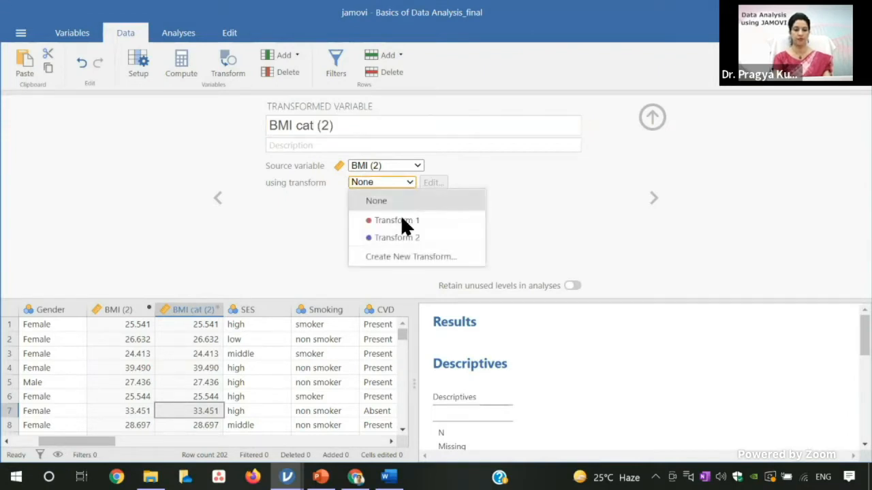
click(402, 257)
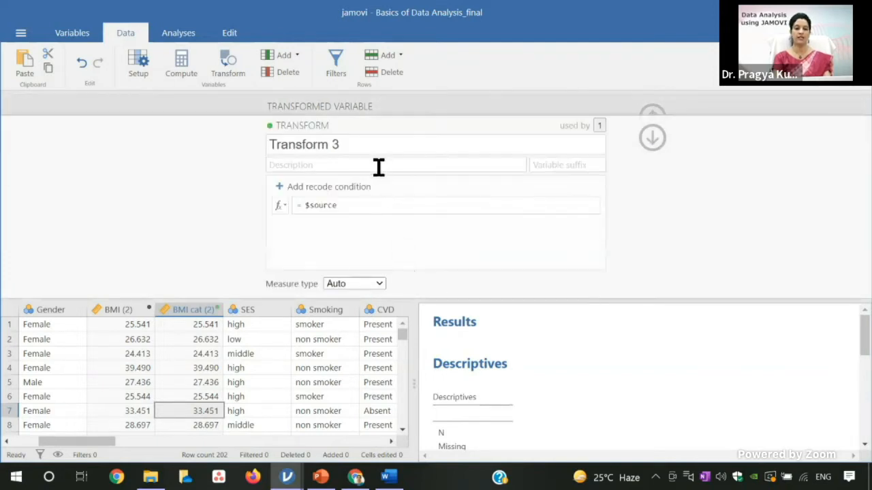
click(342, 190)
click(341, 206)
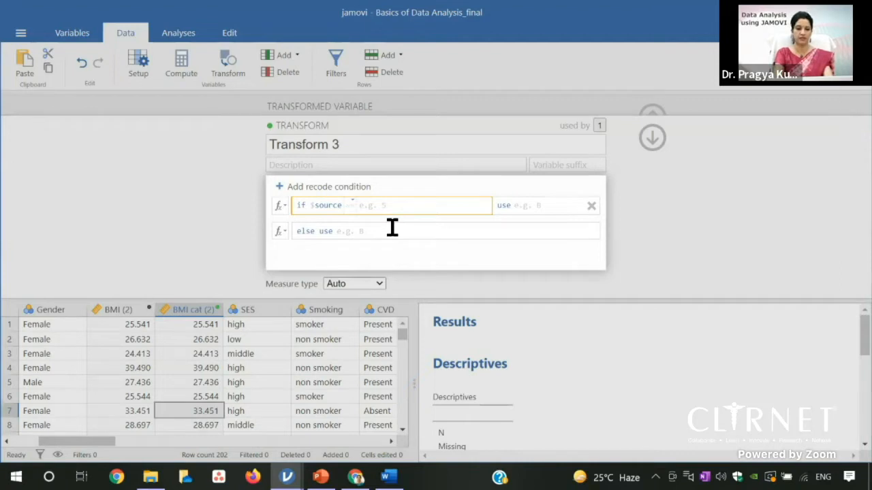
Set the first recode condition to match source values > 25.
click(285, 206)
click(283, 201)
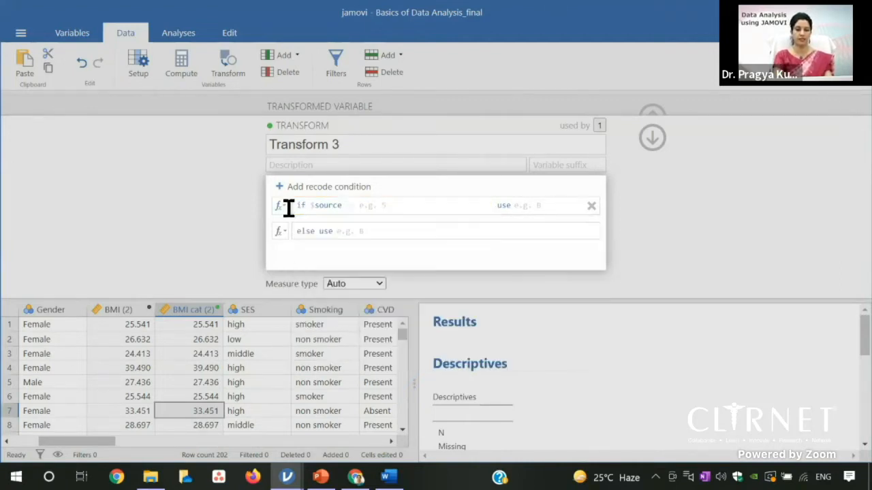
click(366, 209)
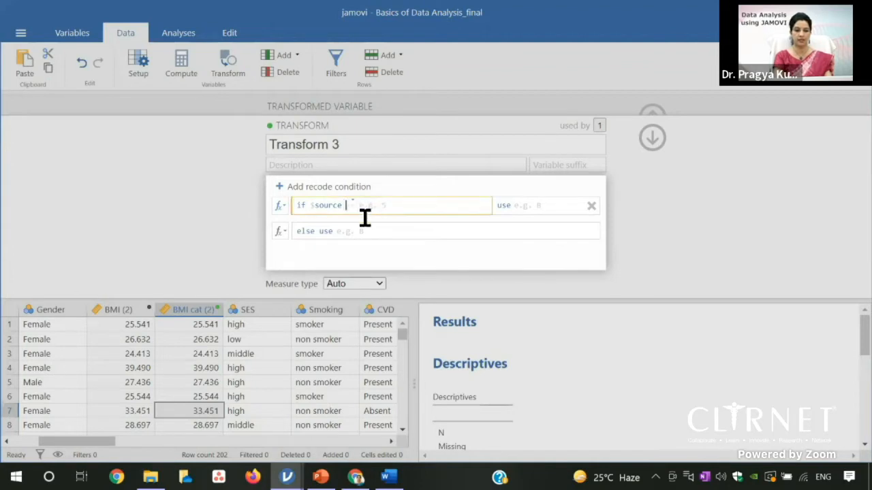
click(350, 199)
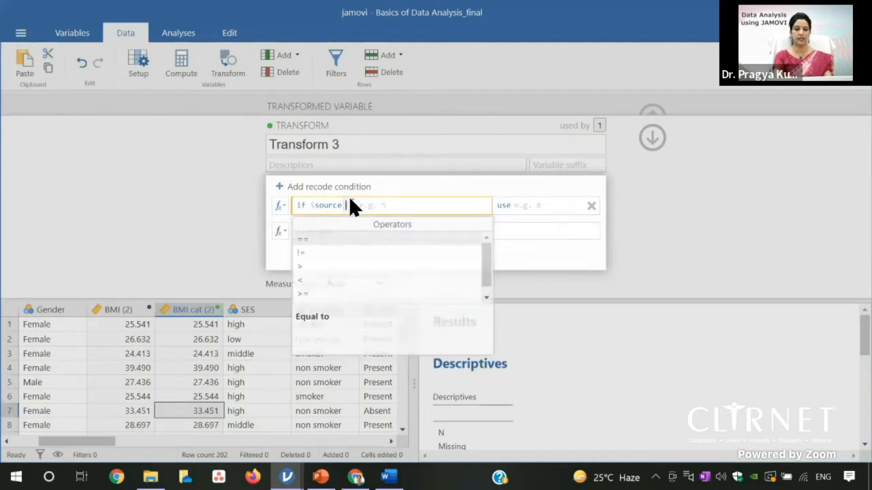
click(301, 266)
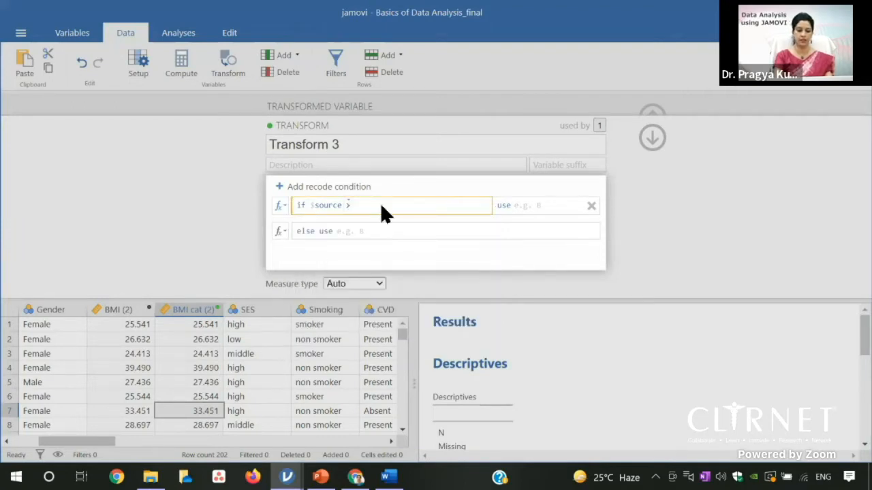
text(25)
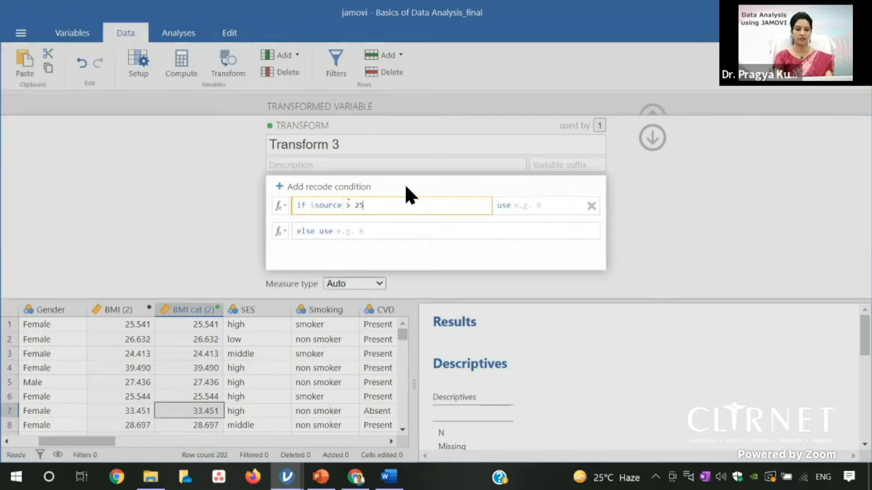
Recode the values matching the first condition as 'obese', enclosed in single quotes.
click(514, 208)
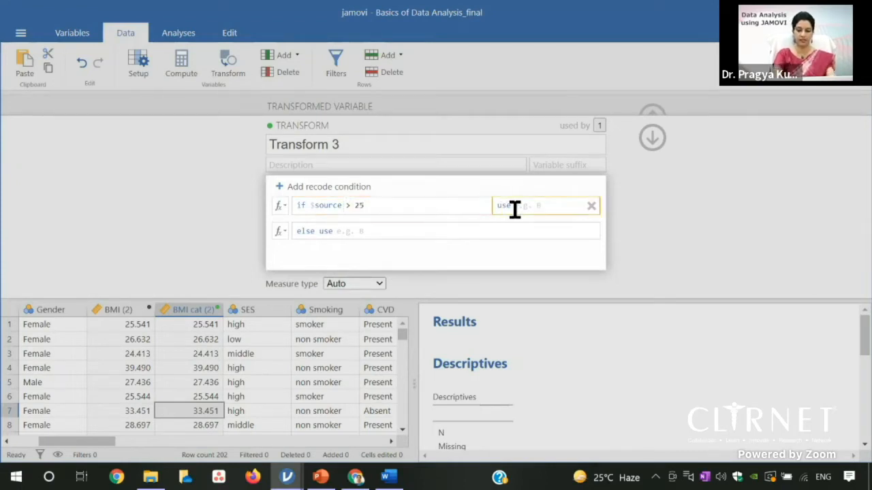
text(obese)
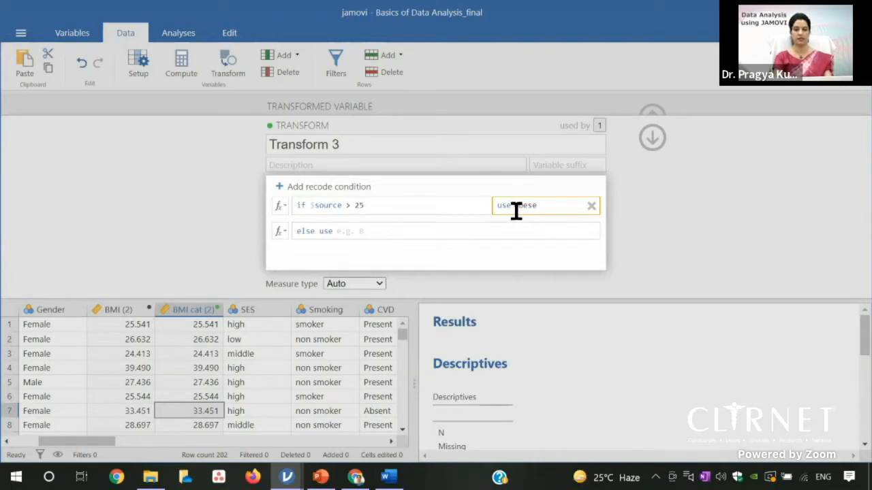
click(516, 210)
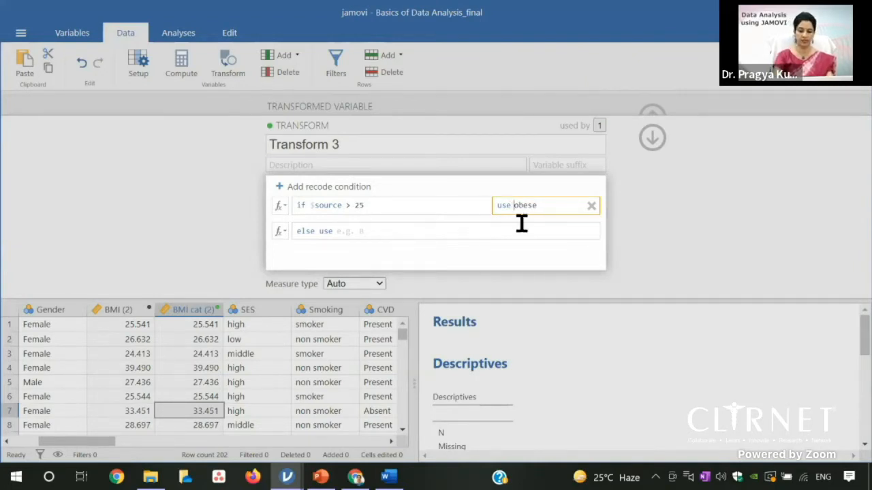
text(")
key(BackSpace)
text(')
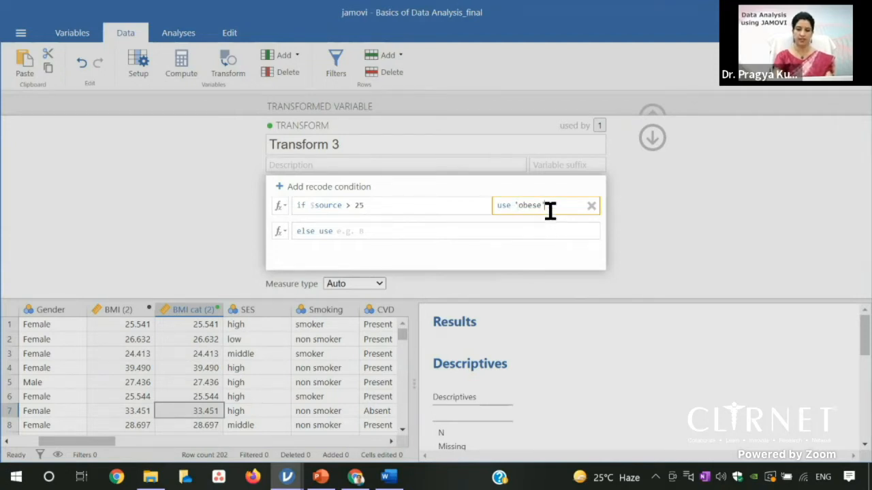
text(')
Add a second recode condition that matches source values < 18.5.
click(540, 234)
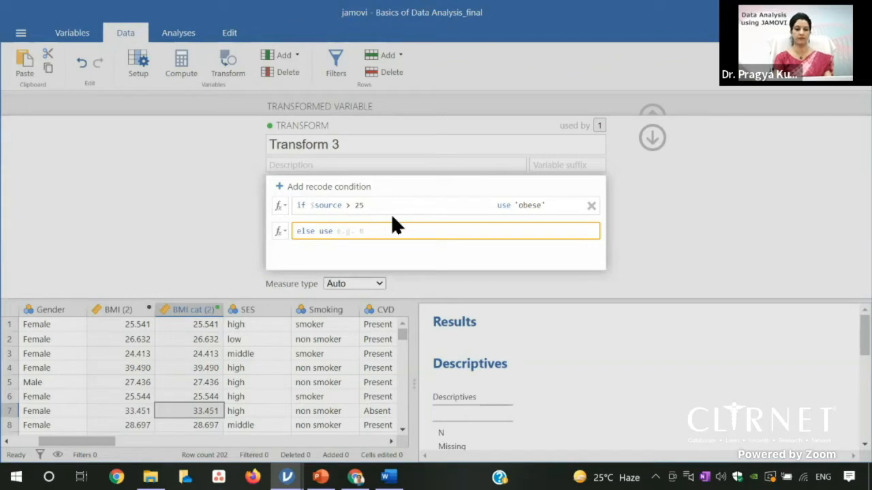
click(408, 207)
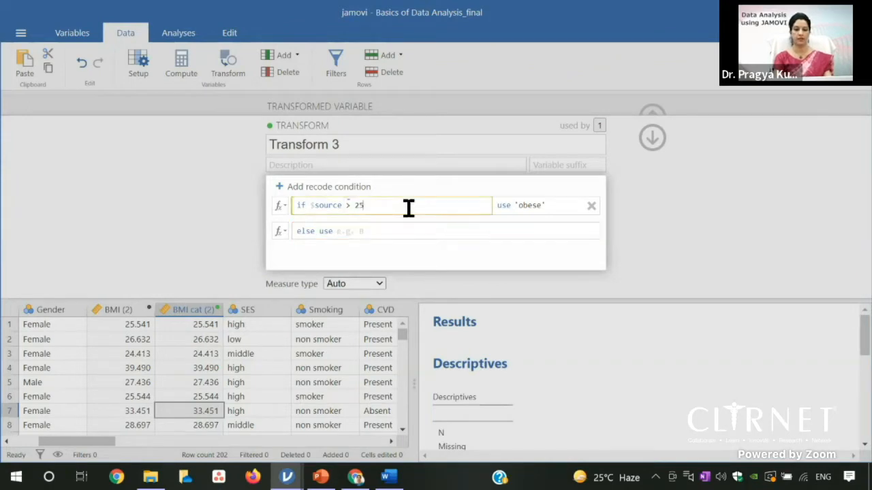
click(307, 190)
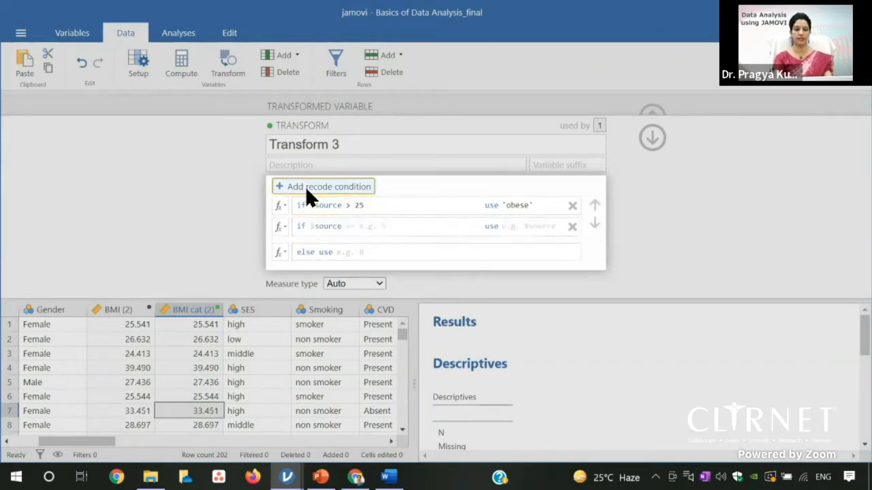
click(373, 231)
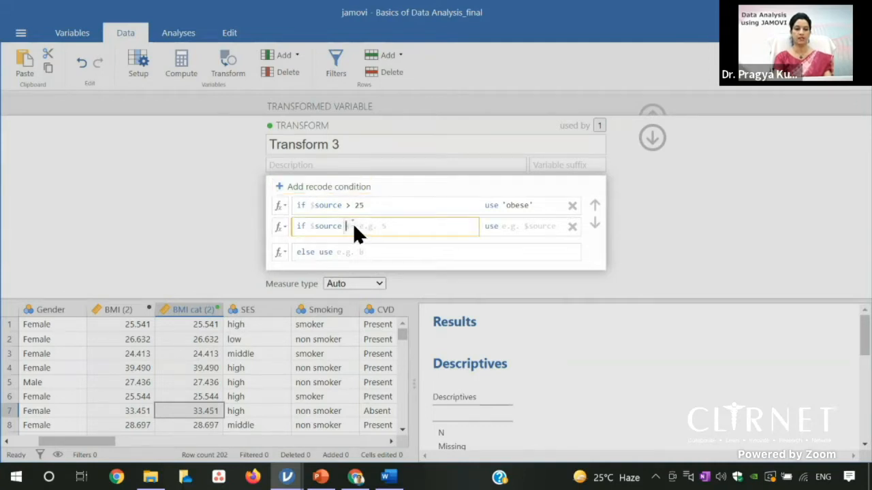
click(352, 225)
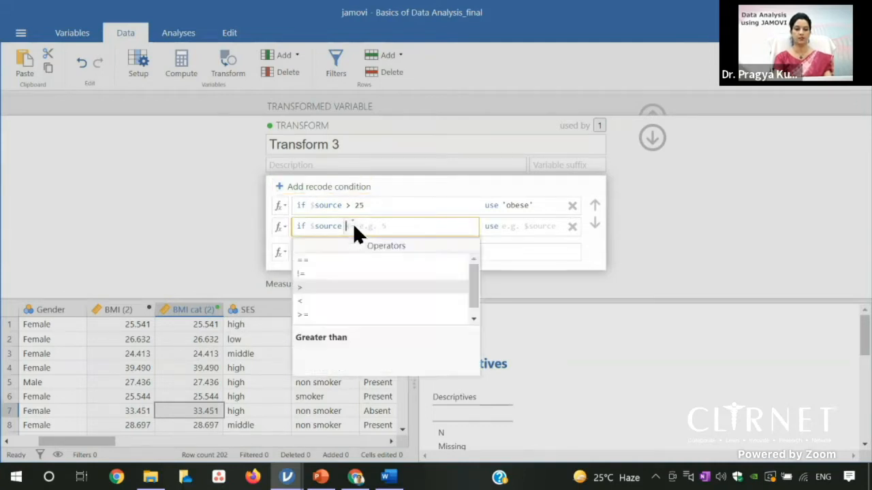
click(314, 300)
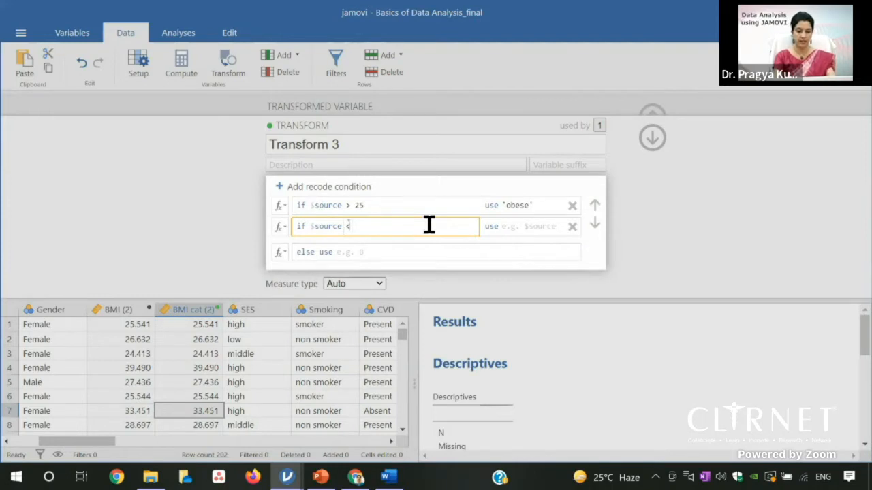
text(18.5)
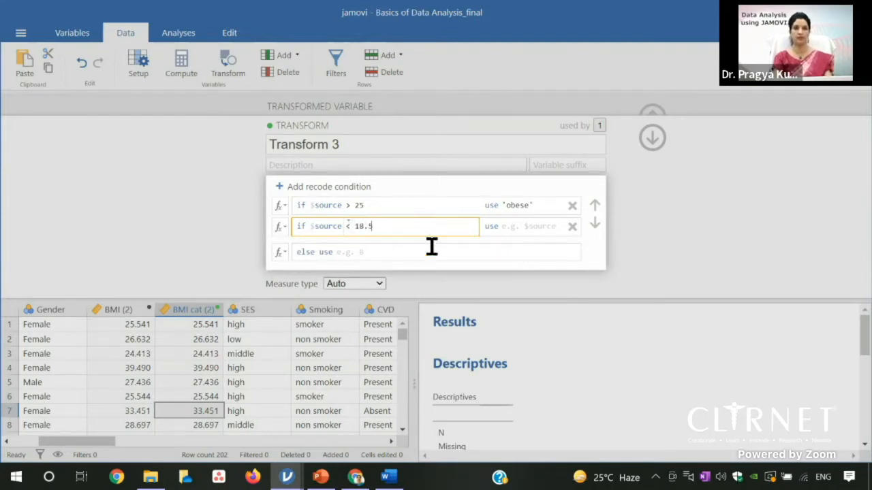
Recode the values matching the second condition as 'underweight', enclosed in single quotes, and close the transform editor.
click(539, 229)
text(")
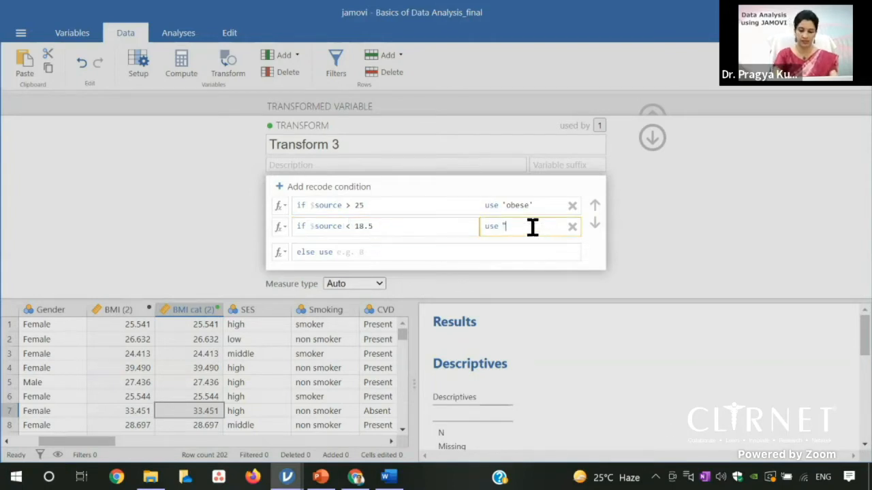
text(underweight)
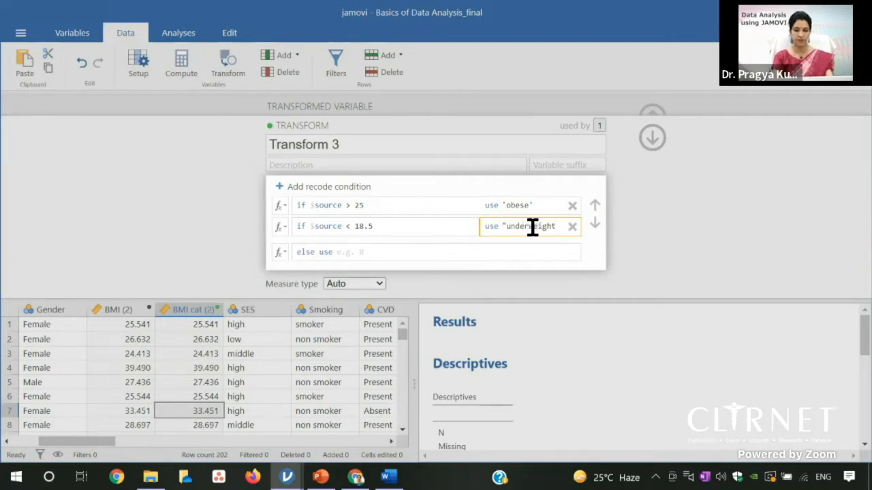
text(")
key(BackSpace)
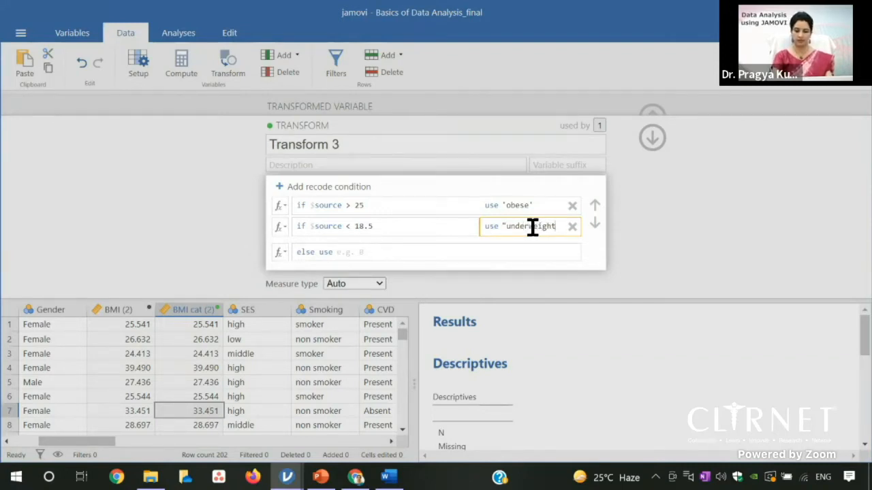
text(')
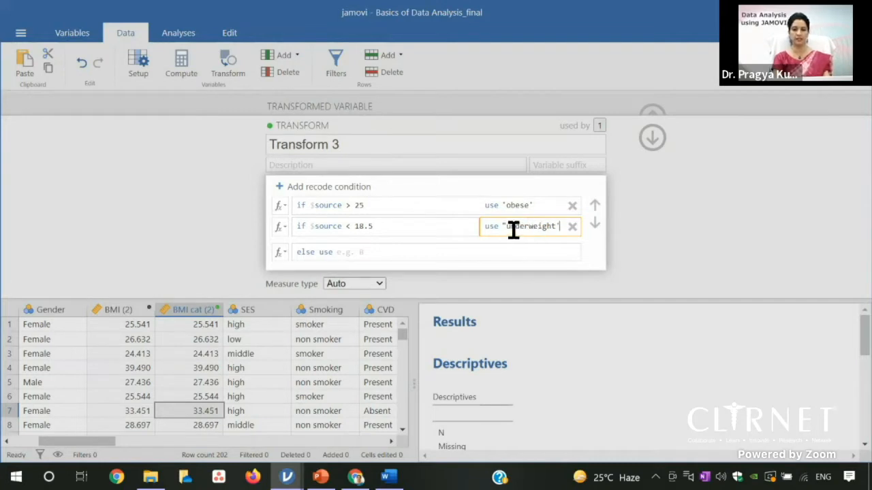
click(508, 232)
key(BackSpace)
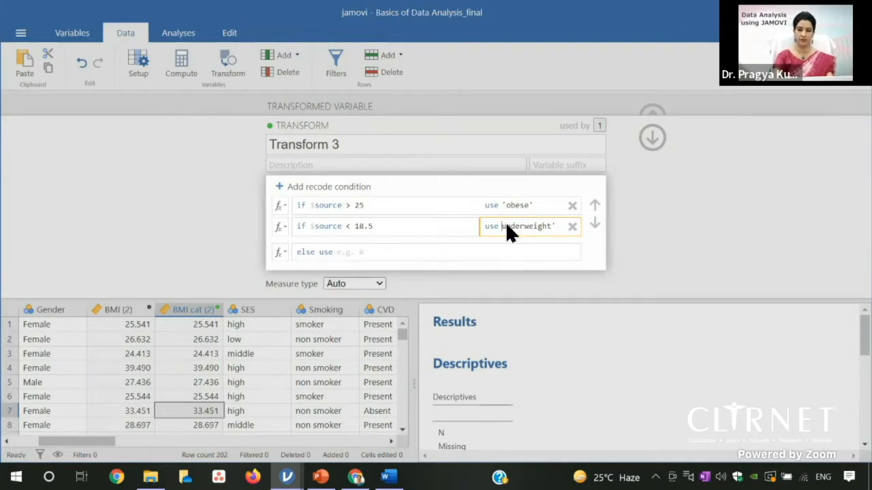
text(')
click(623, 252)
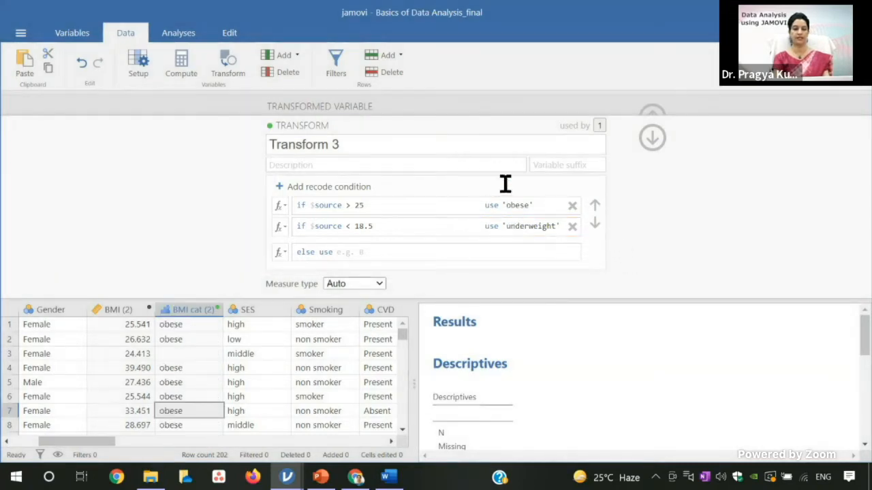
click(653, 138)
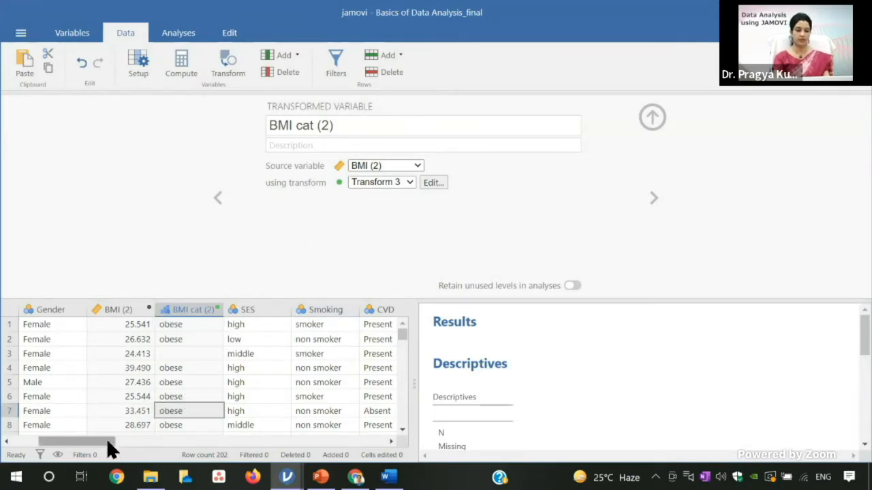
Switch to the Webinar_JAMOVI presentation in PowerPoint, run the slide show and advance to the frequency table quiz slide.
mouse_move(321, 476)
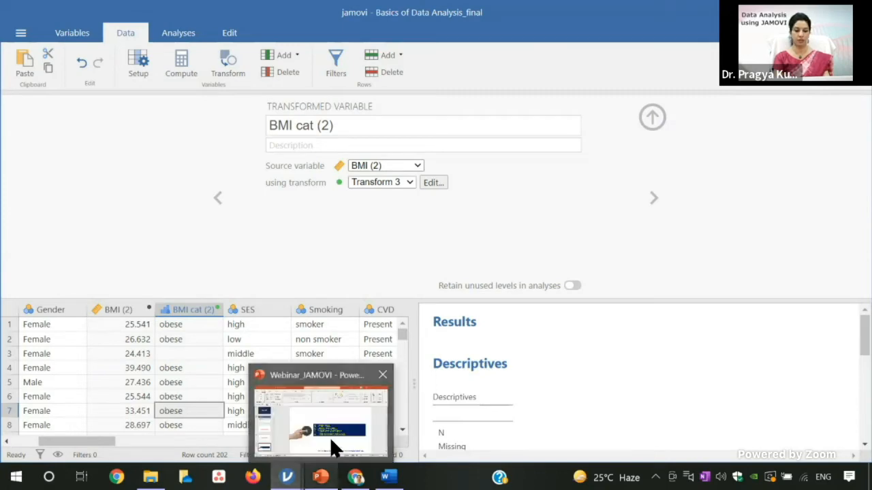
click(332, 434)
click(724, 456)
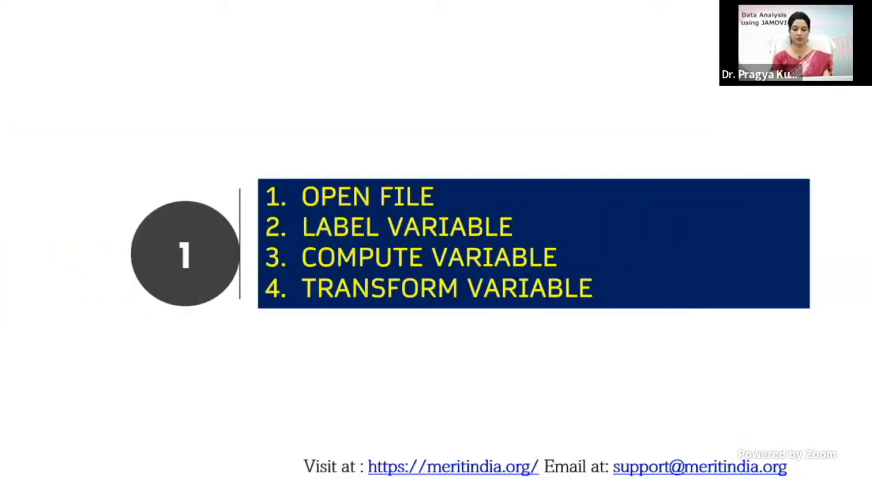
key(Right)
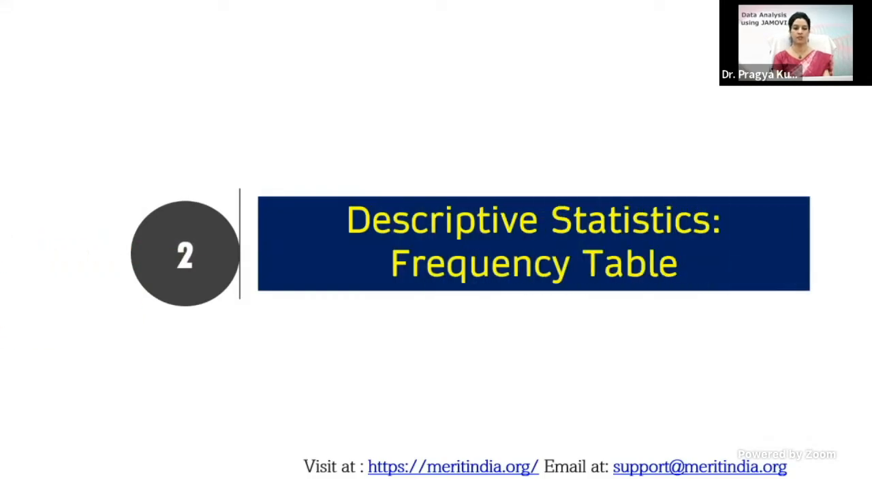
key(Right)
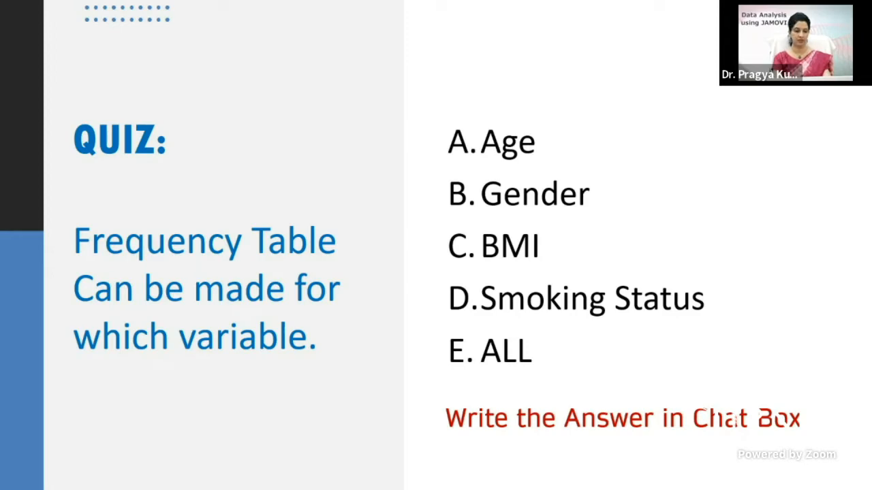
Return to the Basics of Data Analysis_final file in jamovi and close the variable editor above the data.
key(super+Tab)
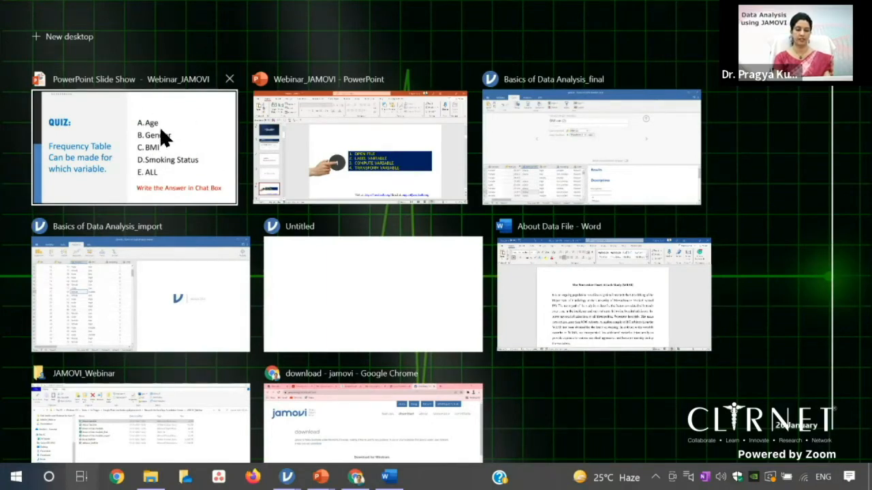
click(86, 300)
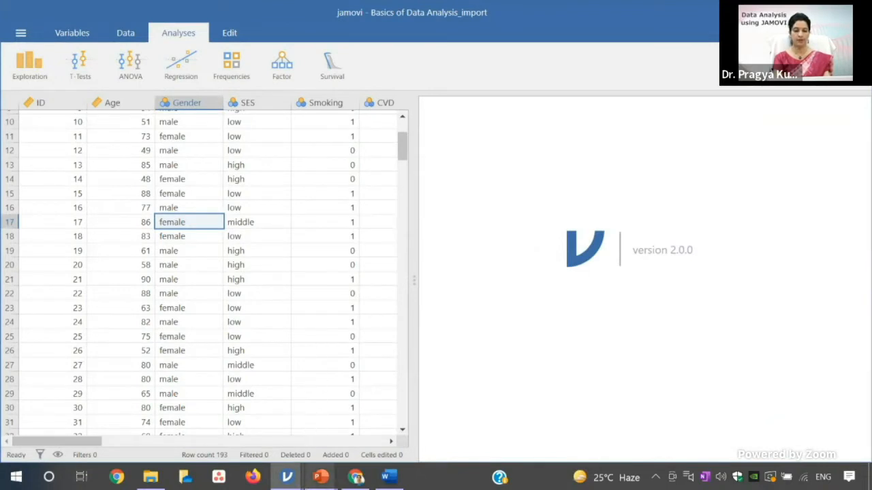
mouse_move(287, 477)
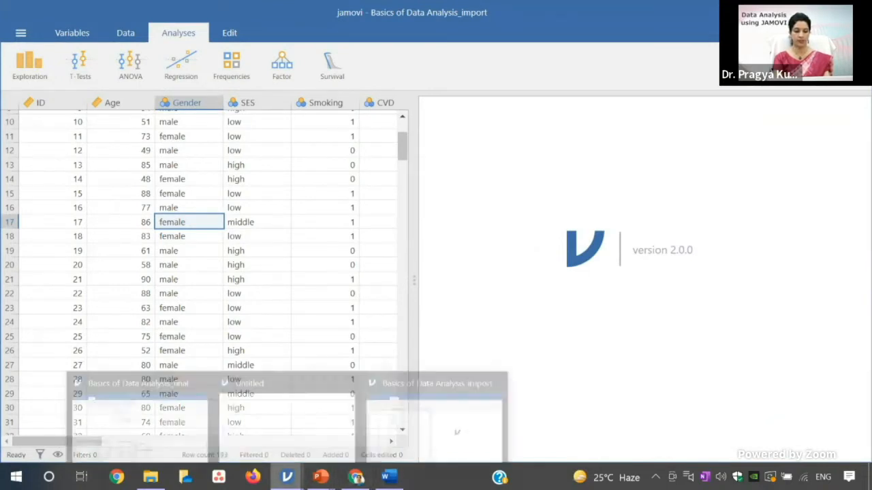
click(459, 403)
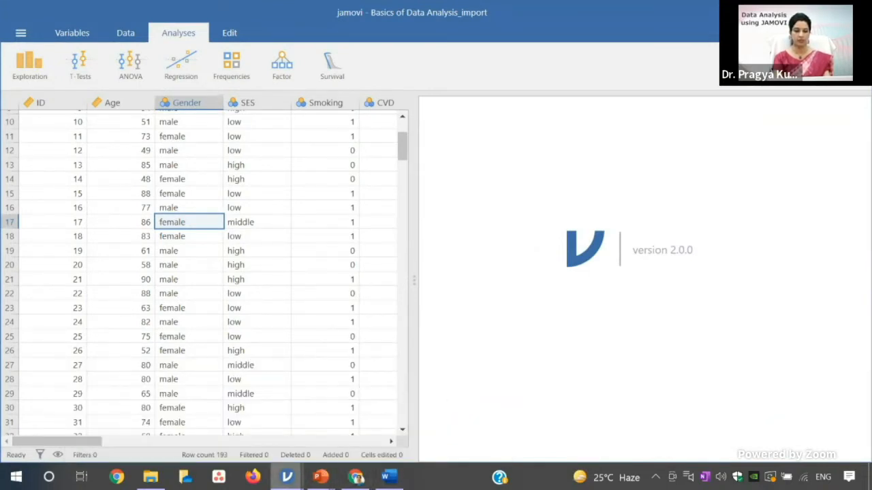
mouse_move(286, 477)
click(136, 419)
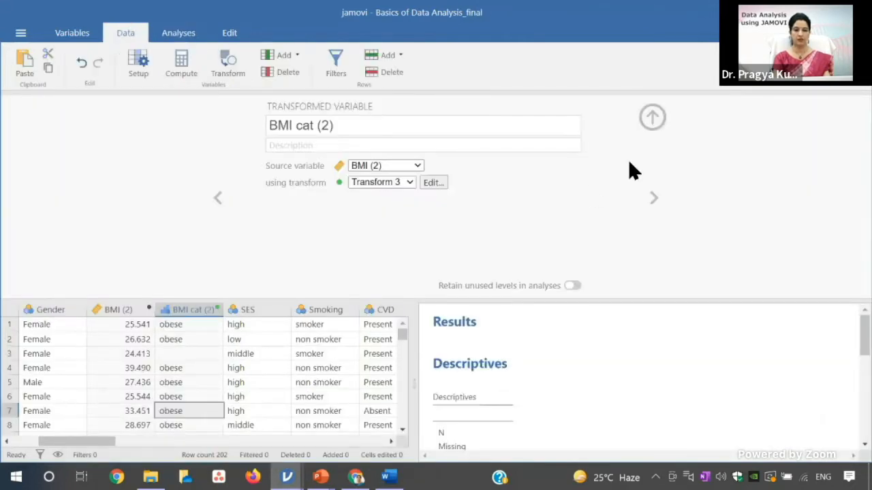
click(652, 118)
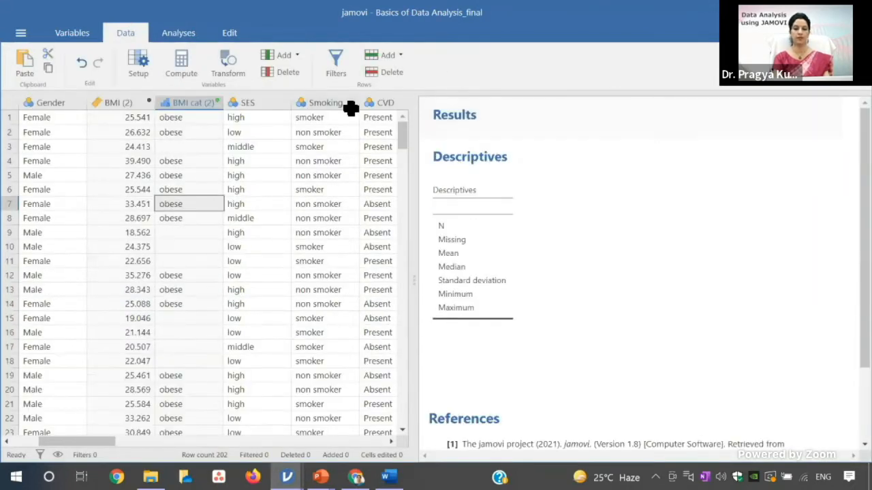
Create a new Descriptives analysis for the data set.
click(172, 34)
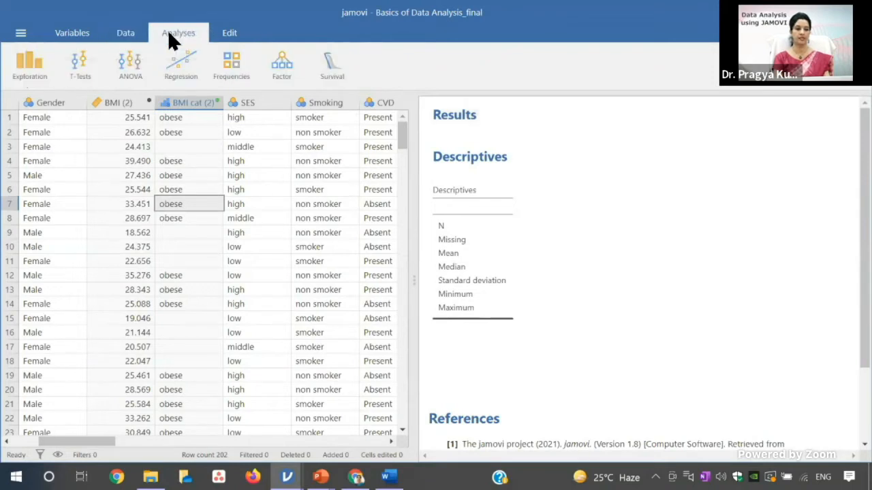
click(29, 58)
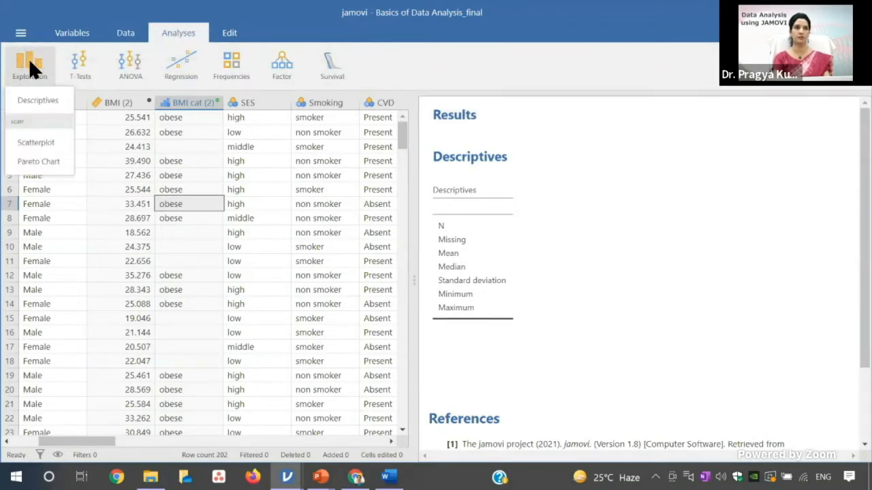
click(35, 100)
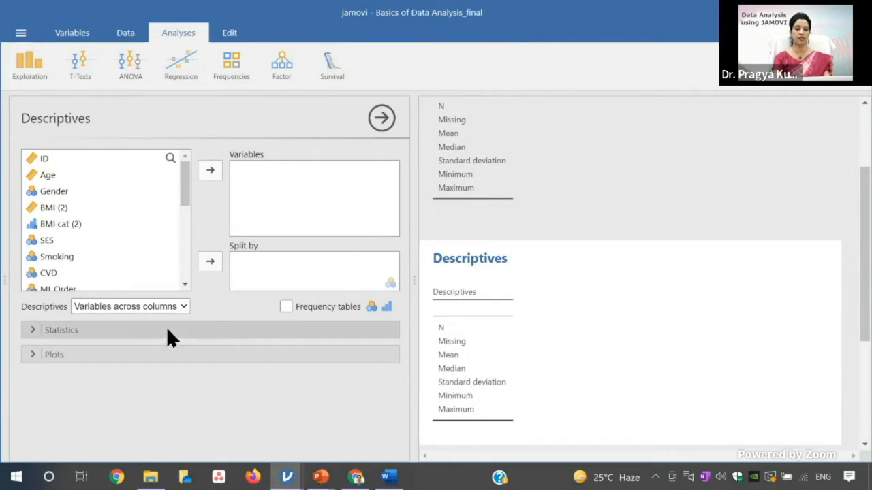
Turn off the mean, median, standard deviation, minimum and maximum statistics, leaving only N and Missing enabled.
click(119, 329)
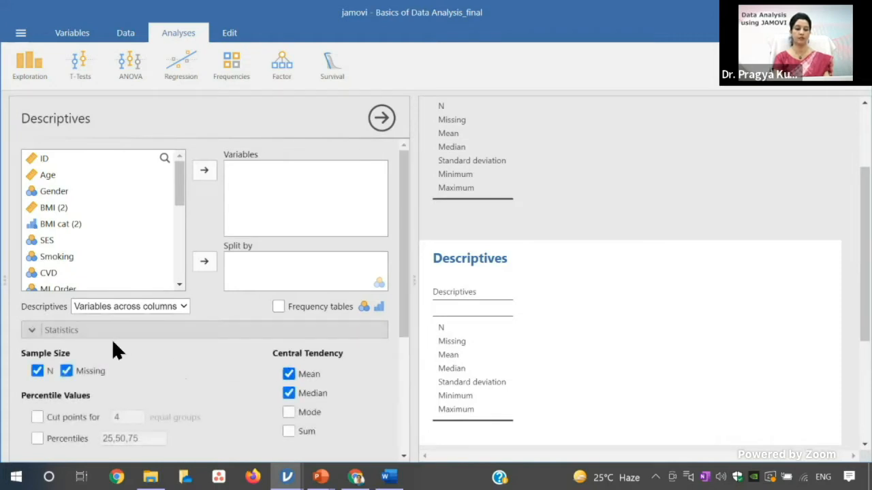
click(289, 374)
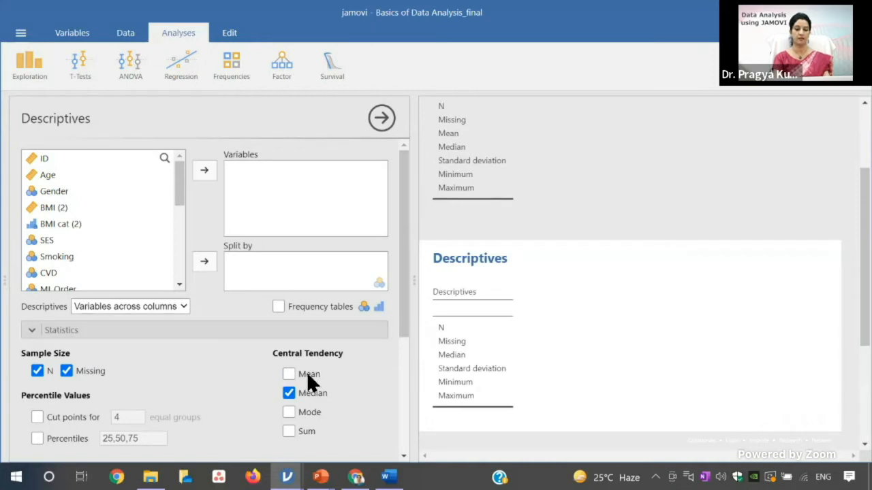
click(302, 393)
drag(404, 313, 399, 384)
click(112, 365)
click(113, 386)
click(68, 363)
drag(399, 370, 406, 300)
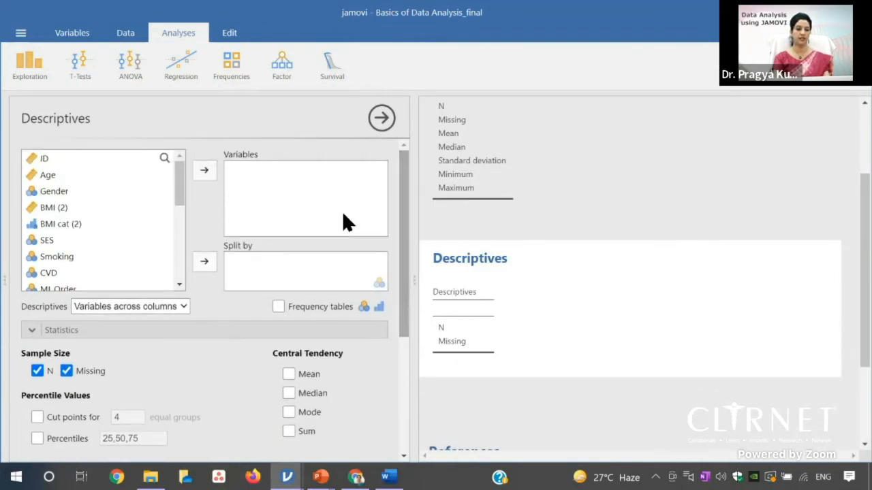
Add Gender, Smoking and SES to the analysed variables and enable their frequency tables.
click(59, 188)
click(204, 169)
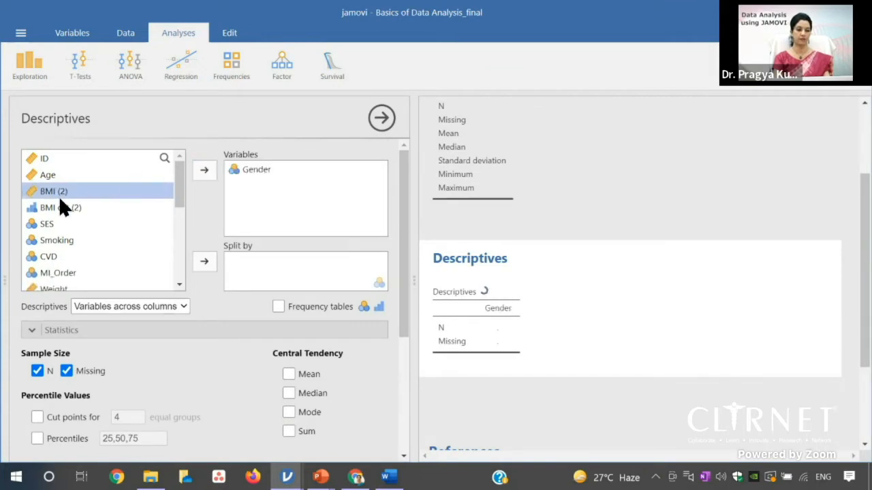
click(60, 240)
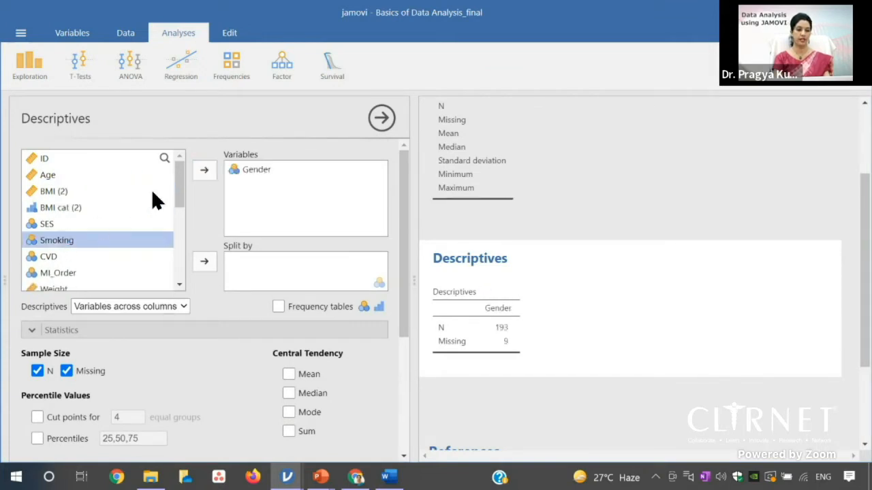
click(204, 171)
click(65, 224)
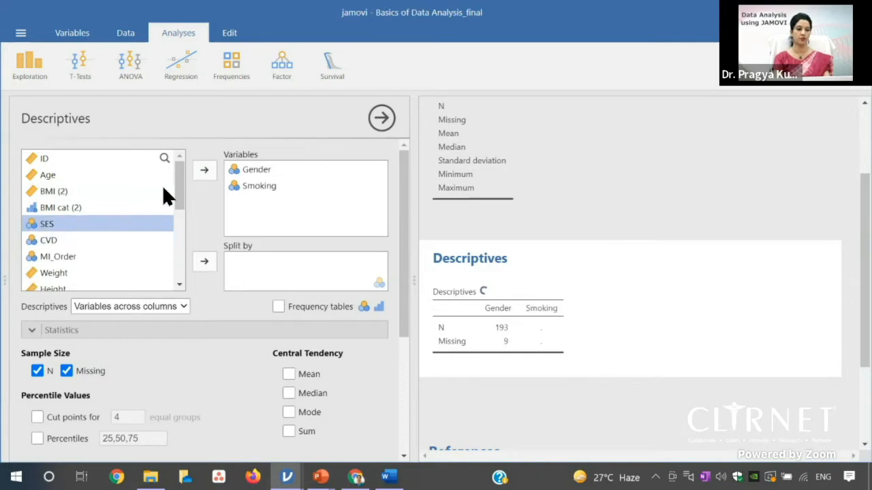
click(203, 172)
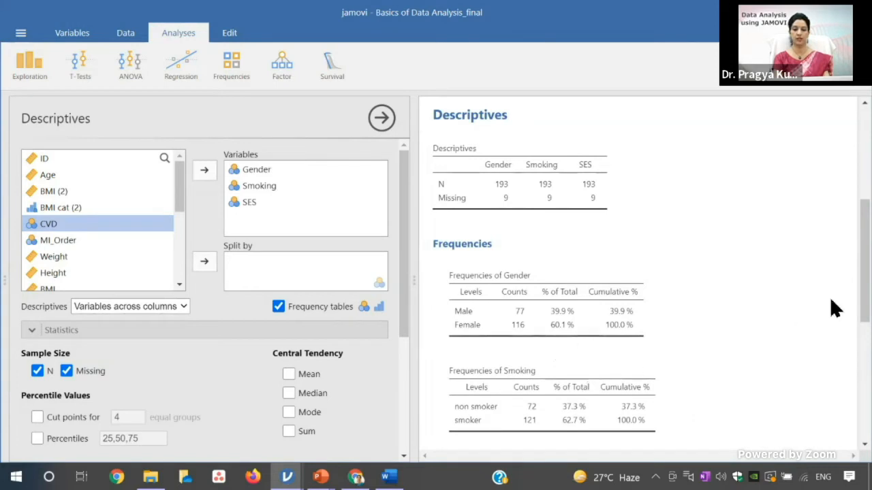
drag(865, 293, 865, 338)
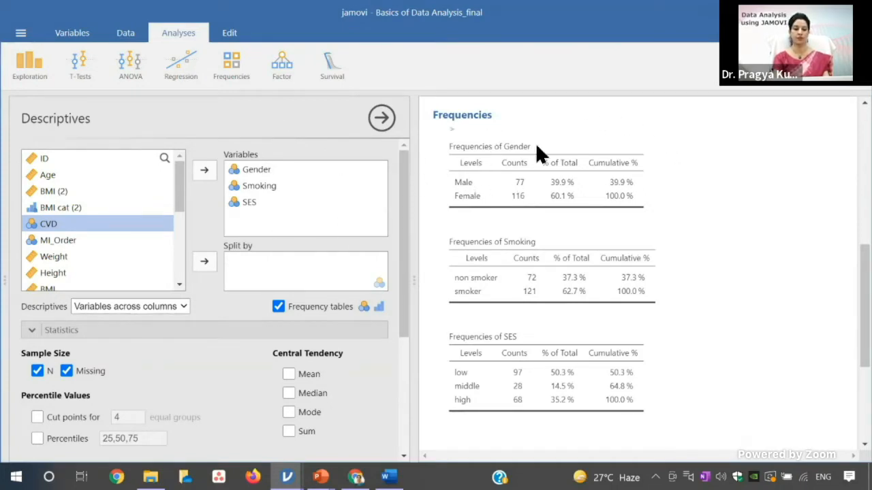
Replace SES with CVD in the list of analysed variables.
click(237, 203)
click(205, 171)
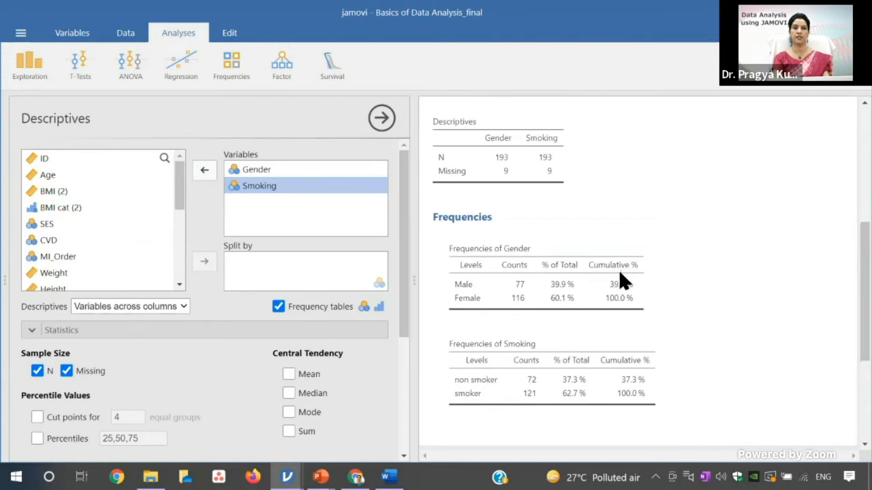
click(51, 239)
click(204, 170)
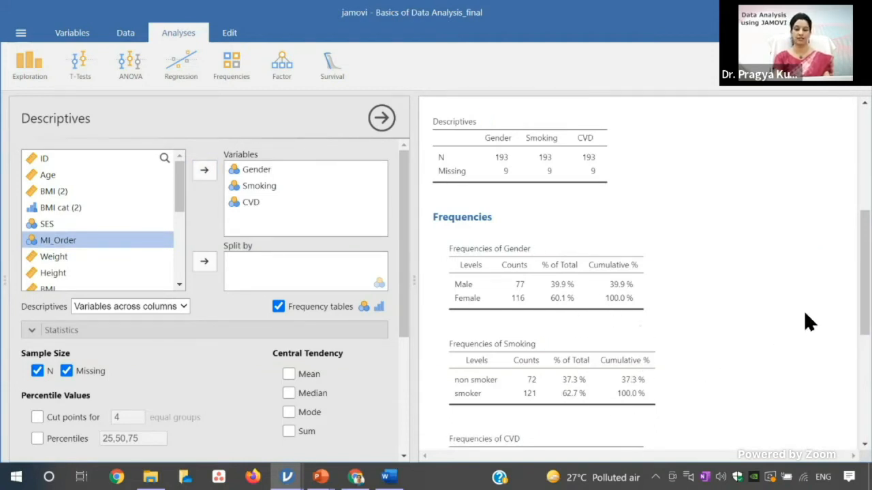
scroll(863, 273, down, 1)
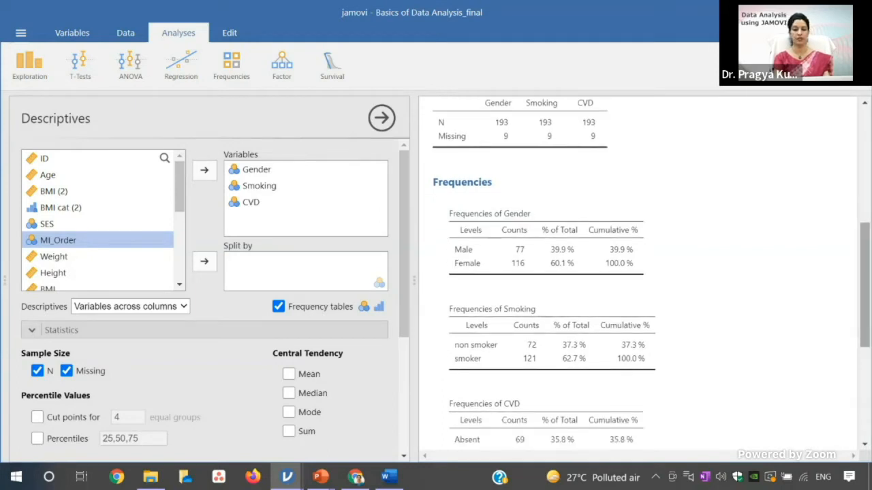
Show the copy and export options for the Gender frequency table, without choosing any.
right_click(613, 236)
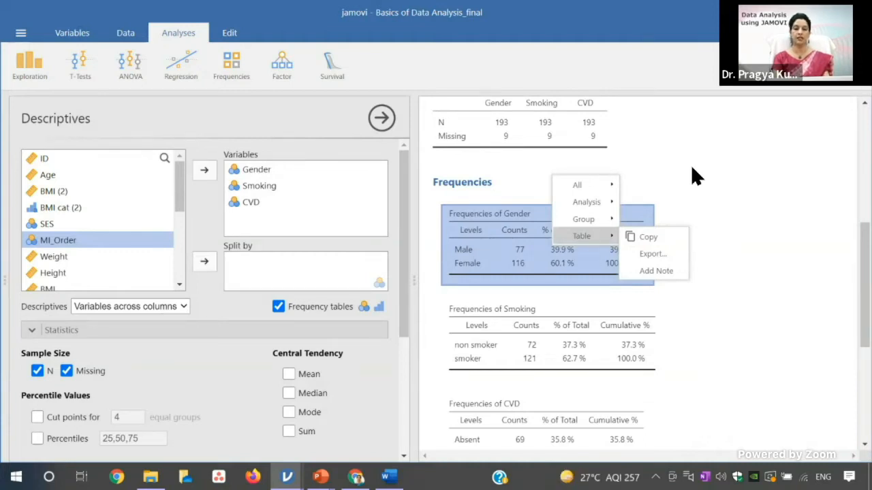
click(771, 202)
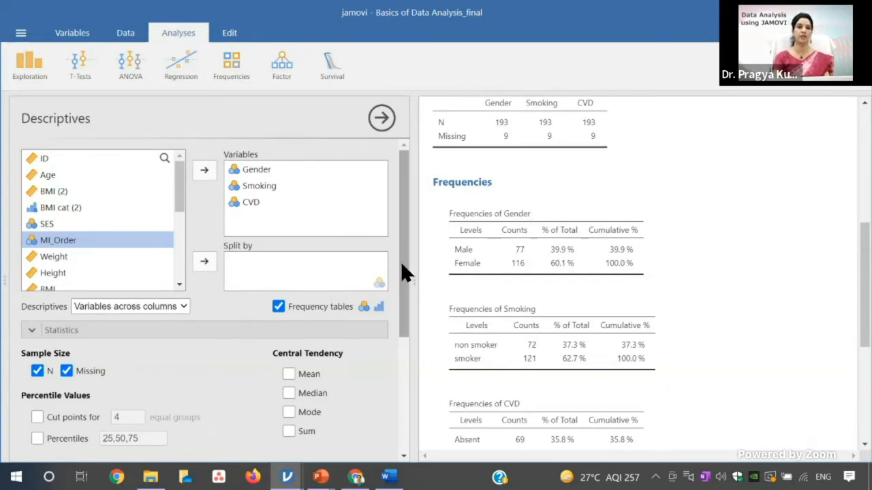
Remove Gender and Smoking from the analysed variables.
click(264, 170)
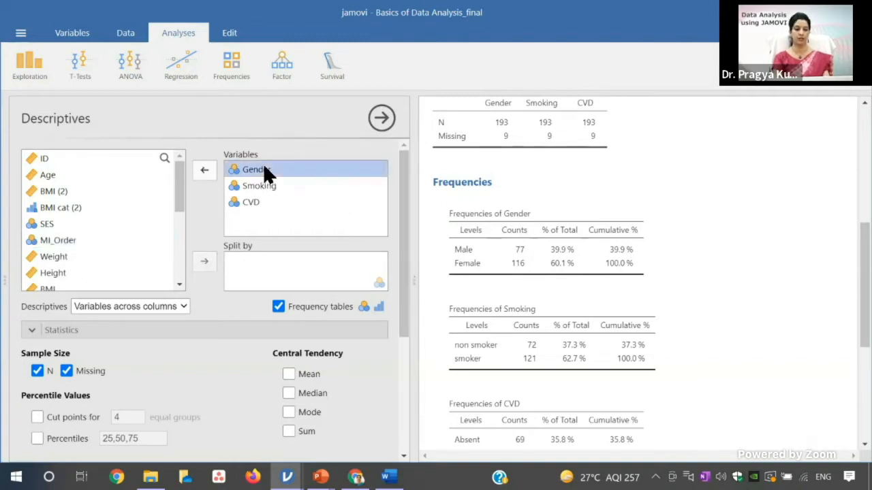
click(203, 170)
click(203, 170)
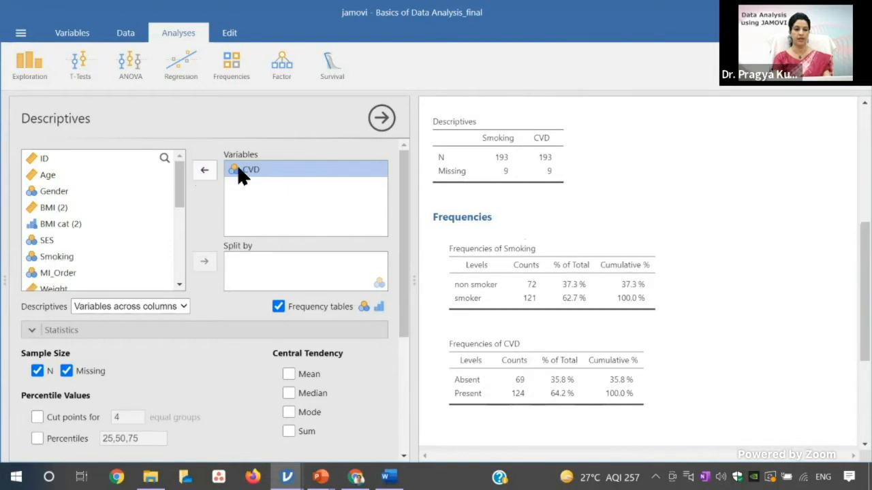
Replace CVD with Age, SBP, DBP, Cholesterol and LDH in the list of analysed variables.
click(206, 170)
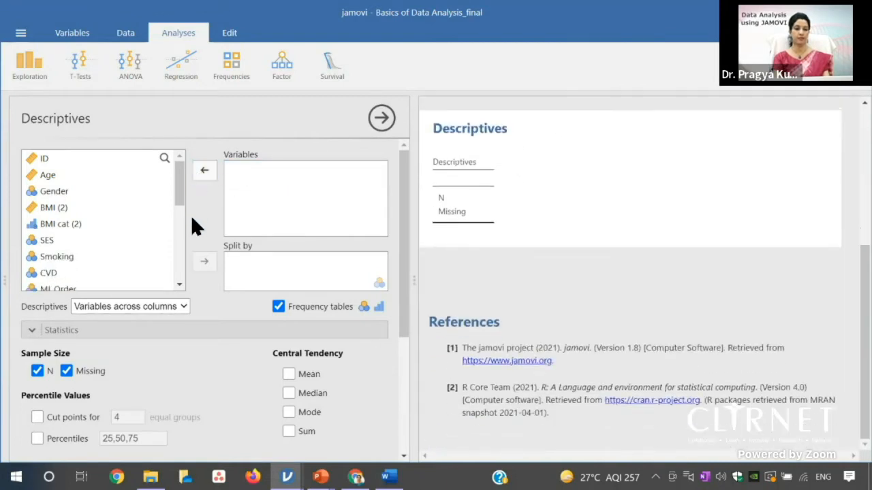
click(80, 174)
click(207, 167)
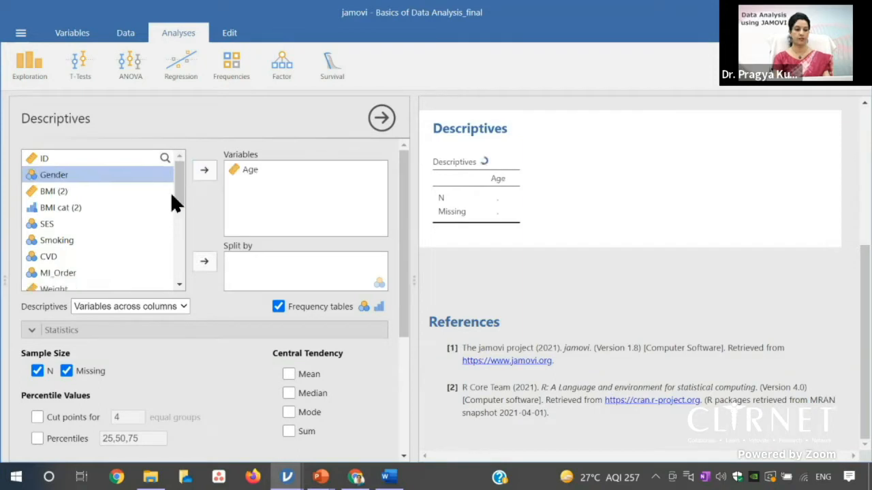
drag(180, 179, 170, 224)
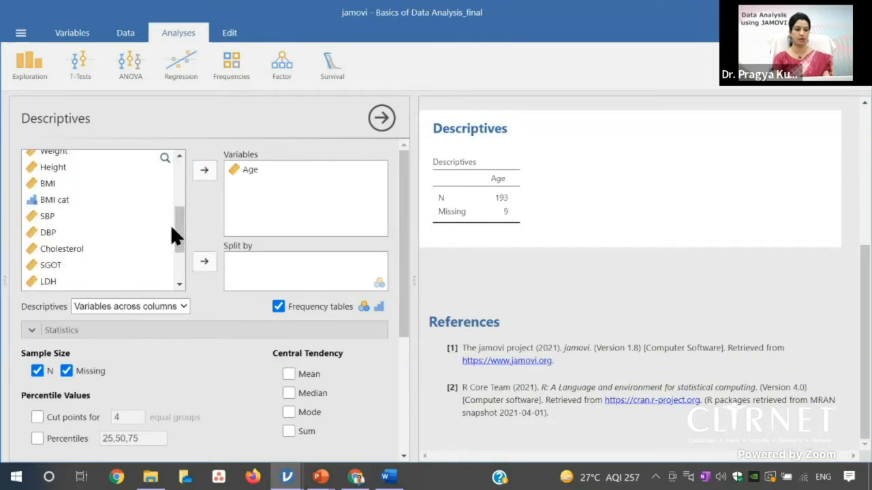
click(67, 214)
click(202, 169)
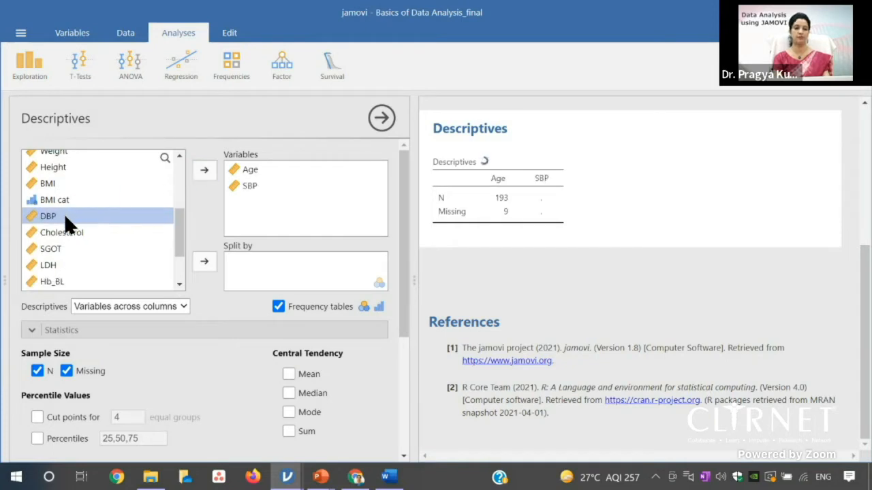
click(202, 170)
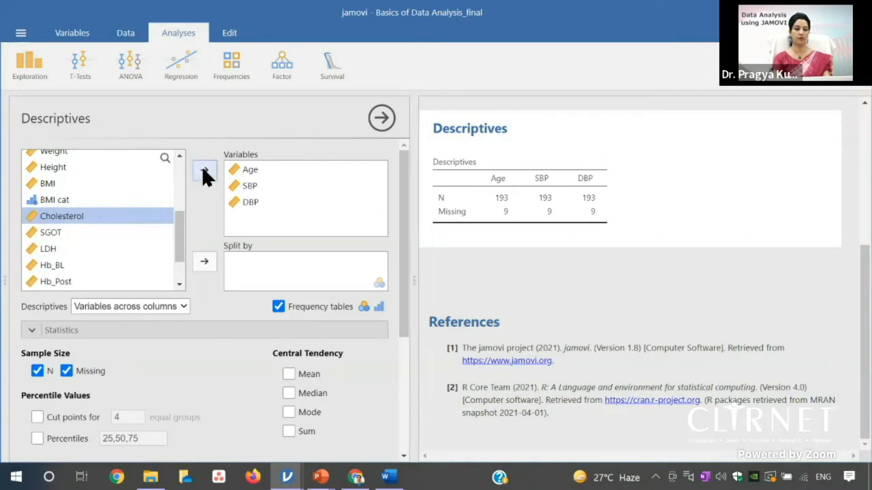
click(204, 171)
click(92, 235)
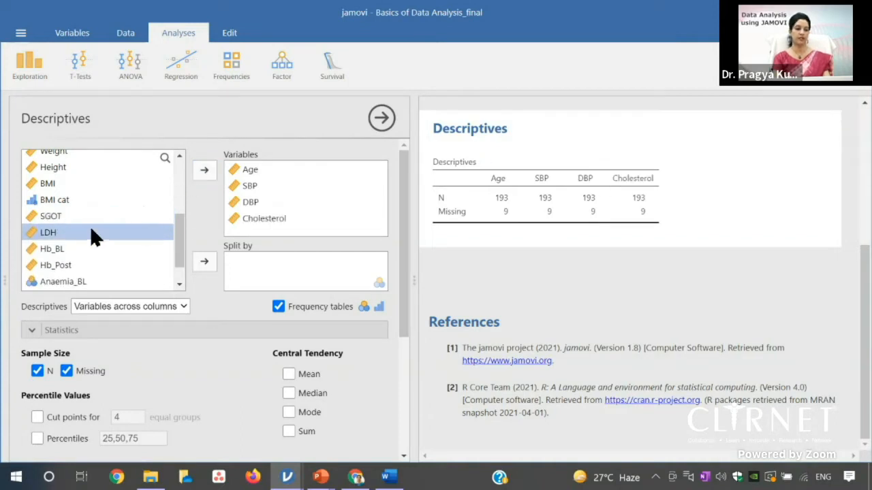
click(198, 170)
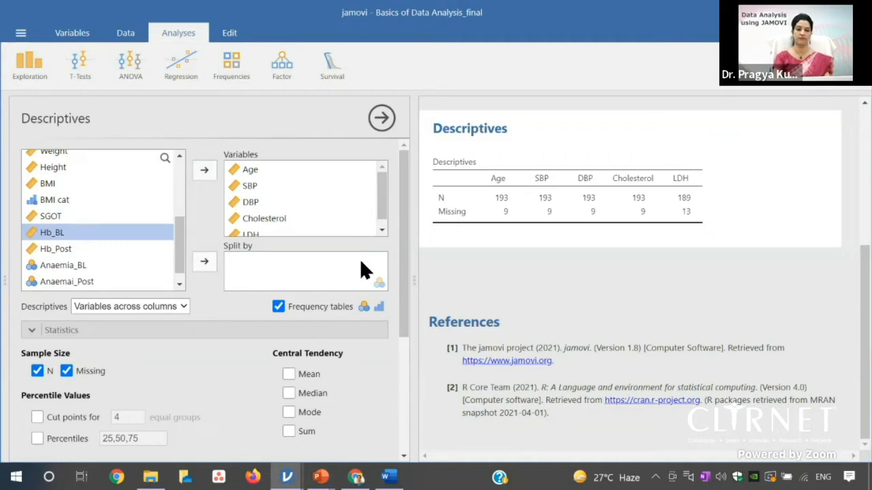
Include the mean, median, standard deviation and IQR in the descriptives table and leave out the missing count.
drag(403, 310, 405, 346)
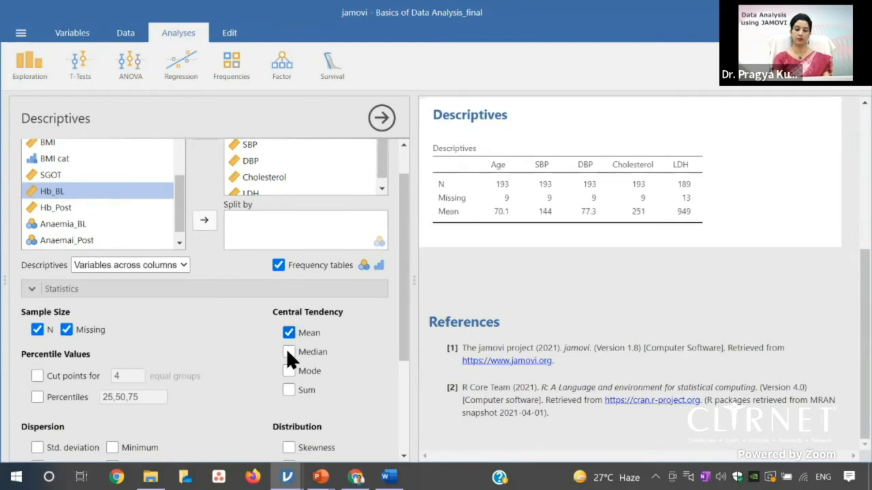
click(287, 350)
drag(402, 345, 403, 403)
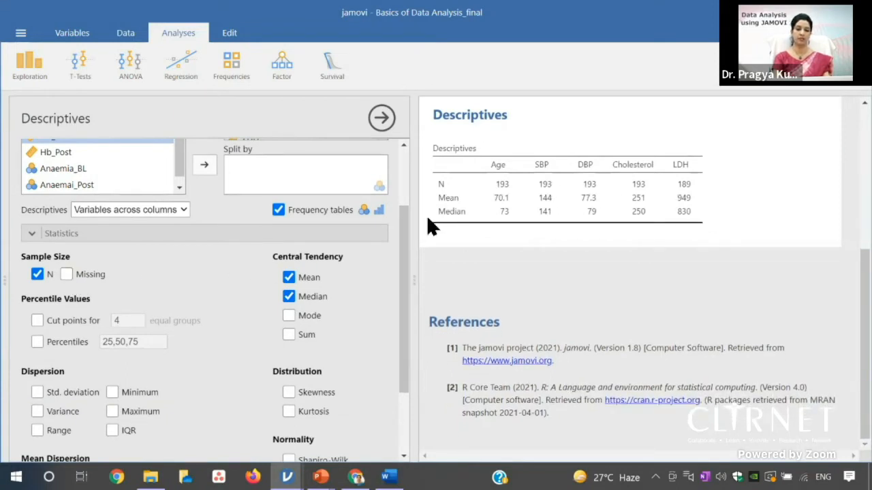
drag(401, 238, 397, 289)
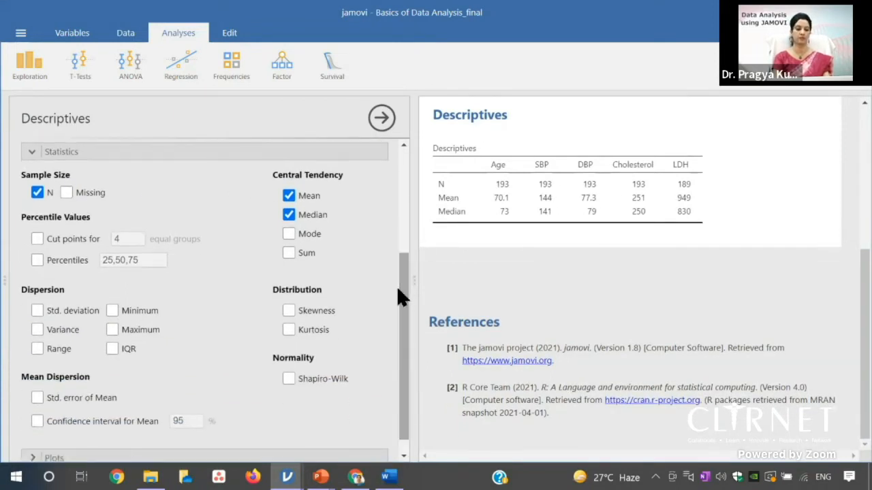
click(65, 311)
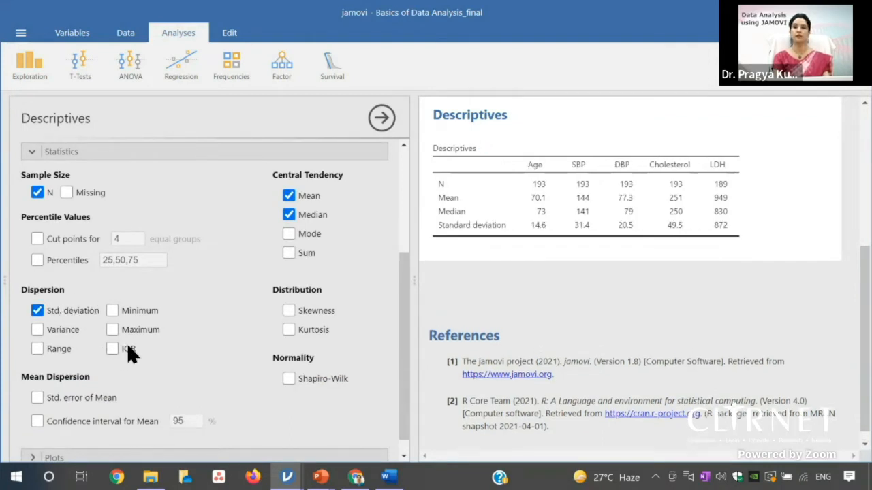
click(107, 349)
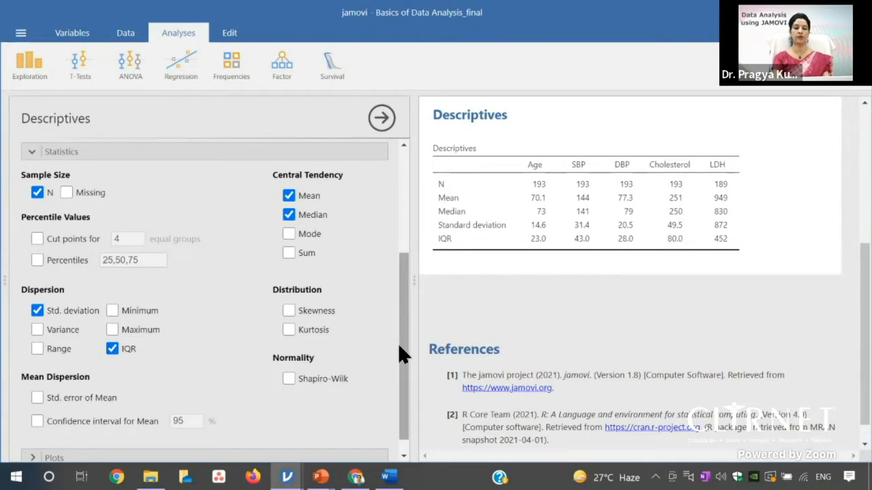
Enable Q-Q plots and box plots for the analysed variables.
drag(399, 344, 400, 358)
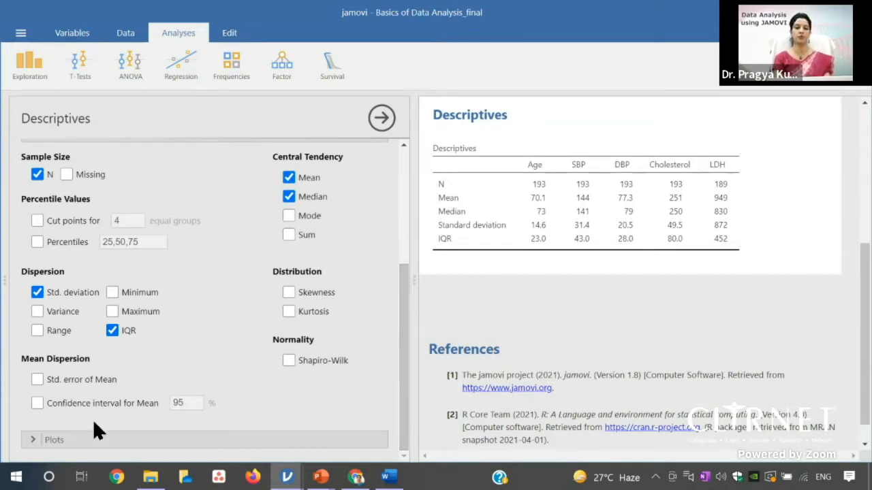
click(57, 438)
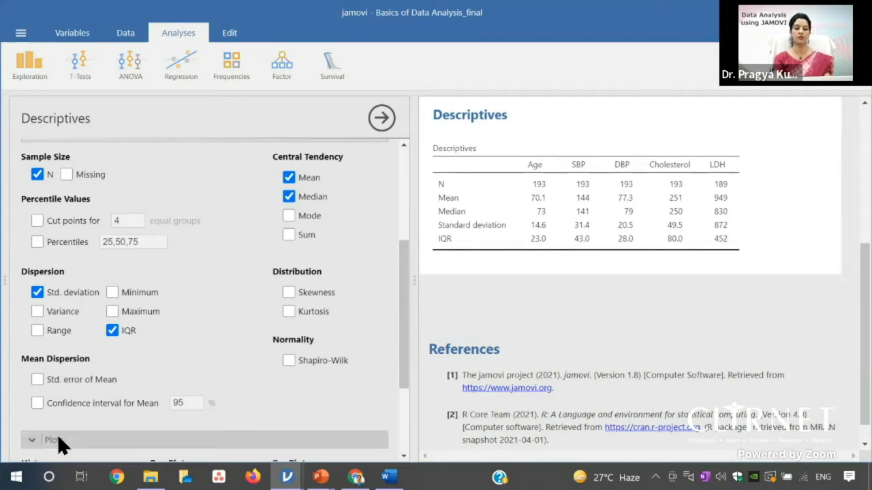
drag(404, 335, 399, 404)
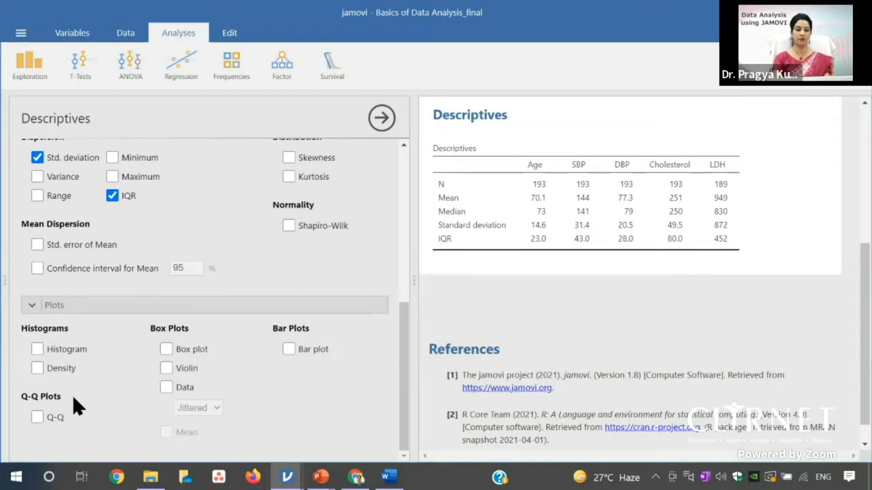
click(38, 417)
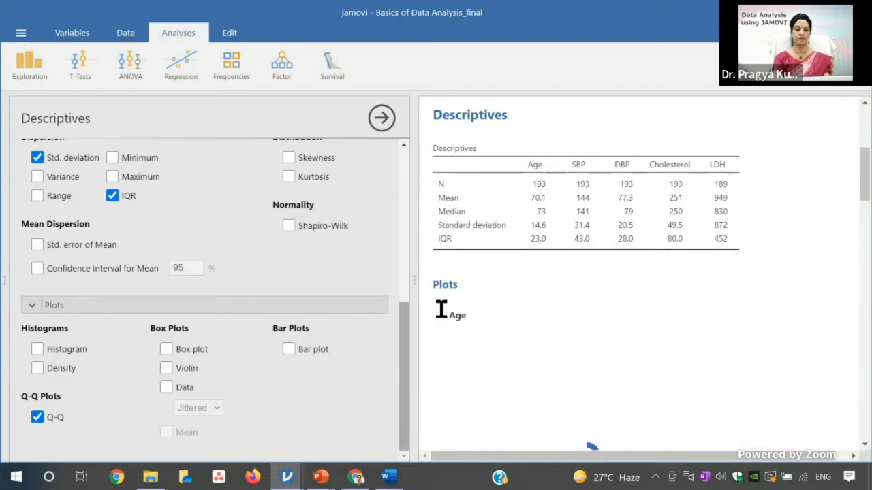
scroll(497, 325, down, 1)
click(166, 349)
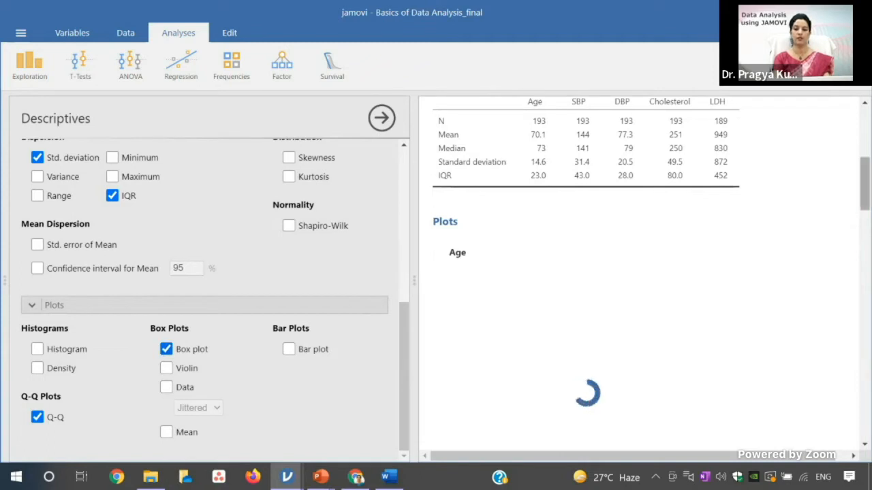
Examine the box plots and Q-Q plots of Age, SBP, DBP and Cholesterol for outliers and normality.
scroll(651, 272, down, 1)
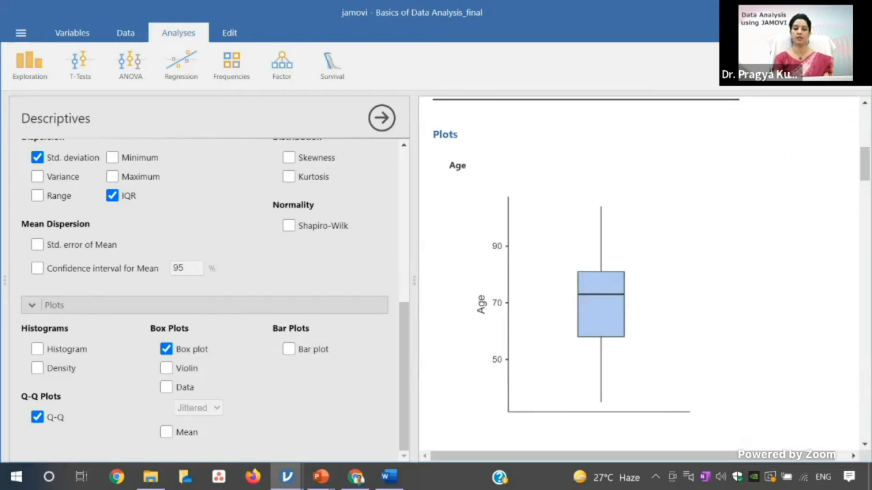
scroll(600, 272, down, 3)
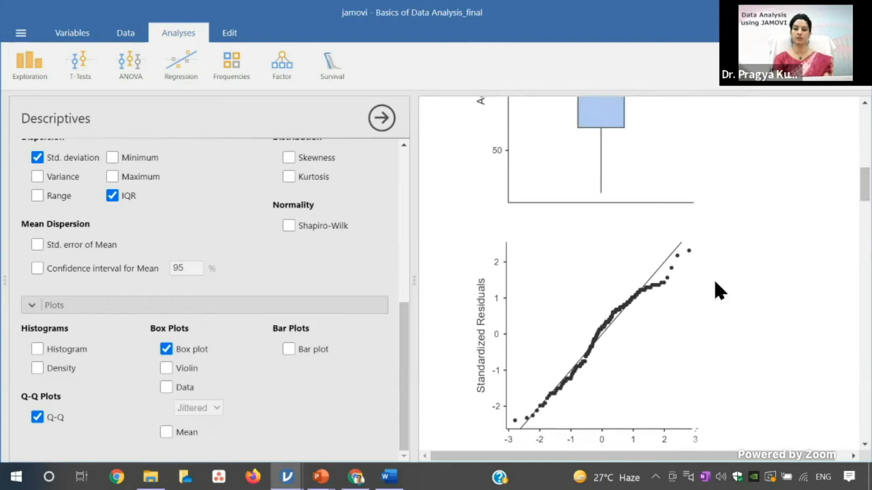
scroll(863, 187, down, 2)
scroll(613, 256, down, 5)
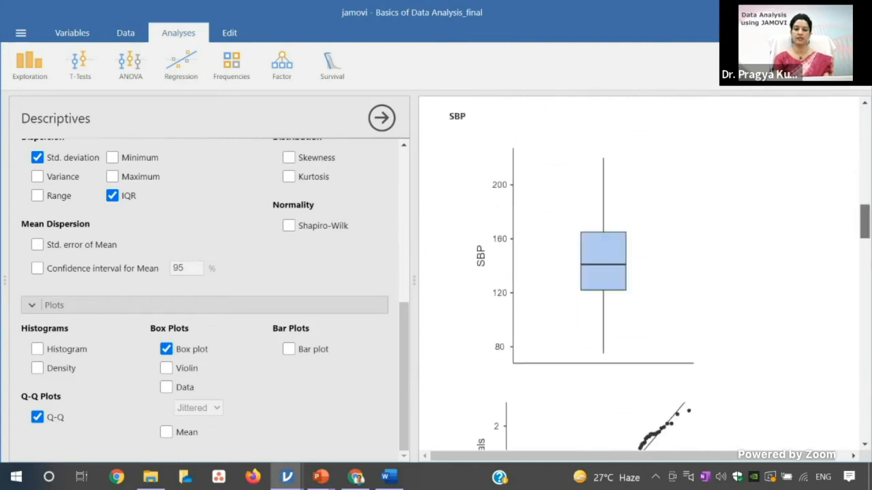
scroll(643, 272, down, 10)
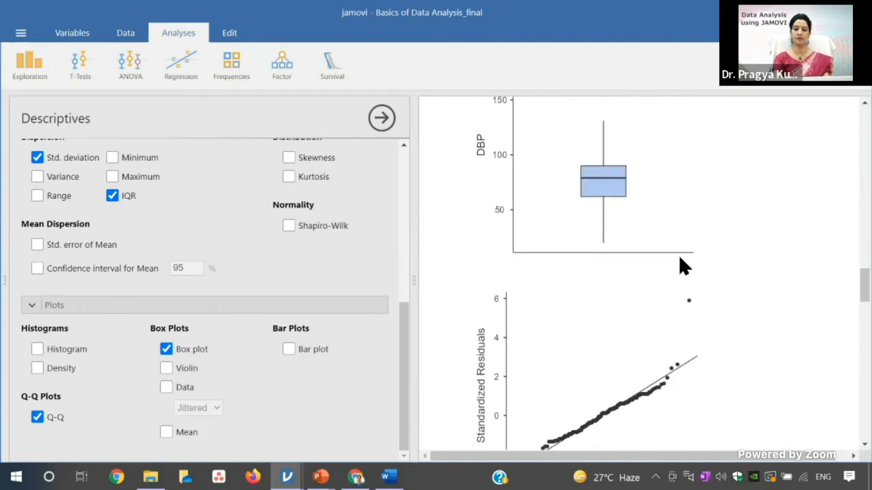
scroll(628, 241, down, 7)
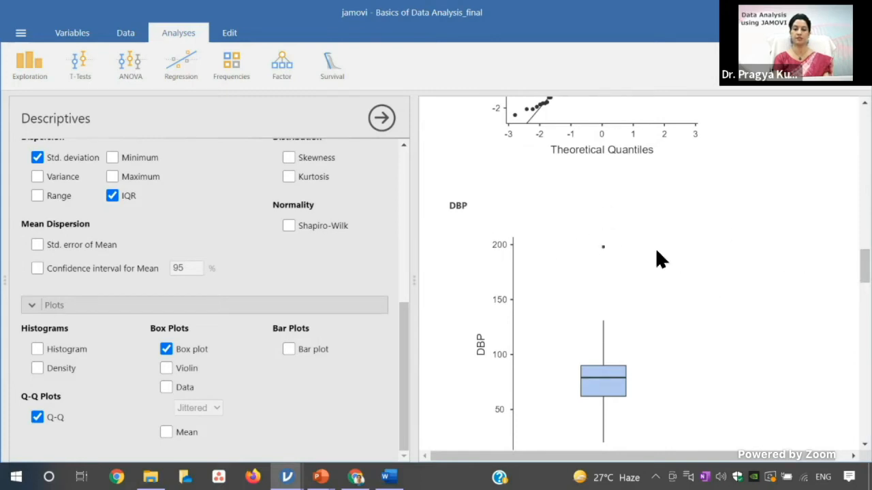
scroll(626, 273, down, 5)
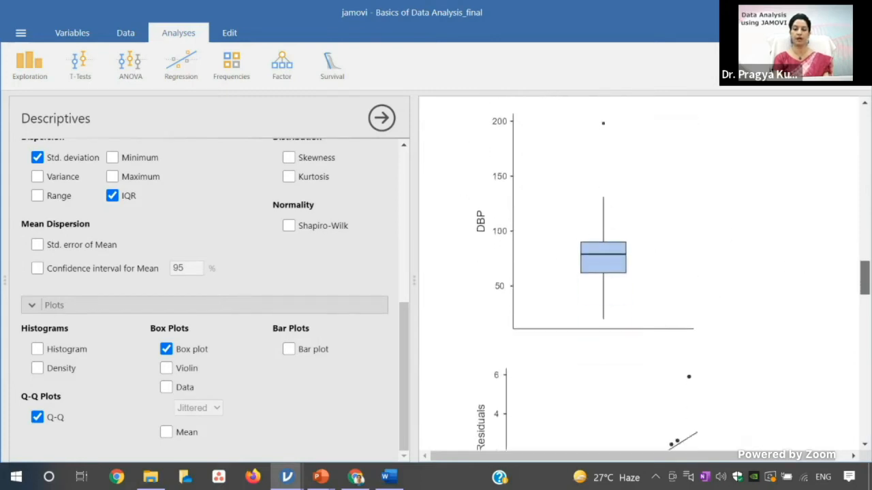
scroll(627, 272, down, 5)
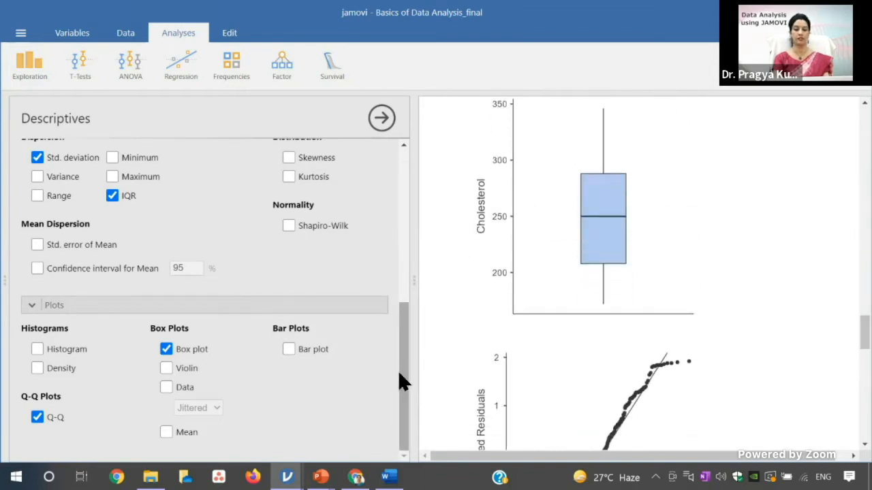
drag(398, 369, 400, 363)
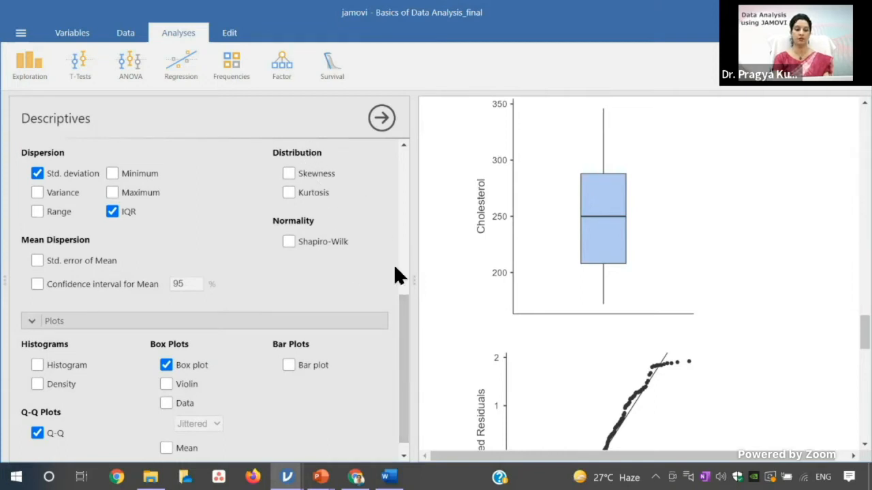
drag(399, 312, 411, 176)
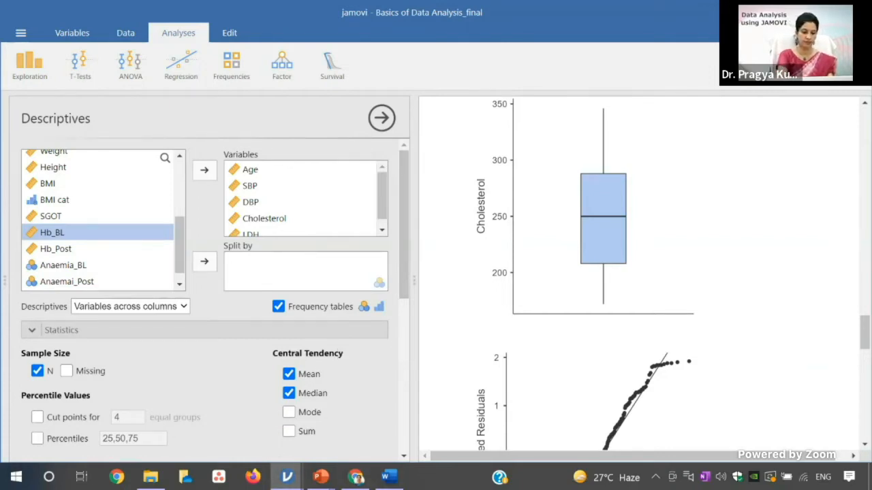
Switch to the PowerPoint slide show and advance to the dummy table for gender-wise distribution.
click(82, 477)
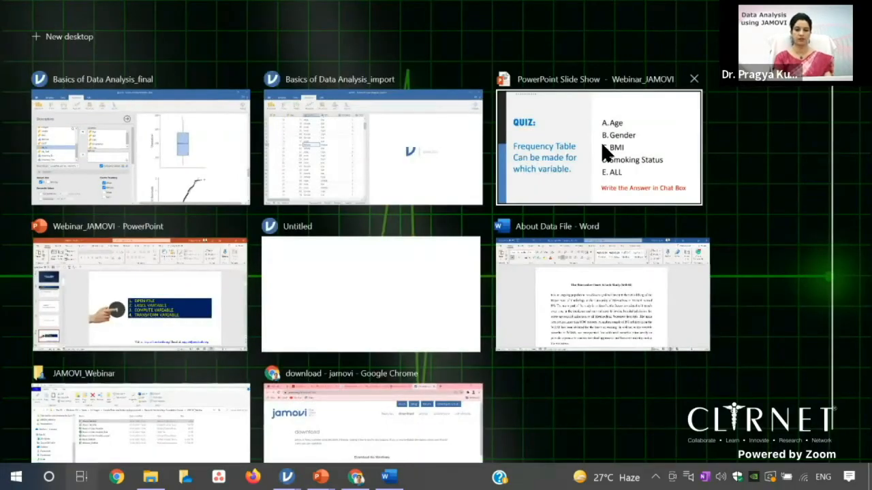
click(601, 141)
key(Right)
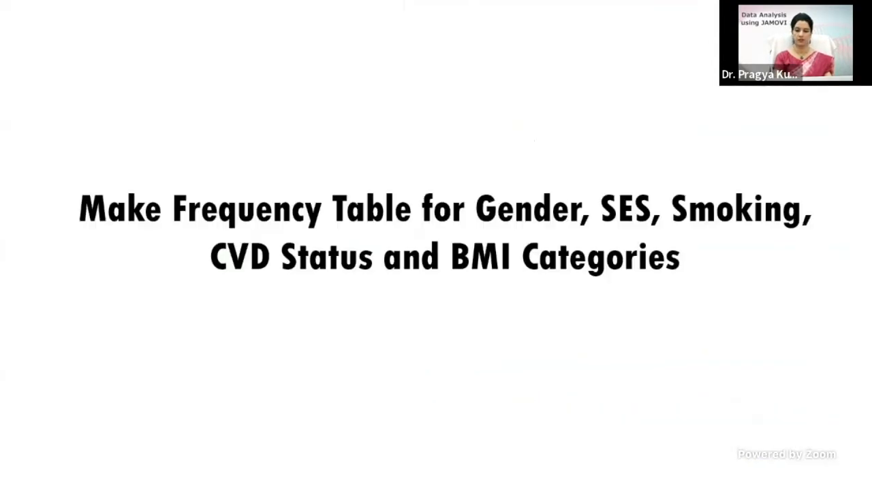
key(Right)
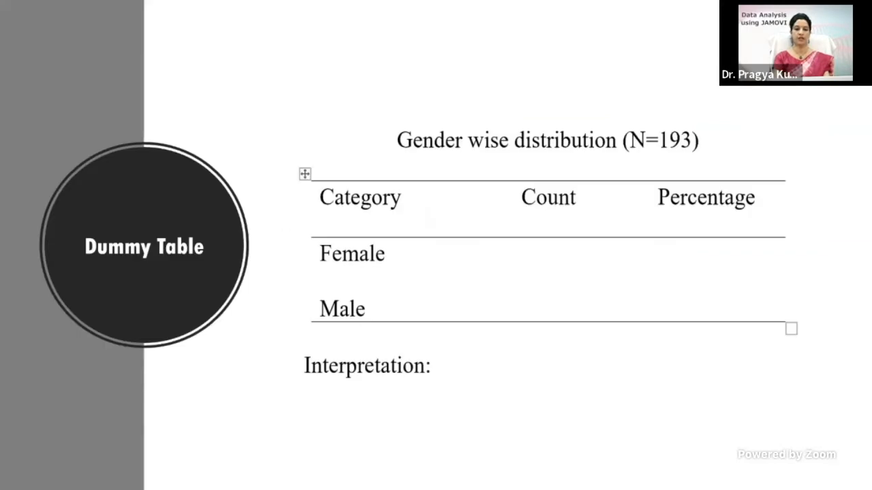
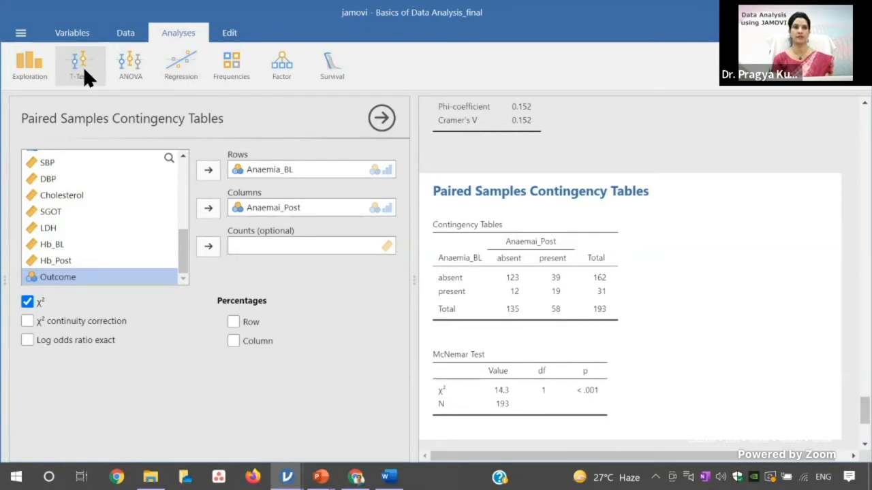
Set up an Independent Samples T-Test with MI_Order as the grouping variable.
click(90, 68)
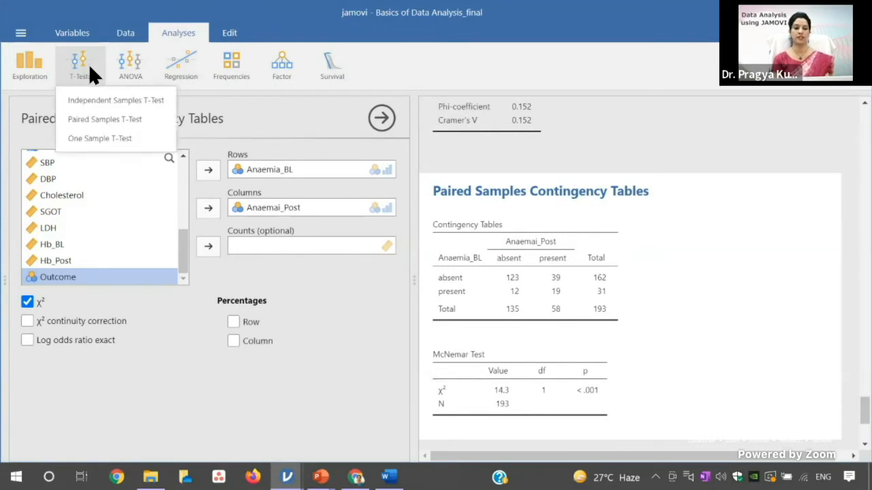
click(111, 95)
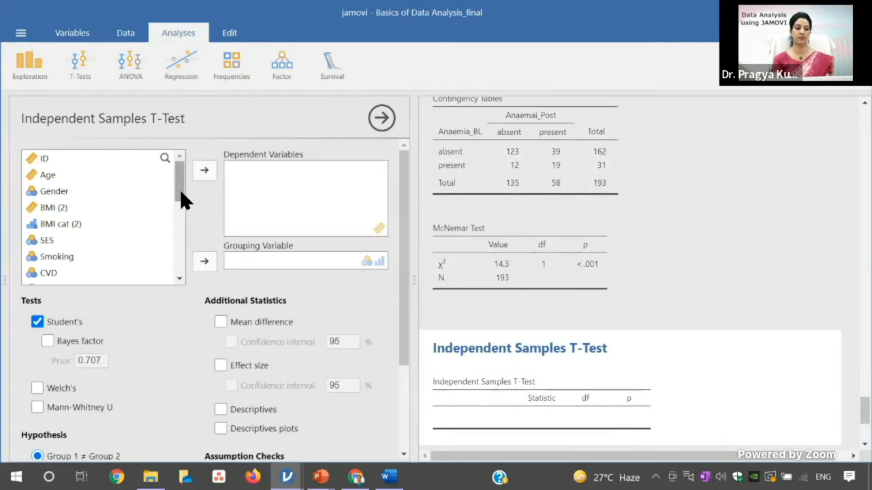
drag(181, 191, 181, 226)
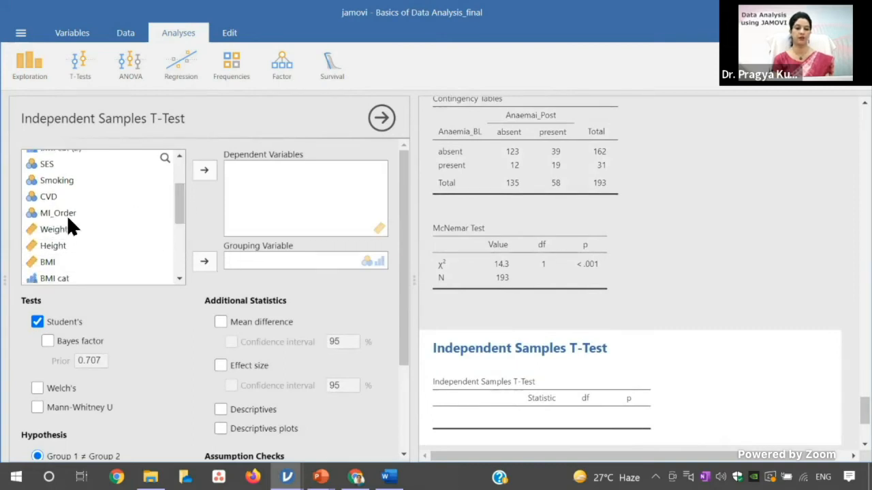
click(65, 212)
click(204, 261)
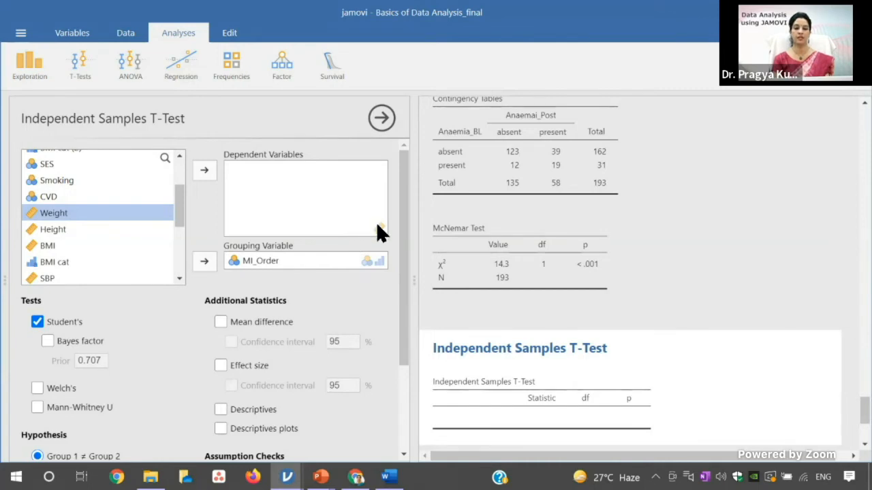
click(172, 194)
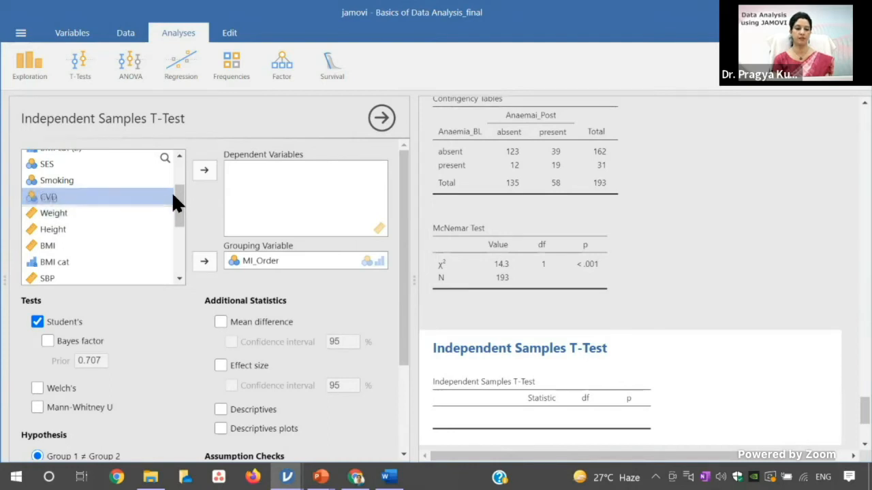
Add Age, SBP and Cholesterol as dependent variables of the Independent Samples T-Test.
scroll(179, 213, down, 1)
drag(180, 221, 181, 189)
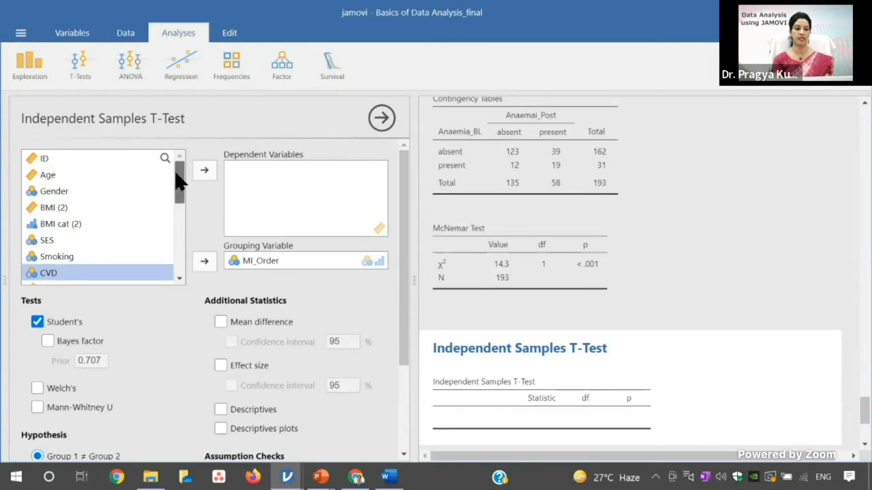
click(74, 172)
click(203, 171)
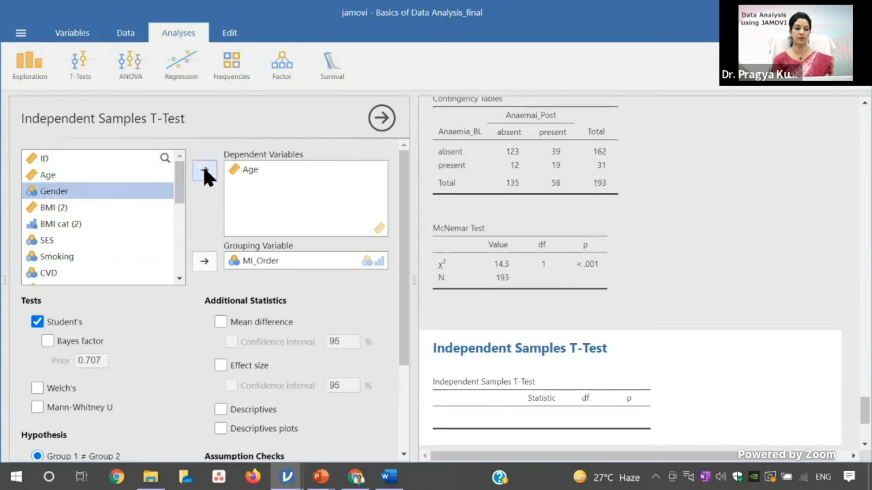
drag(180, 178, 175, 229)
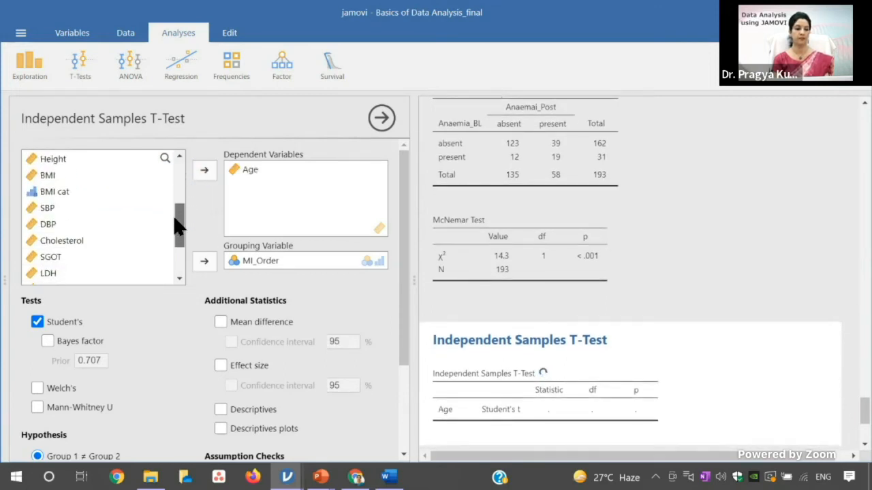
click(66, 204)
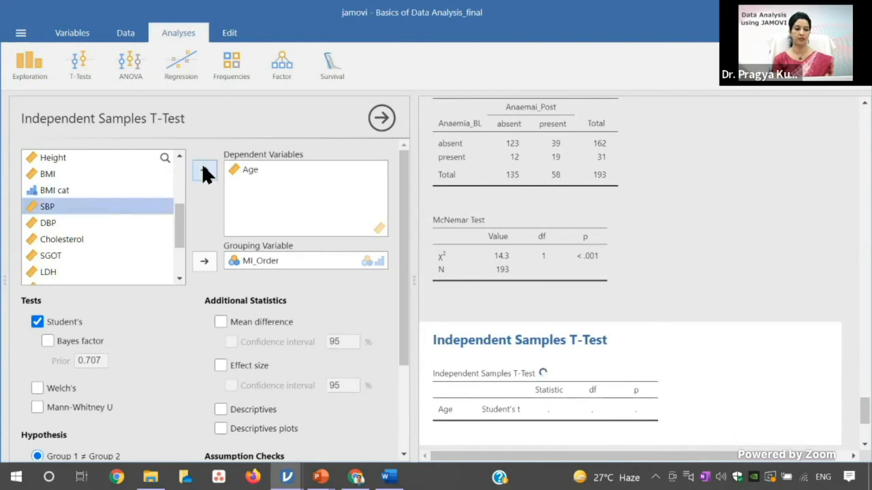
click(203, 170)
click(92, 221)
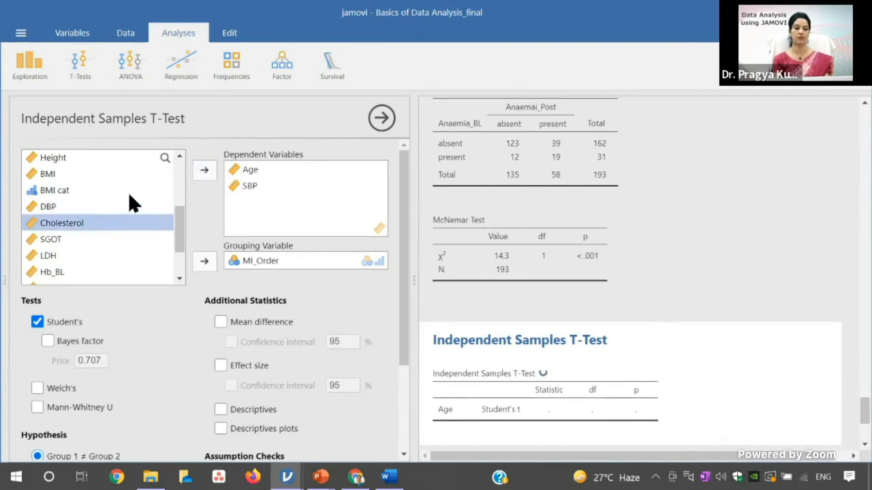
click(203, 170)
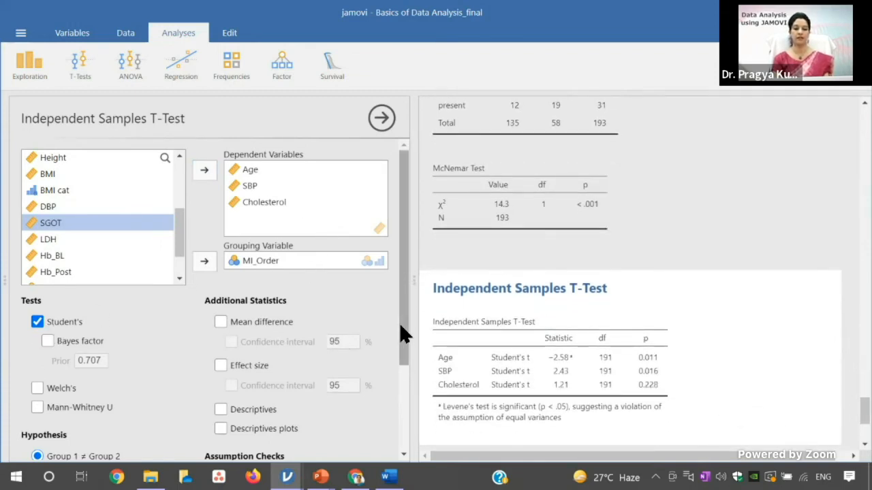
Enable the homogeneity test and Q-Q plot assumption checks for the t-test.
drag(400, 322, 400, 356)
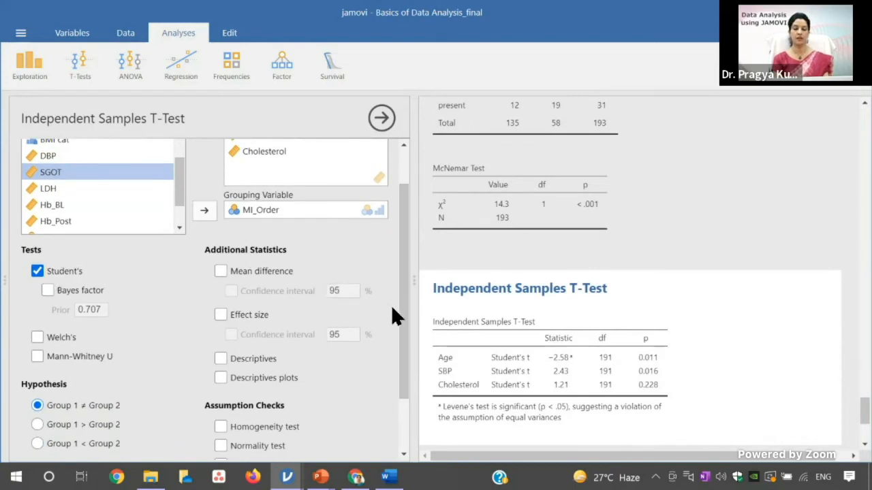
drag(402, 320, 402, 380)
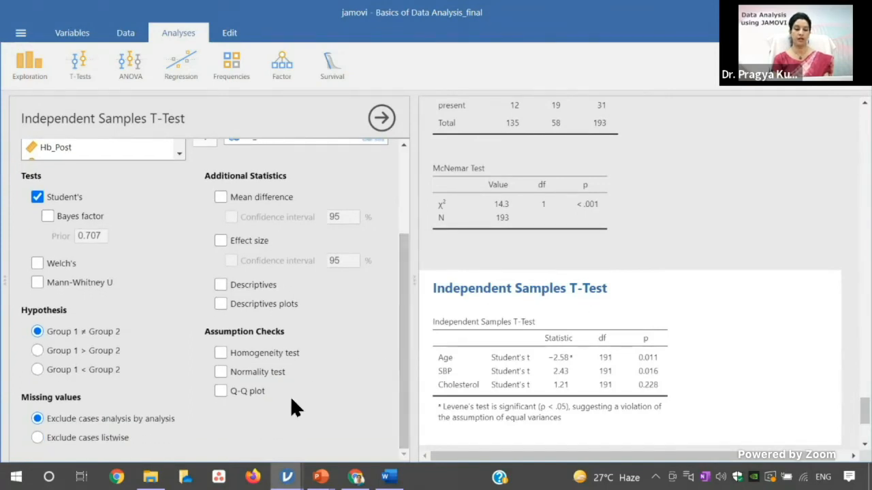
click(271, 354)
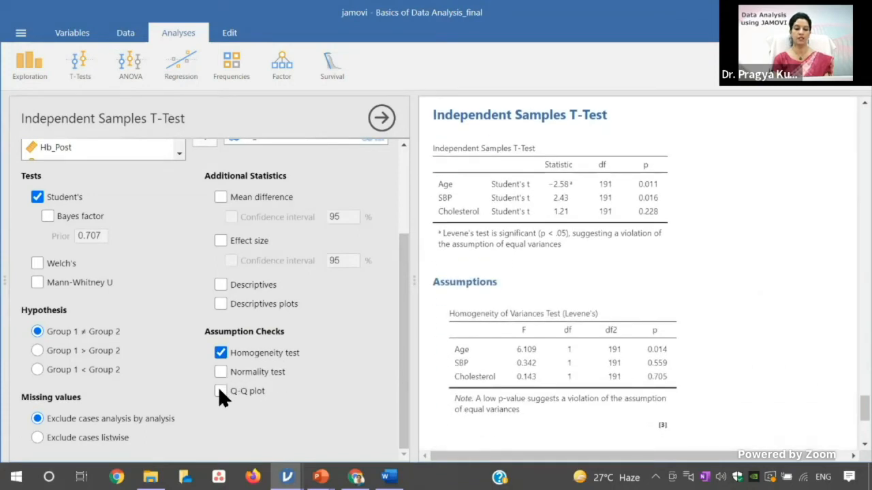
click(220, 391)
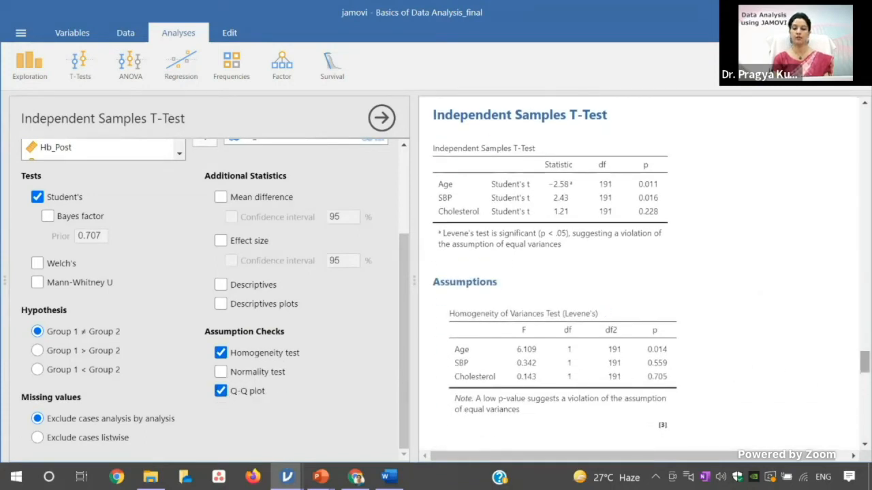
Examine the Levene's test table and the Q-Q plots of Age, SBP and Cholesterol.
scroll(650, 271, down, 3)
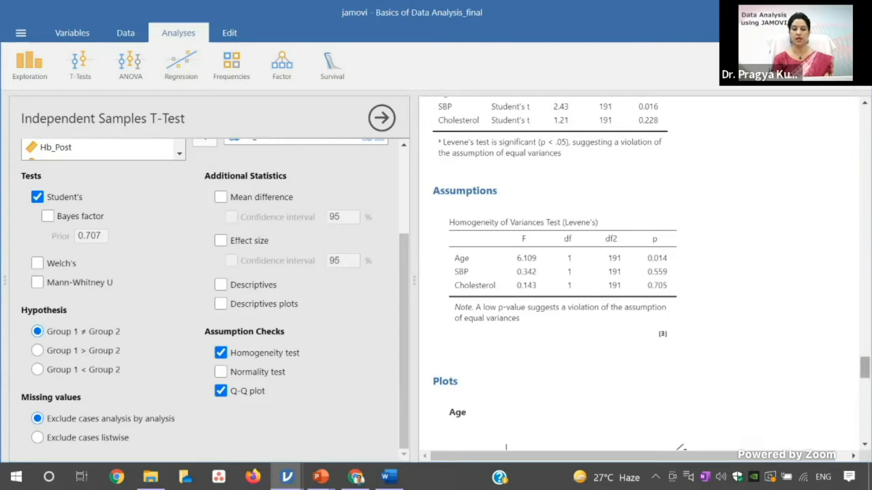
drag(865, 368, 865, 388)
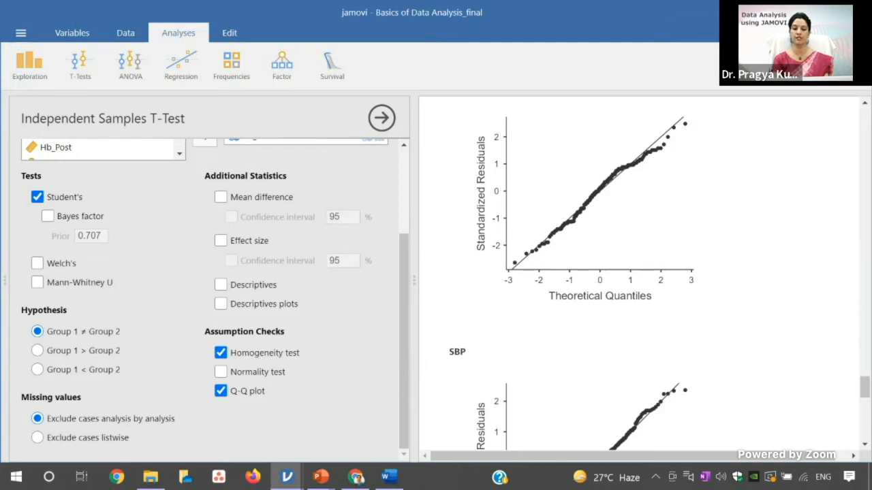
scroll(640, 272, up, 1)
scroll(641, 273, down, 4)
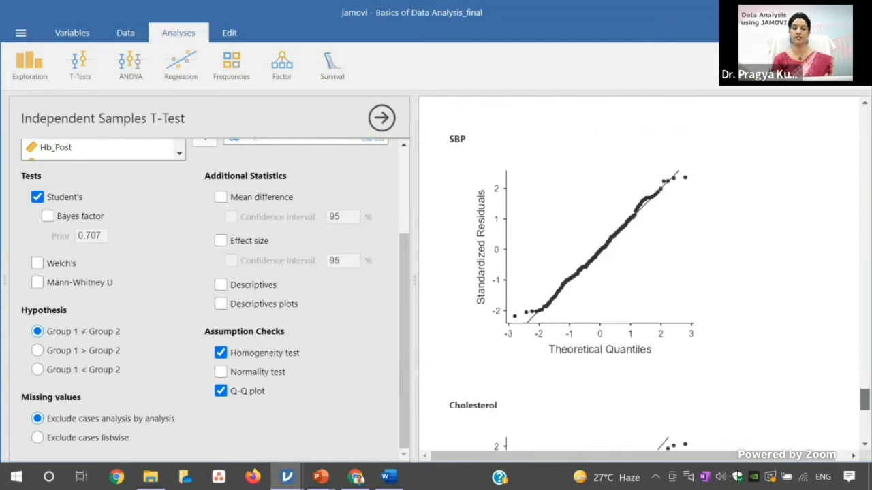
scroll(640, 273, down, 5)
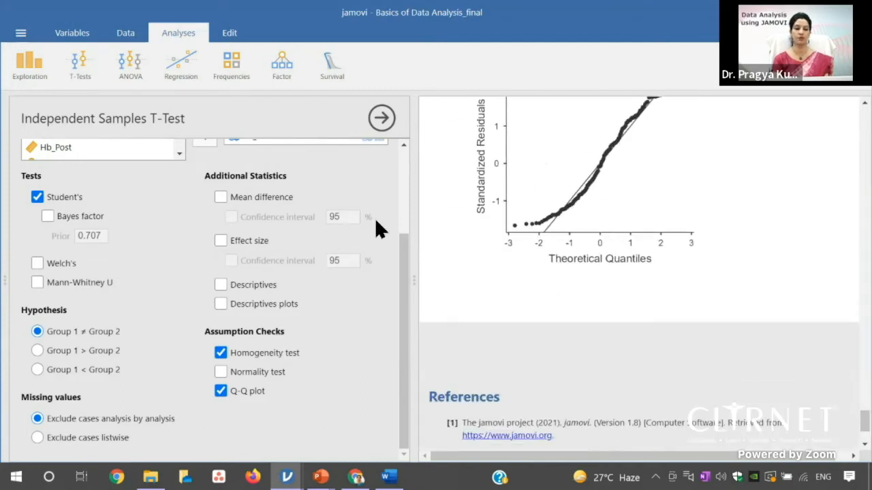
Add LDH to the dependent variables to inspect its Q-Q plot, and remove it again.
drag(401, 255, 401, 175)
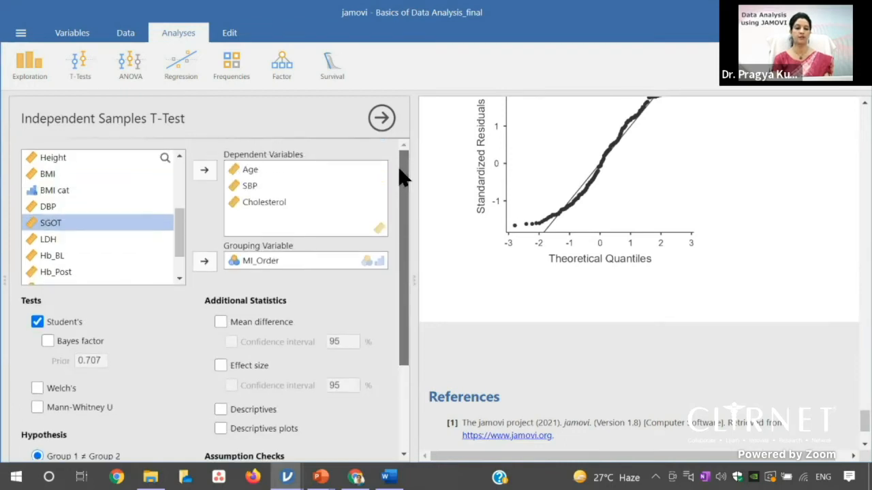
click(50, 238)
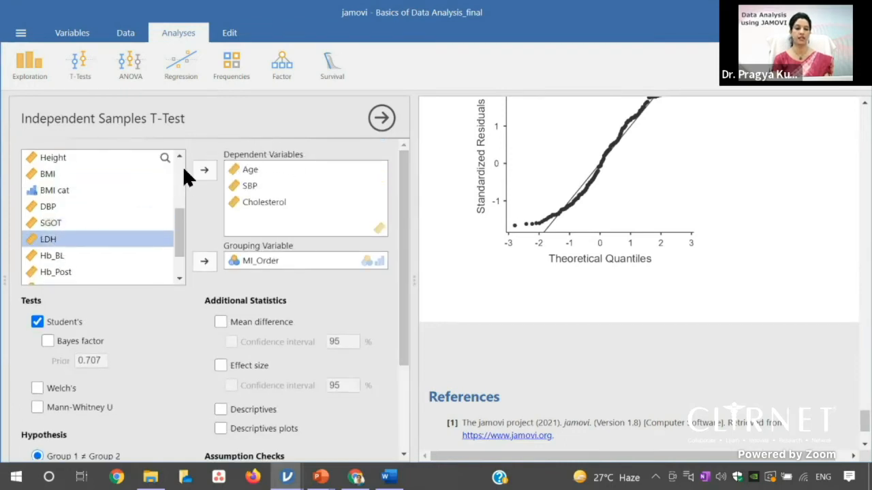
click(203, 170)
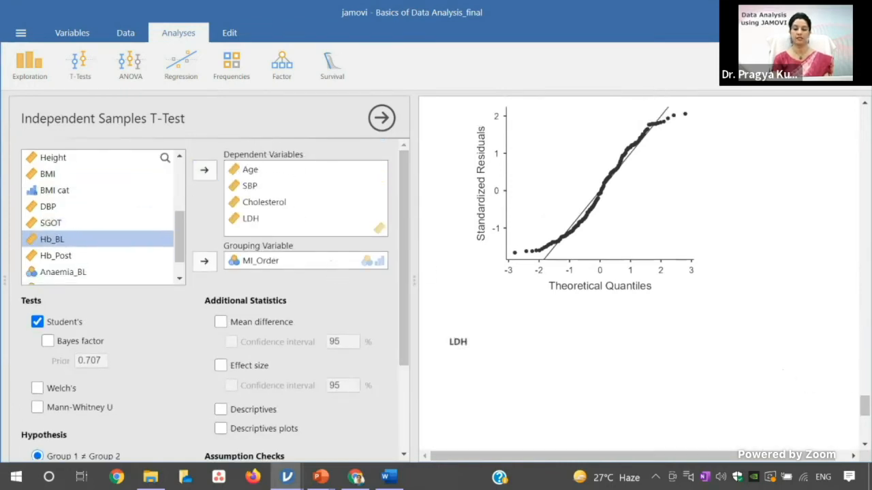
drag(865, 406, 864, 417)
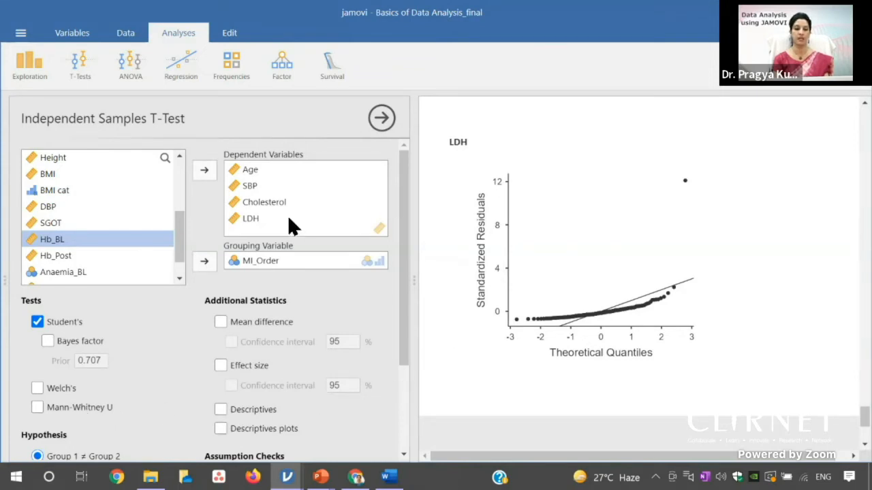
click(258, 225)
click(204, 170)
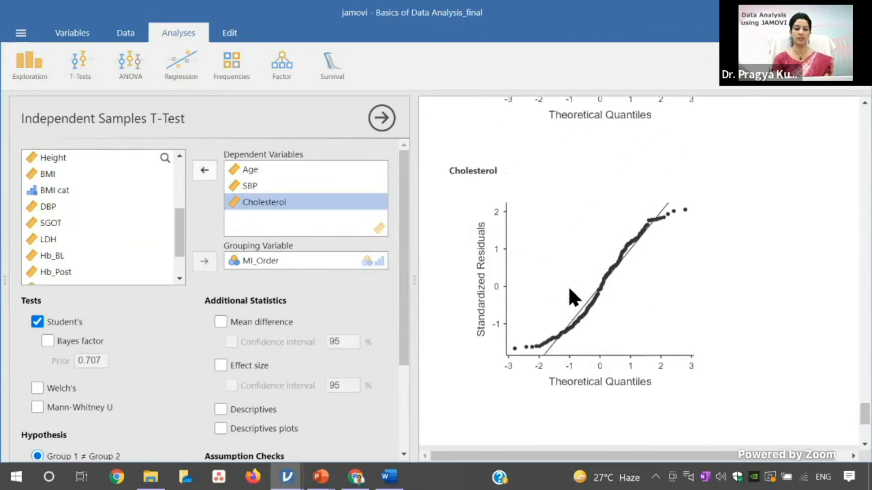
Include the mean difference, descriptives and Welch's test in the t-test output.
click(220, 322)
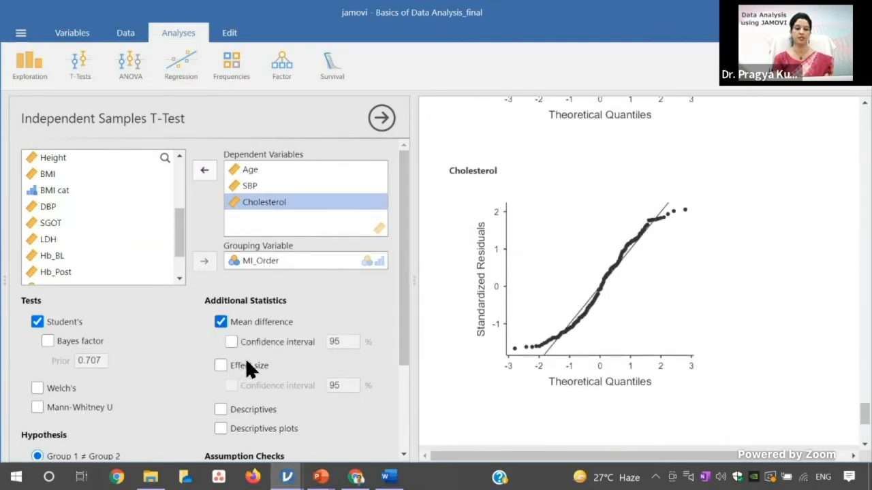
click(219, 409)
drag(403, 350, 404, 431)
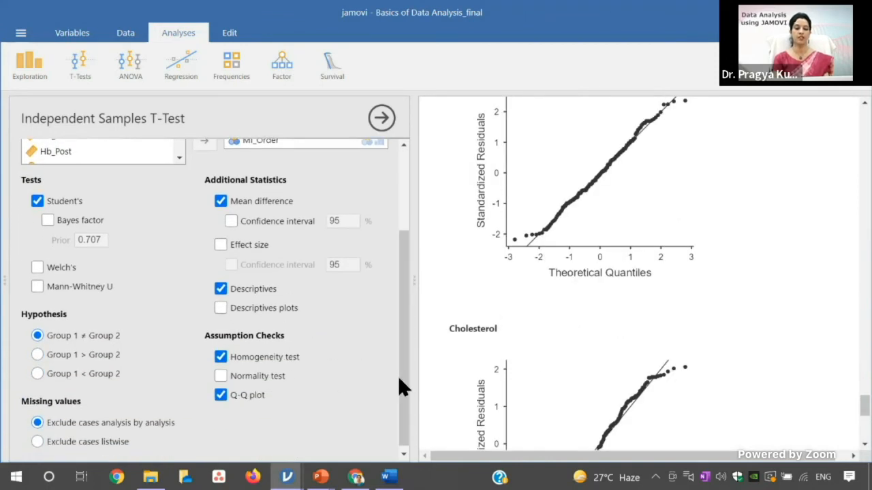
drag(401, 379, 403, 400)
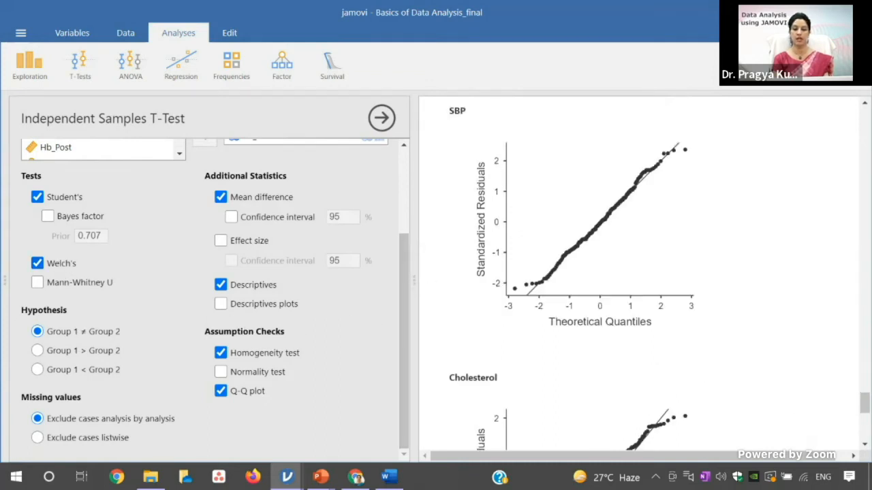
Compare the Student's and Welch's results with Levene's test and the group descriptives for Age, SBP and Cholesterol.
scroll(640, 273, up, 10)
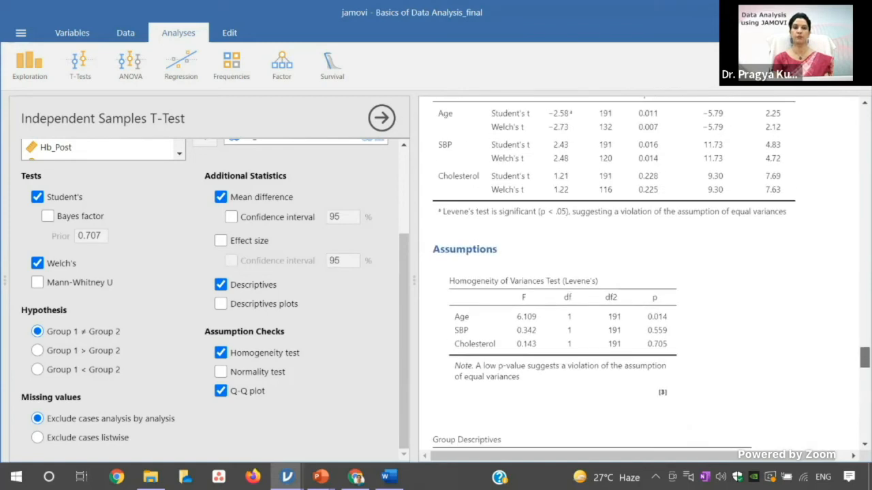
scroll(807, 300, up, 3)
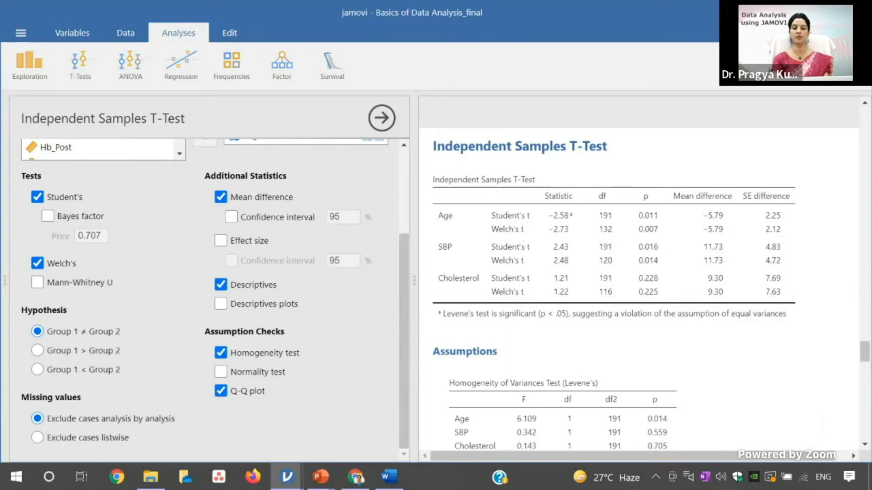
scroll(709, 269, down, 3)
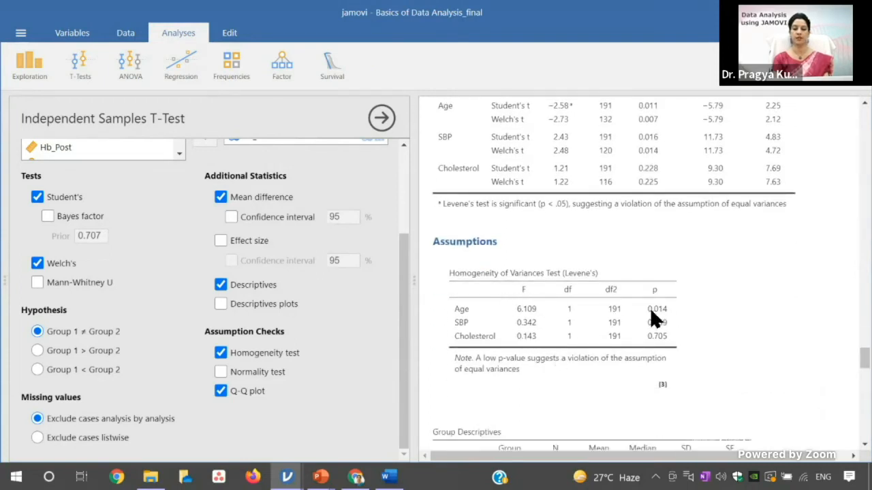
scroll(863, 359, down, 4)
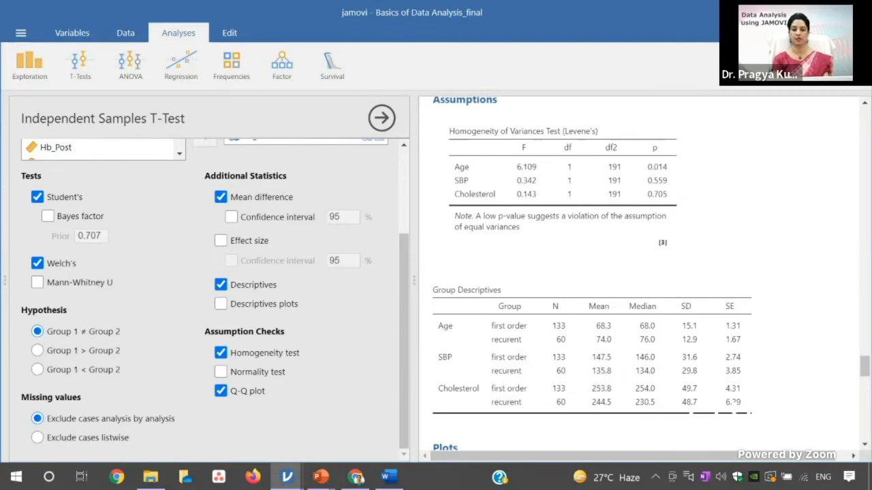
scroll(651, 279, up, 4)
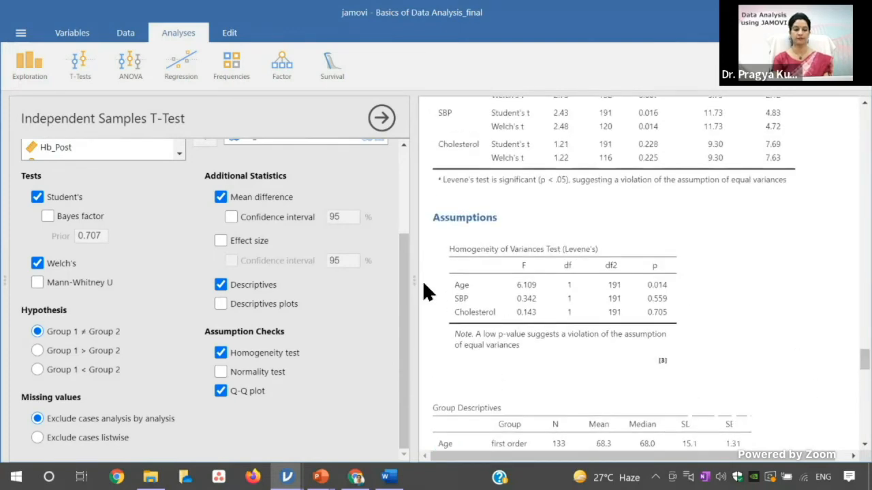
Replace the dependent variables Age, SBP and Cholesterol with SGOT and LDH.
drag(400, 277, 407, 194)
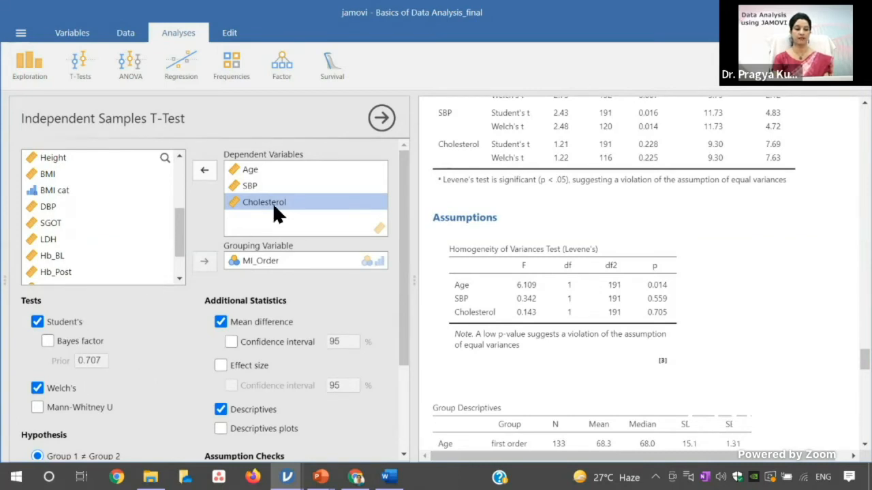
click(203, 169)
click(247, 184)
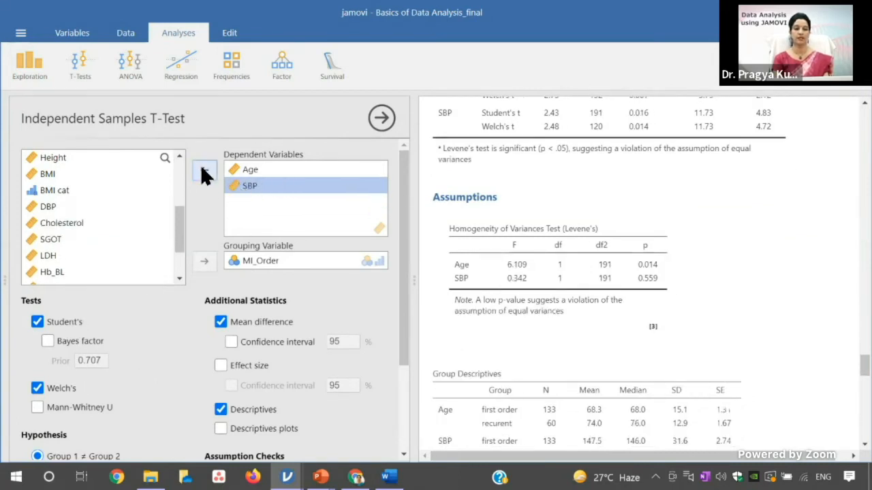
click(203, 172)
click(243, 170)
click(202, 171)
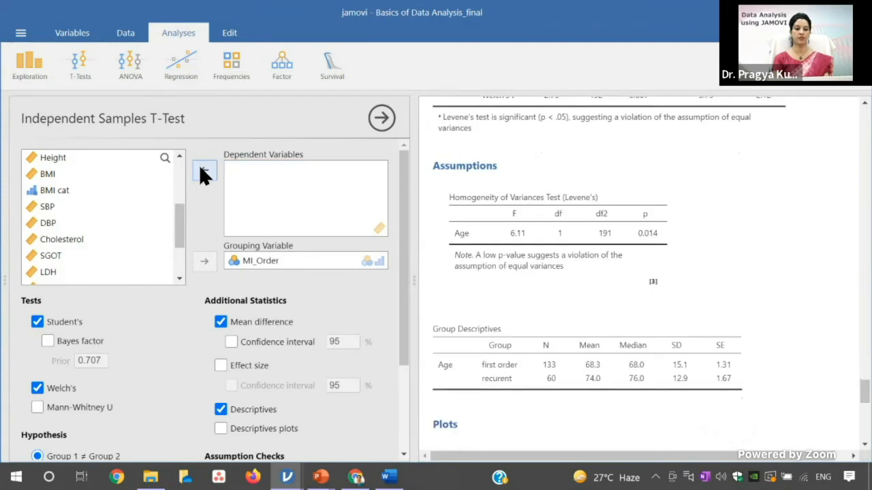
click(76, 254)
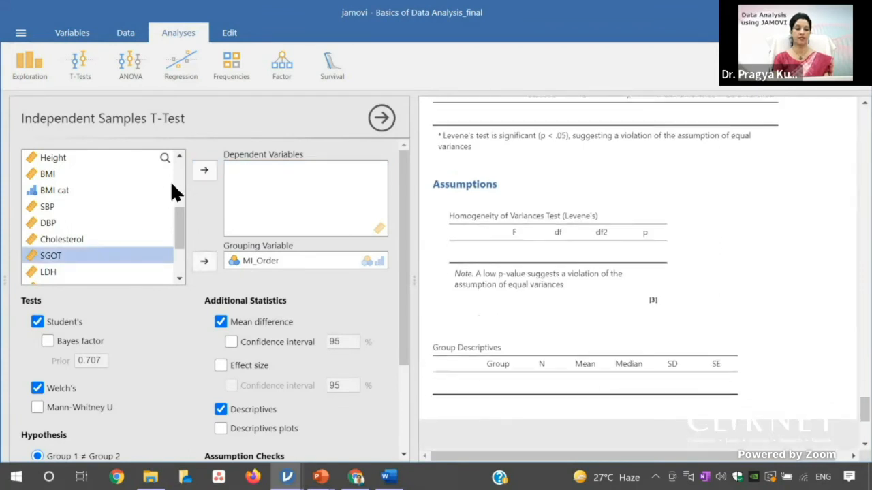
click(205, 171)
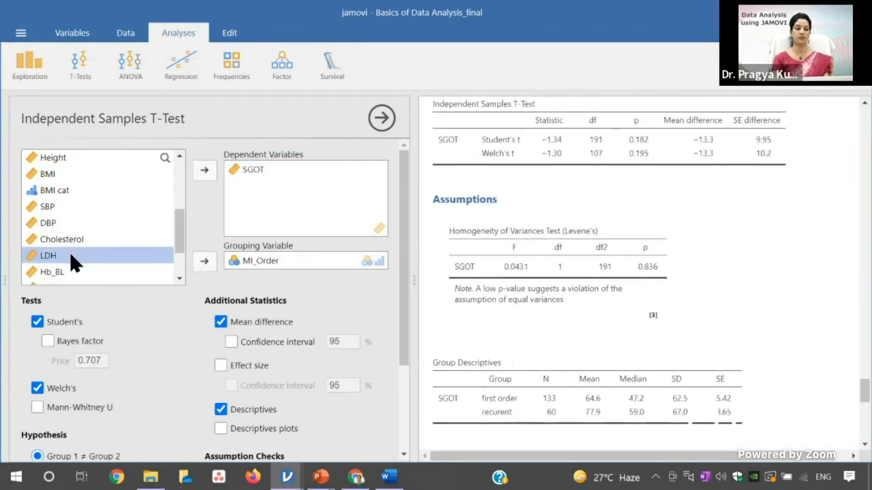
click(203, 170)
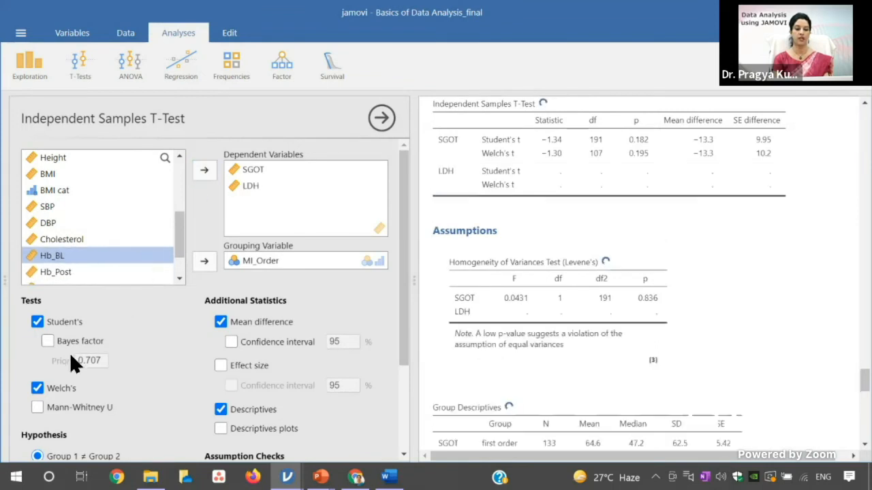
Replace Student's test with the Mann-Whitney U test for SGOT and LDH, and check their group descriptives.
click(53, 403)
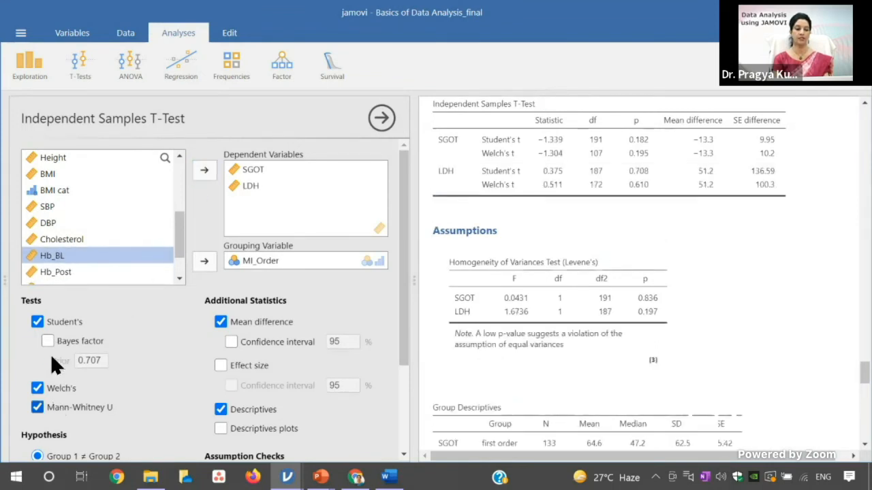
click(37, 321)
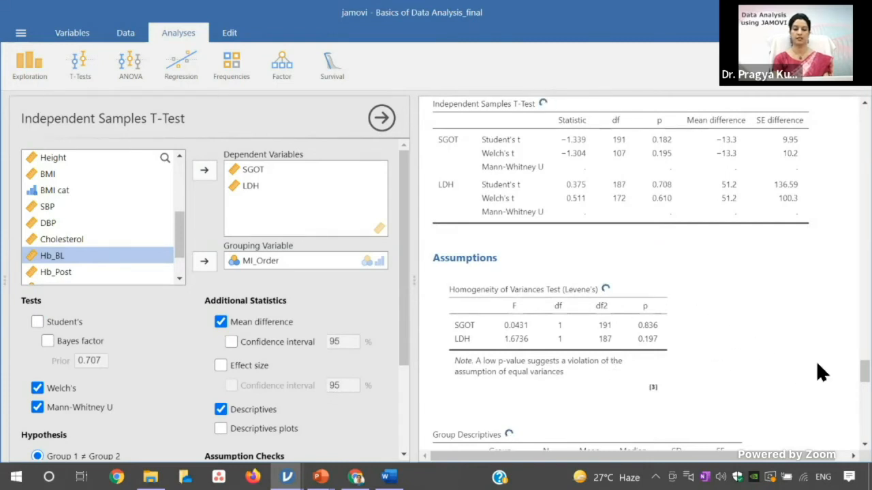
drag(865, 372, 864, 387)
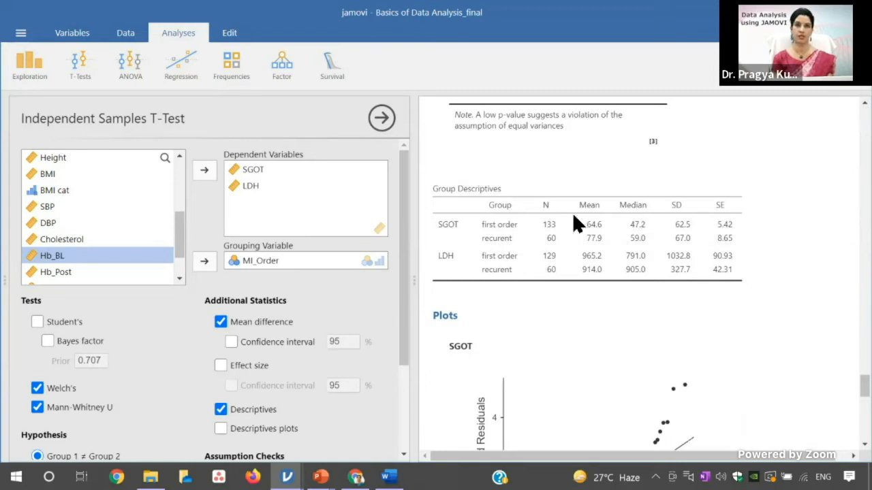
Switch to the Webinar_JAMOVI PowerPoint slide show and advance to the dummy table comparing mean values across MI order.
click(37, 78)
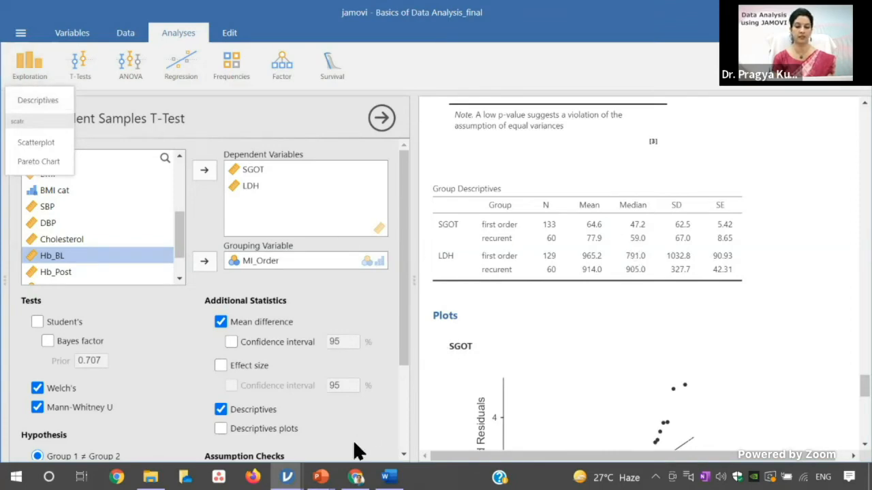
key(super+Tab)
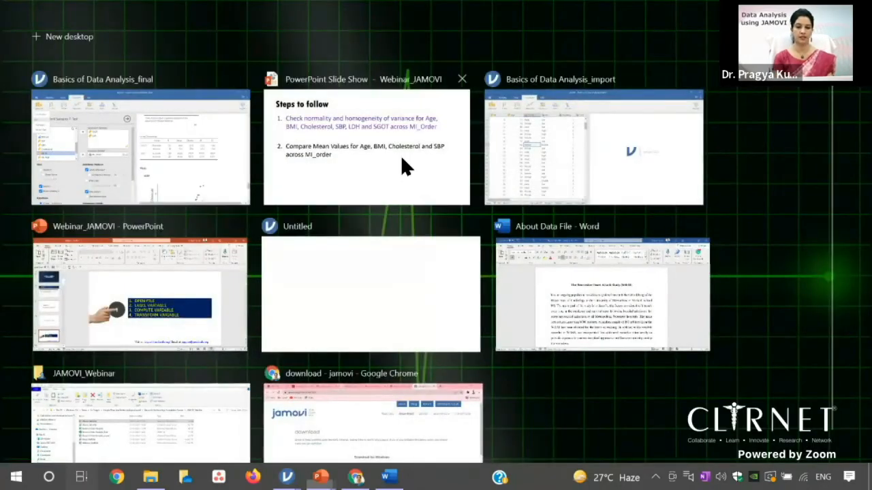
click(402, 163)
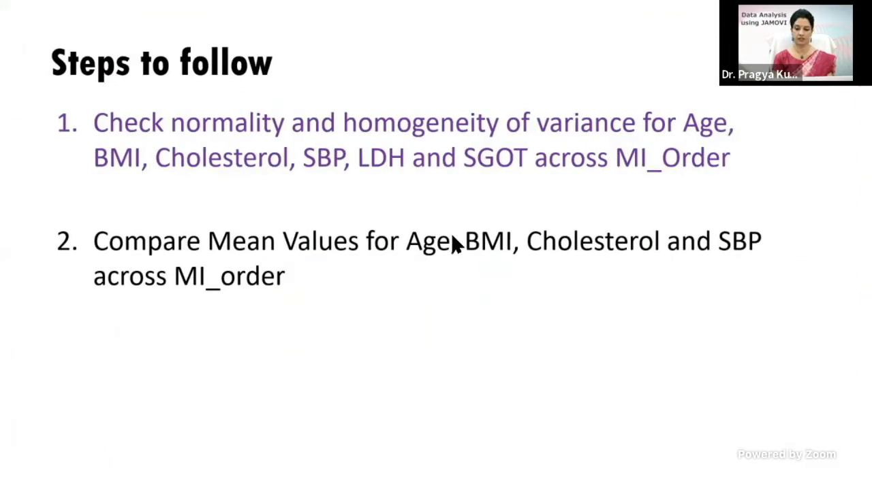
click(451, 241)
click(455, 244)
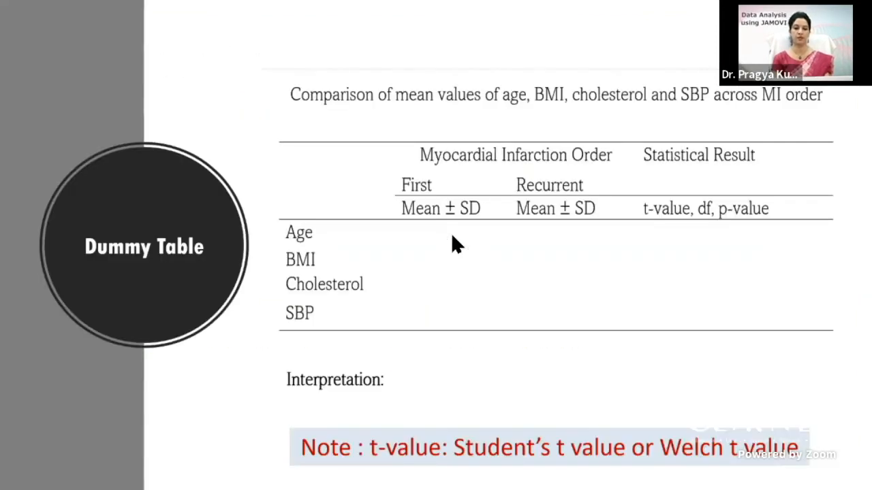
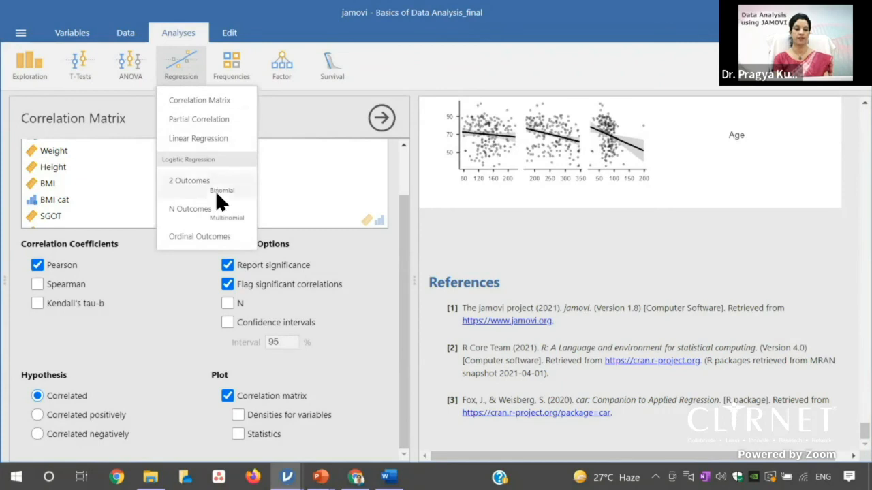
Create a binomial logistic regression with Outcome as the dependent variable.
click(218, 183)
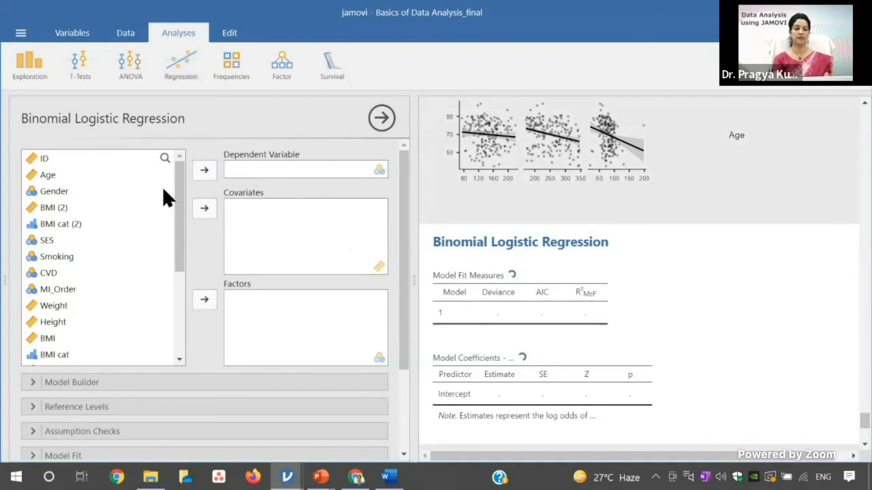
drag(180, 195, 181, 303)
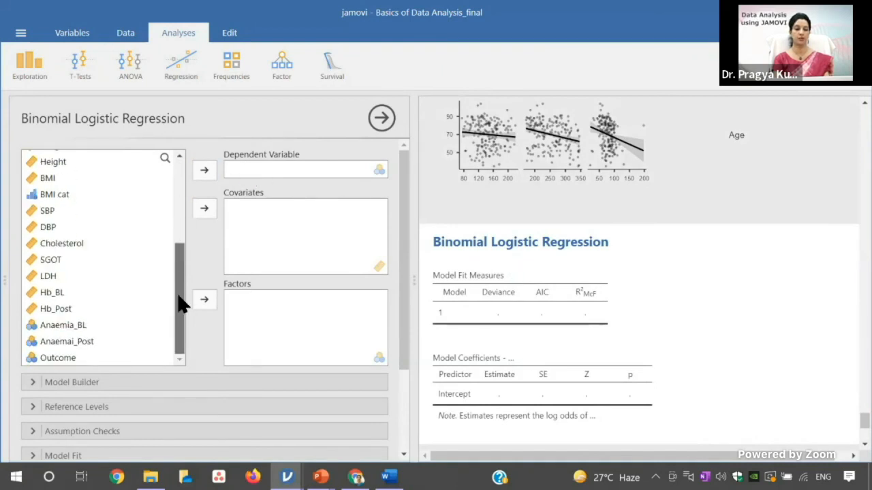
click(65, 358)
click(204, 170)
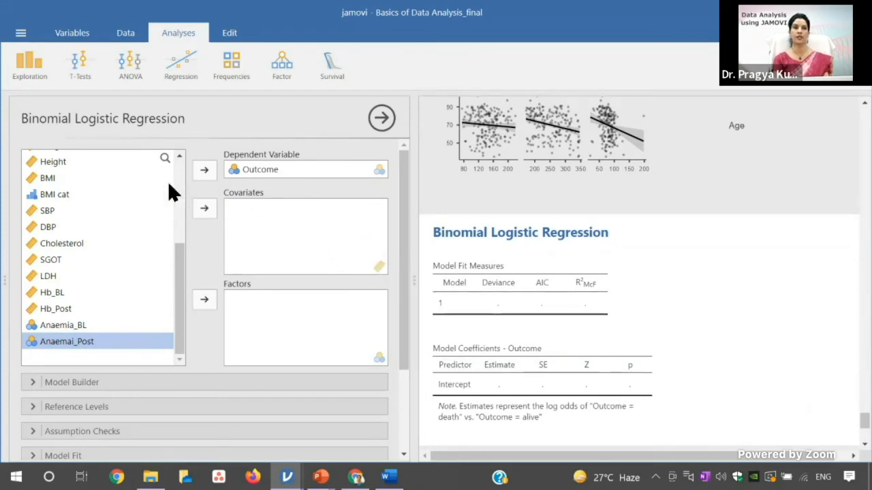
Add Age as a covariate and Gender and Smoking as factors of the logistic regression.
scroll(174, 211, up, 5)
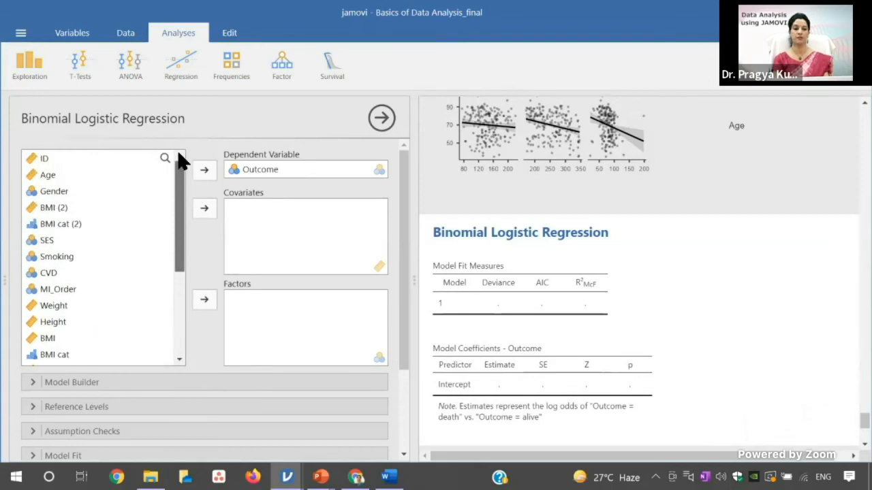
click(91, 168)
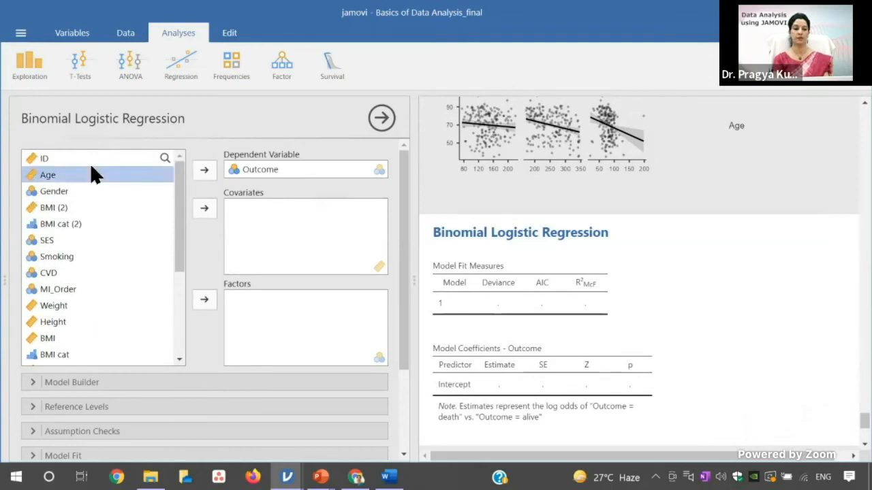
click(205, 203)
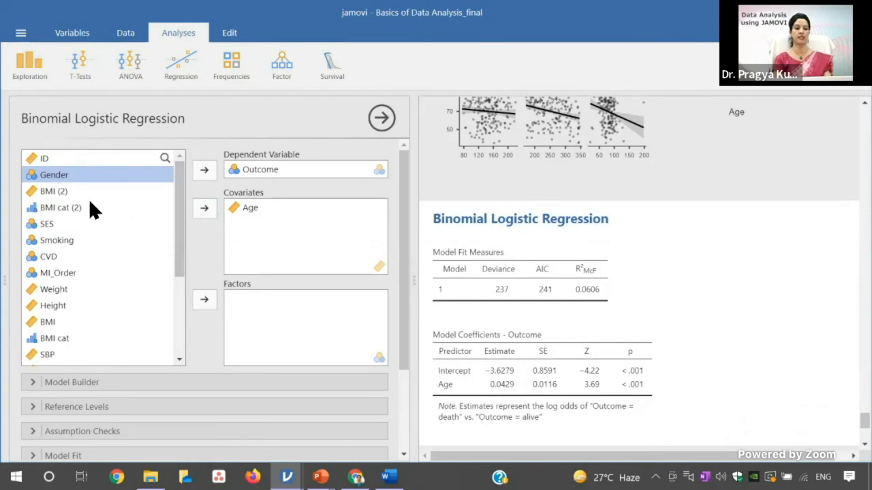
click(202, 301)
click(62, 227)
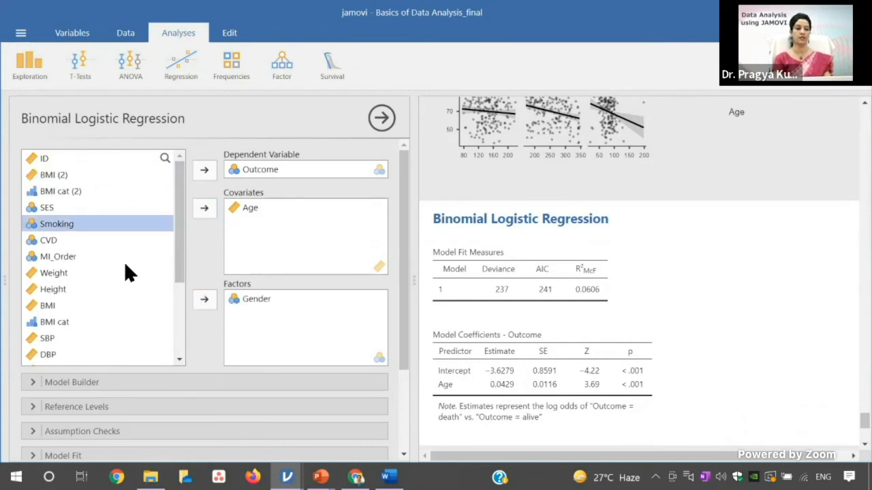
click(200, 301)
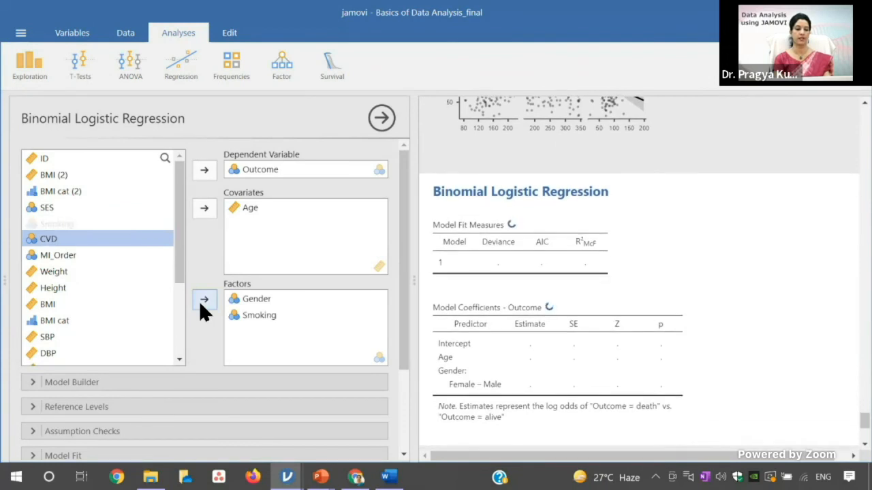
Review the predictor block, the model coefficients and the reference levels of Outcome, Gender and Smoking.
click(120, 383)
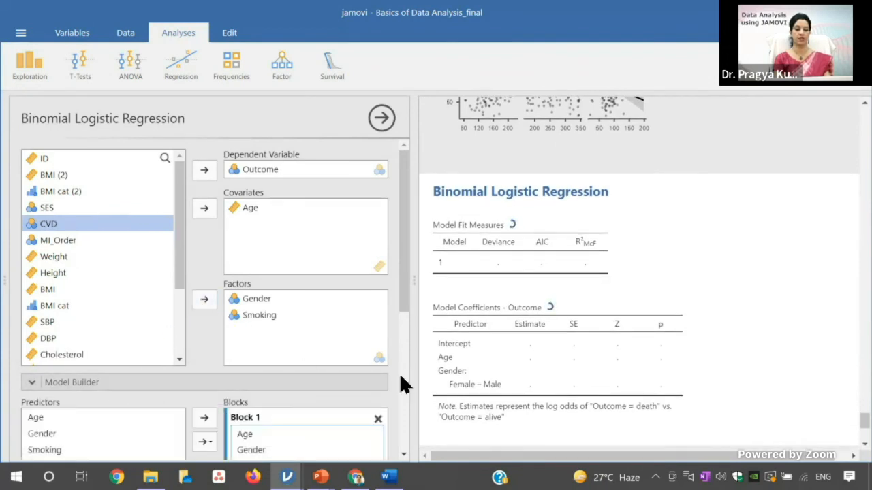
drag(864, 421, 864, 425)
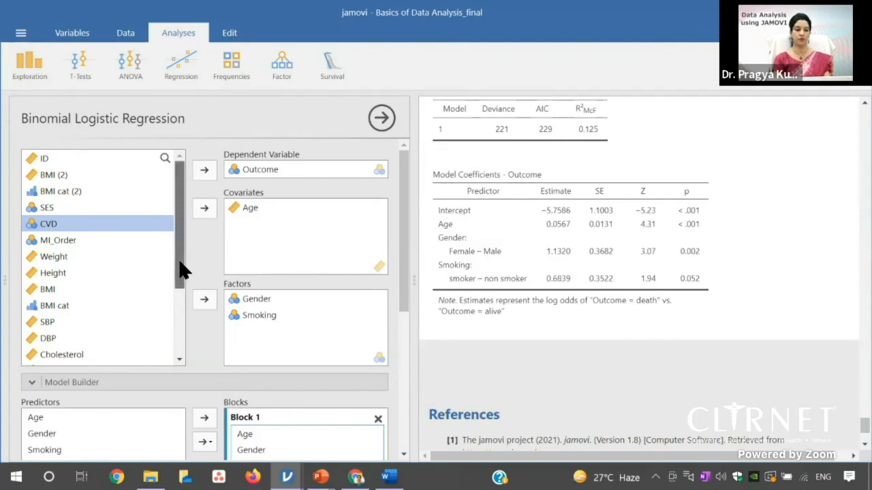
drag(398, 296, 405, 404)
click(102, 344)
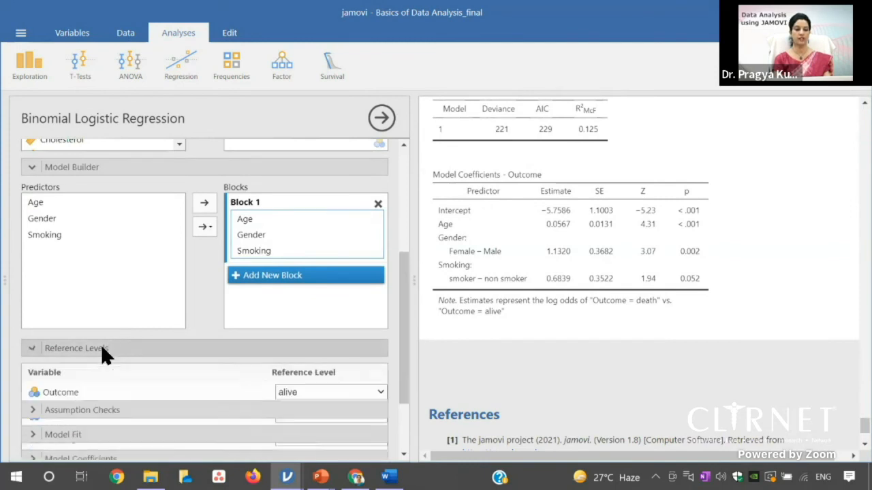
drag(404, 340, 407, 381)
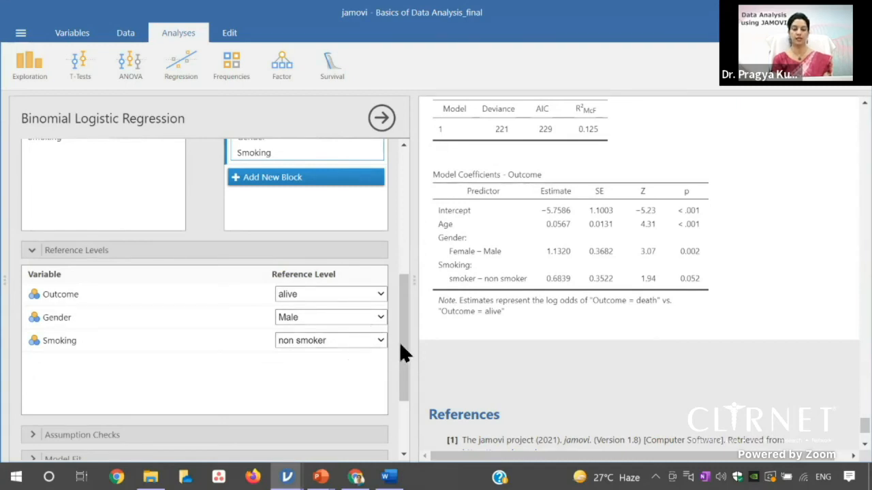
drag(406, 356, 403, 374)
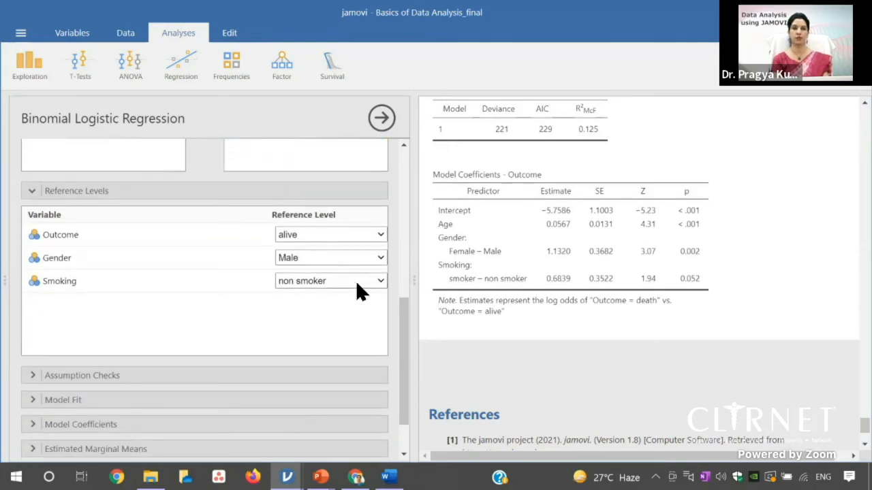
Include collinearity statistics as an assumption check and examine the VIF and tolerance table.
click(156, 375)
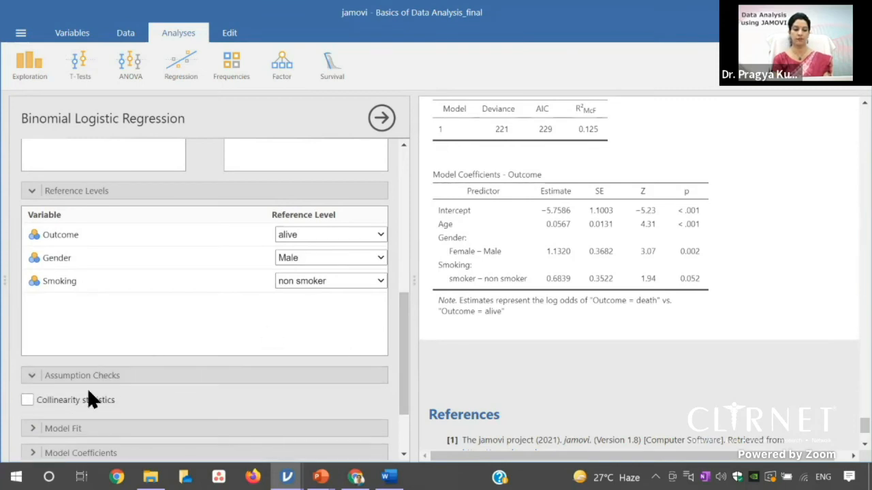
click(27, 400)
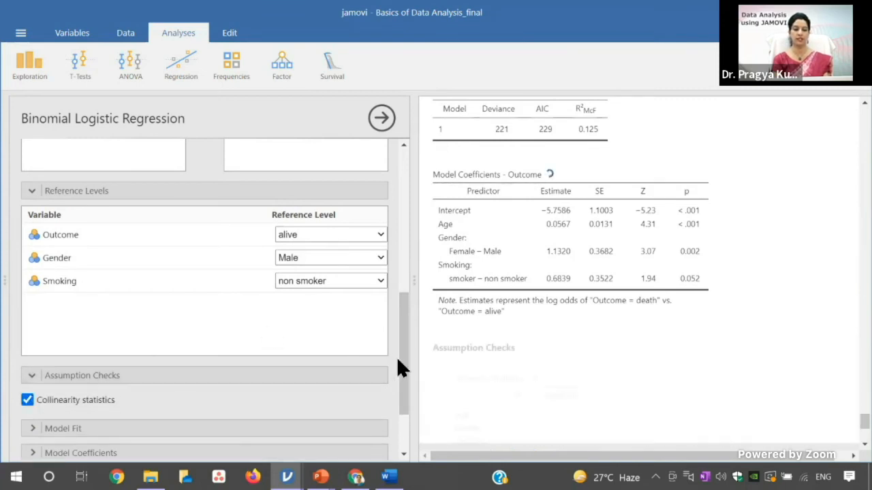
drag(400, 361, 409, 388)
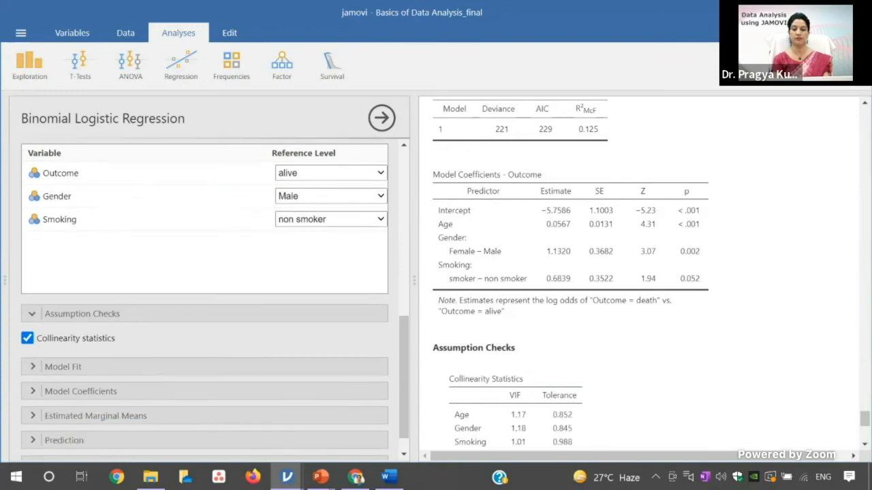
scroll(733, 307, down, 5)
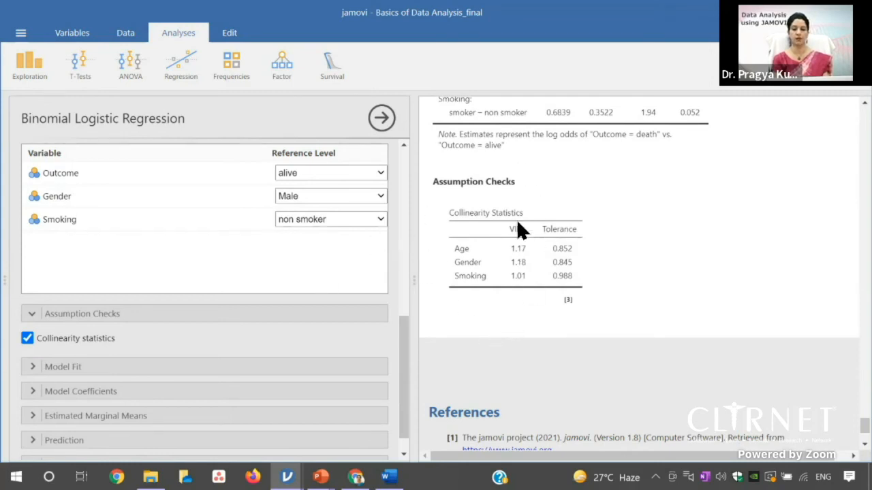
Include the overall model test among the model fit measures.
click(94, 363)
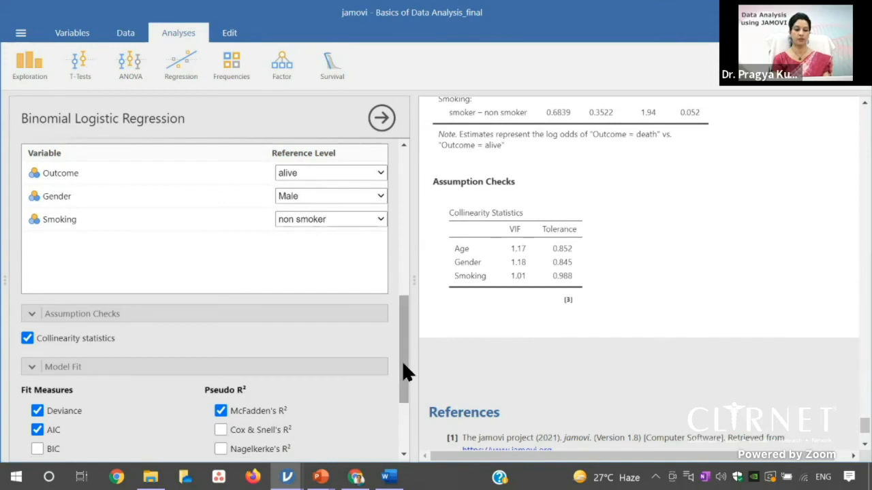
scroll(401, 381, down, 2)
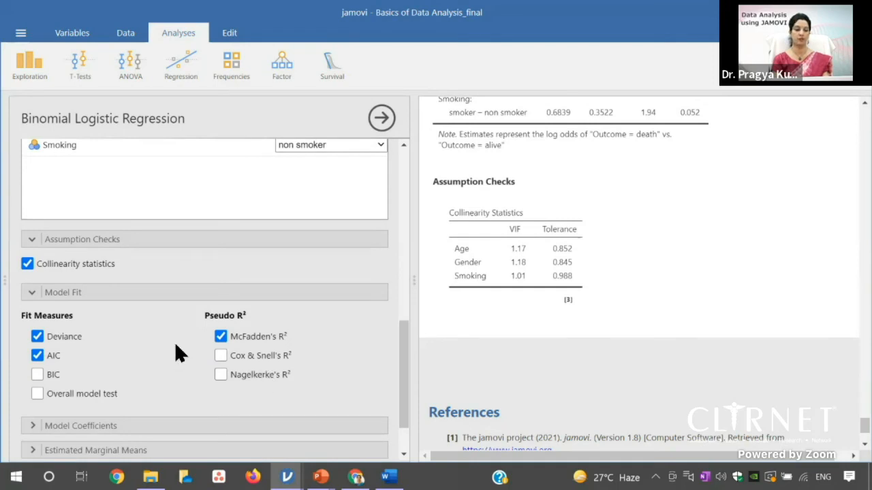
click(102, 394)
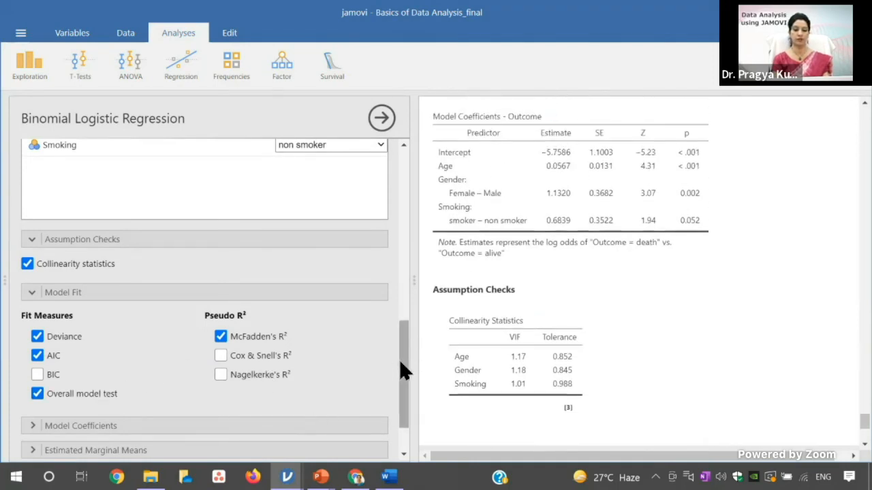
Report the odds ratios with their 95% confidence intervals in the model coefficients.
drag(400, 360, 403, 393)
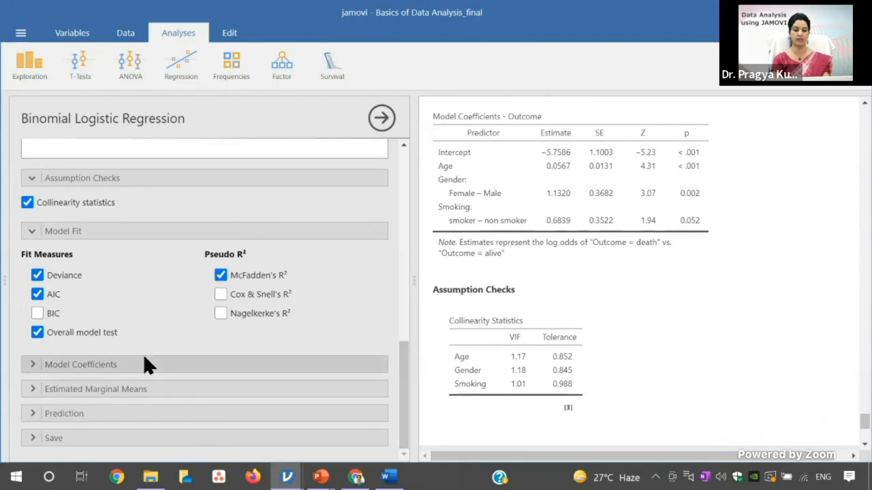
click(127, 365)
click(218, 407)
drag(403, 379, 401, 426)
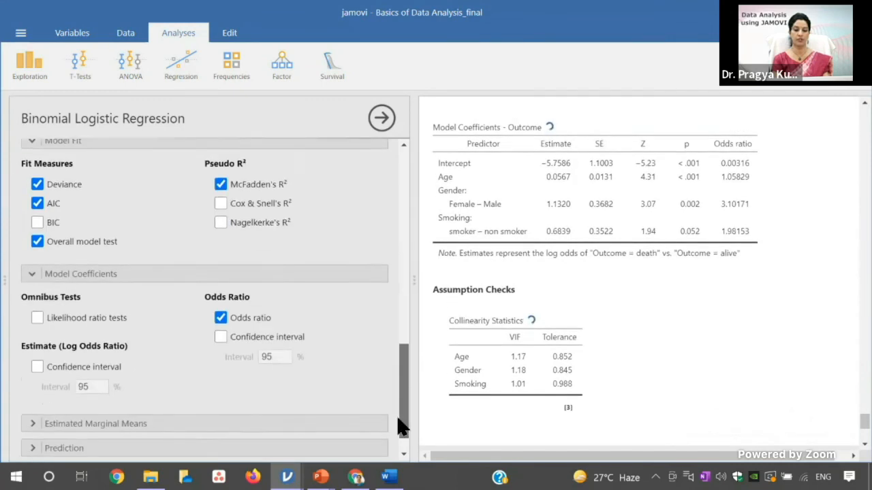
click(220, 303)
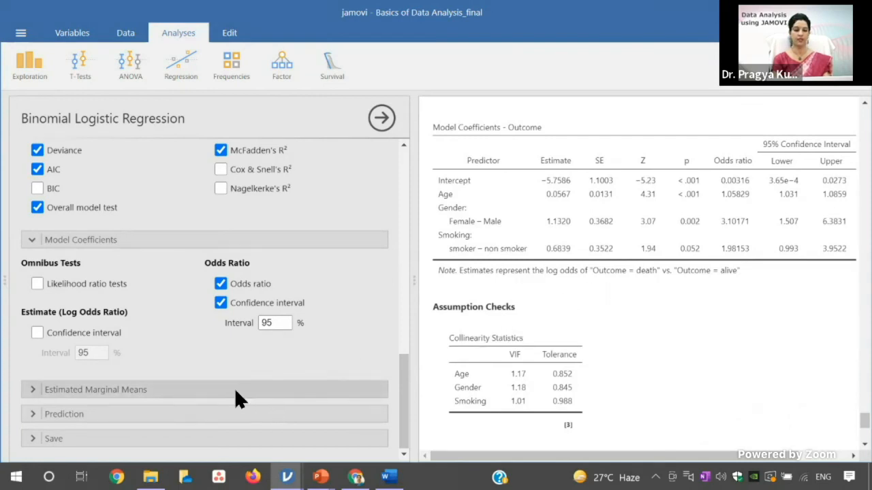
Add specificity, sensitivity, AUC and the ROC curve to the regression's prediction output.
click(190, 414)
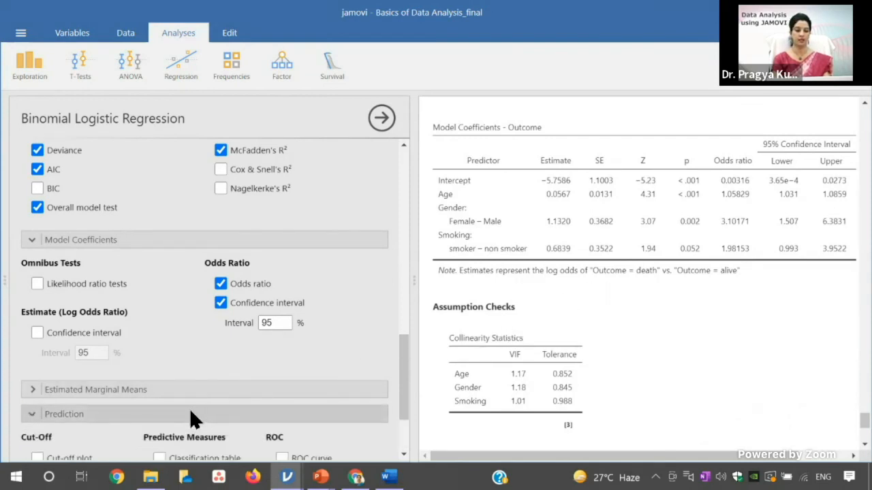
drag(406, 373, 393, 398)
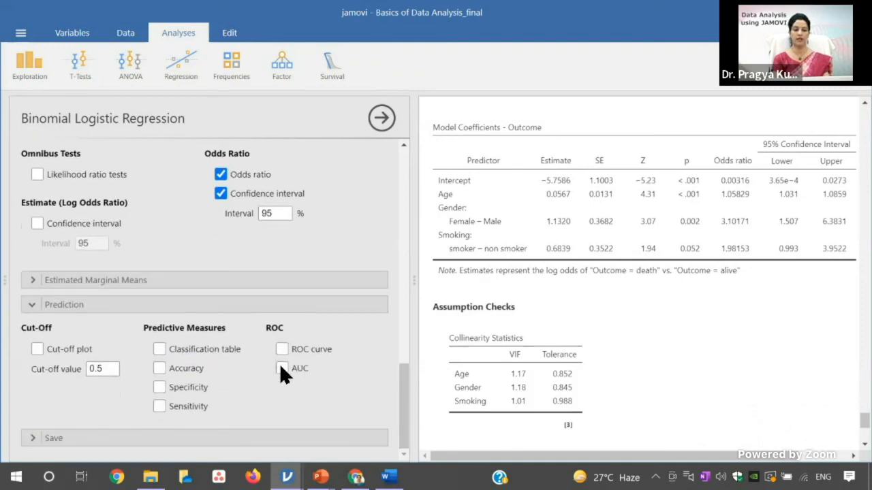
click(158, 388)
click(159, 406)
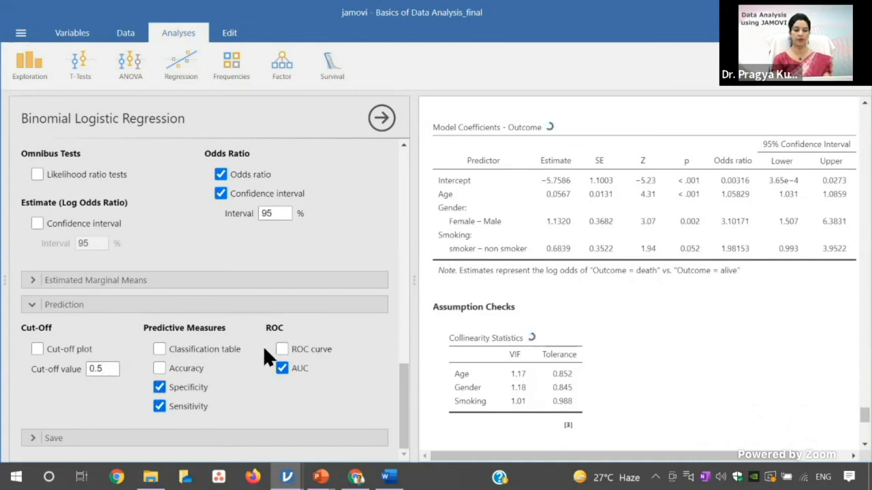
click(284, 346)
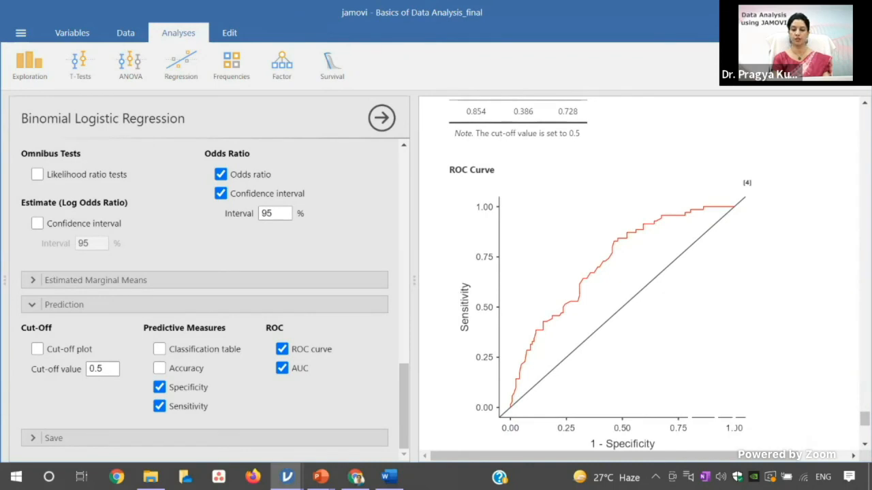
Review the logistic regression's coefficients, collinearity statistics, predictive measures and ROC curve in the results.
mouse_move(864, 419)
mouse_down()
mouse_move(864, 427)
mouse_move(864, 417)
mouse_up()
scroll(584, 301, up, 5)
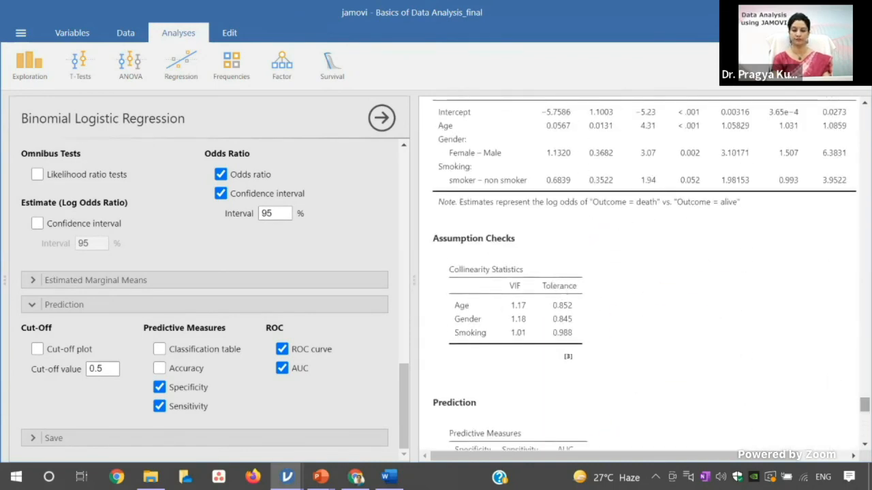
scroll(506, 313, down, 3)
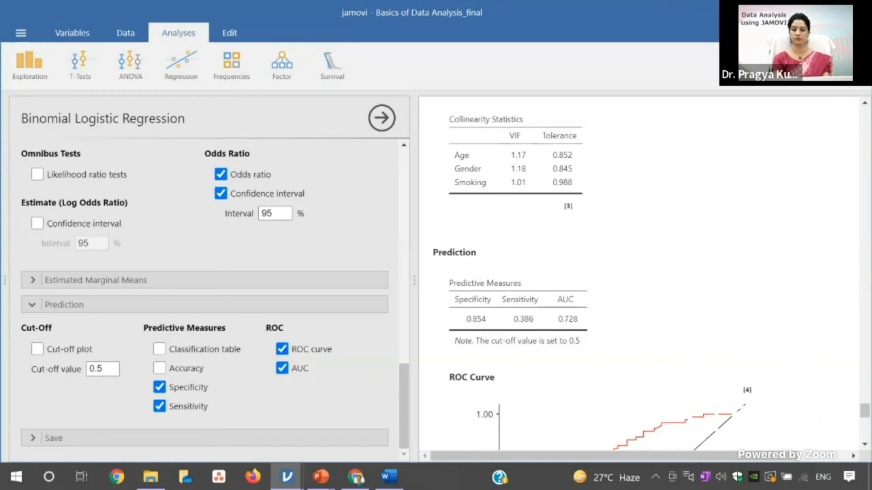
scroll(640, 272, down, 8)
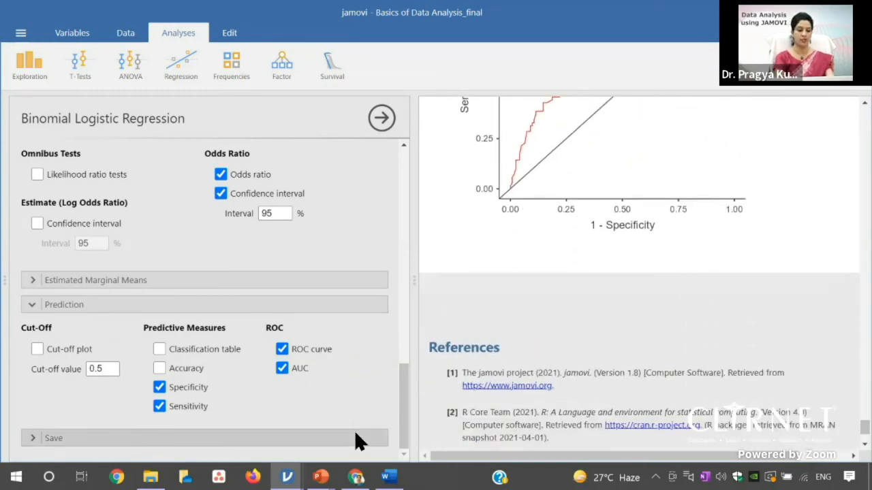
Switch to the PowerPoint slide show and advance to the task slide on predicting cholesterol level from age, gender and smoking status.
key(super)
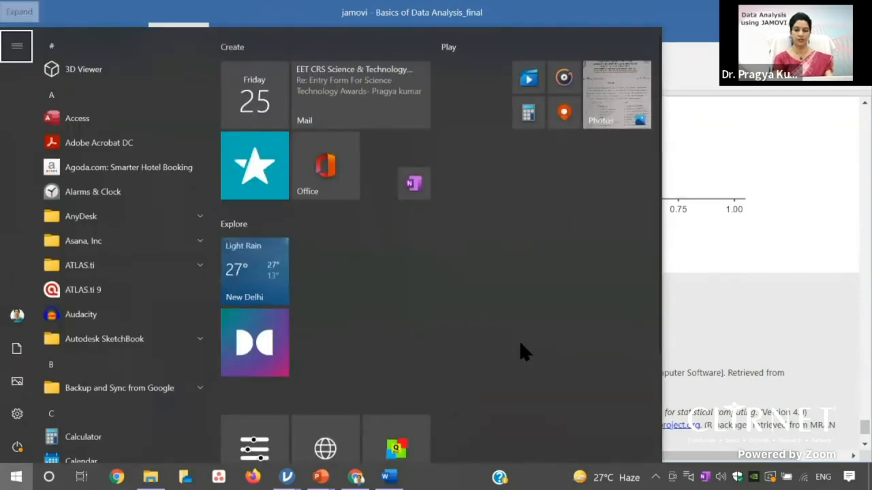
click(809, 354)
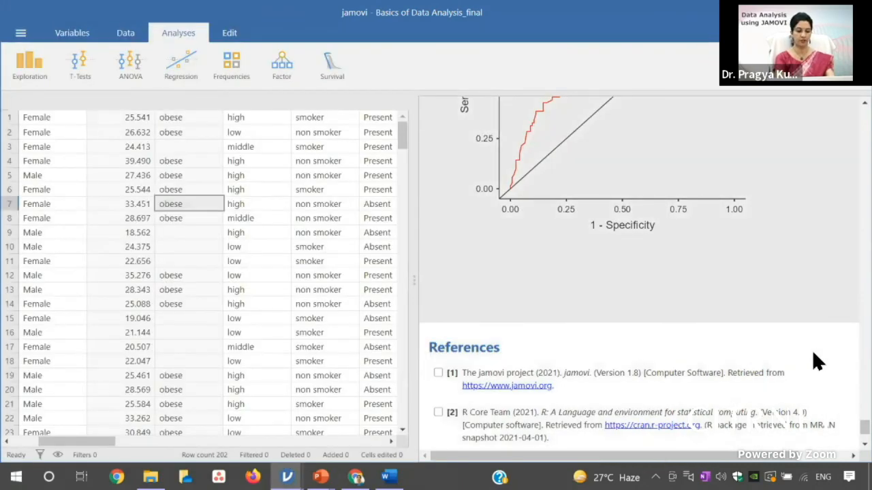
key(super+Tab)
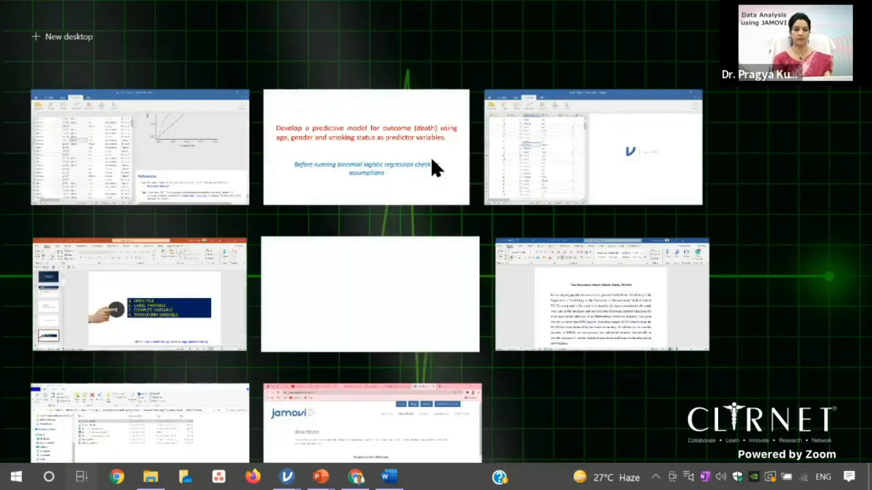
click(435, 161)
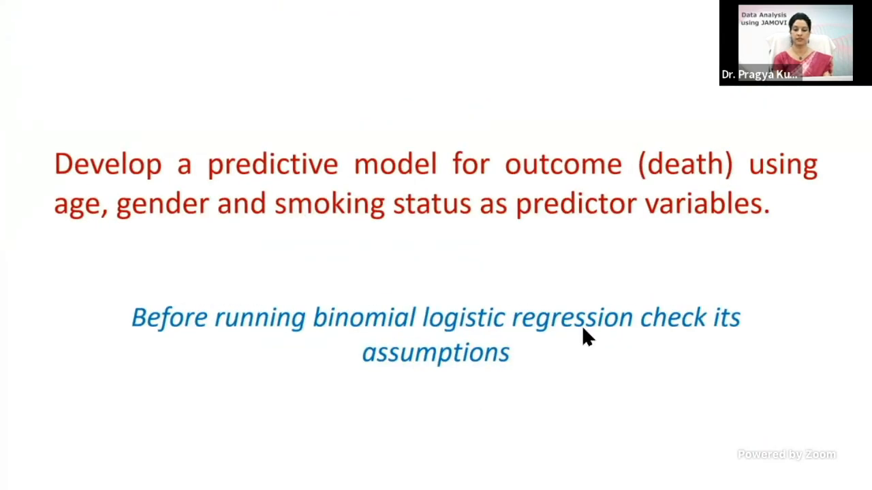
click(582, 325)
click(581, 325)
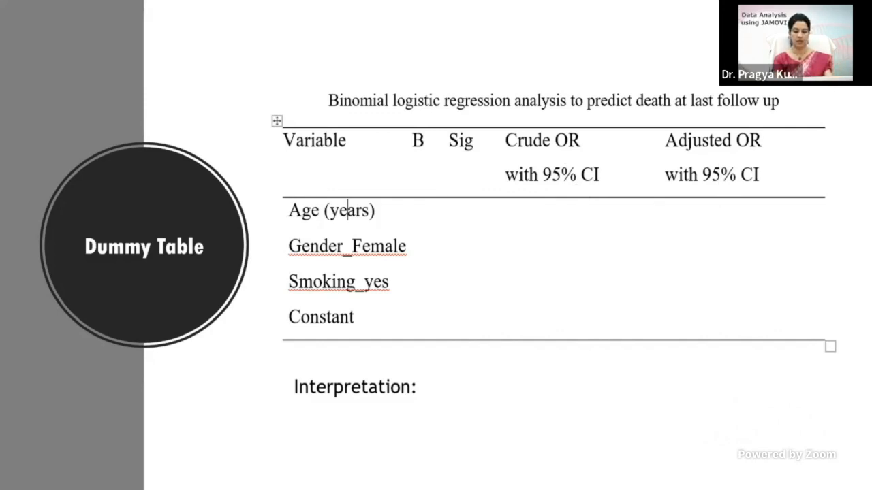
key(Right)
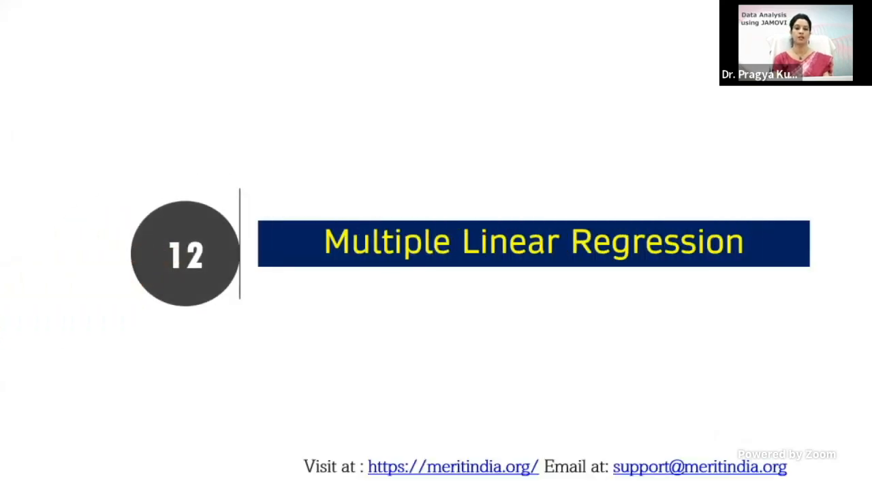
key(Right)
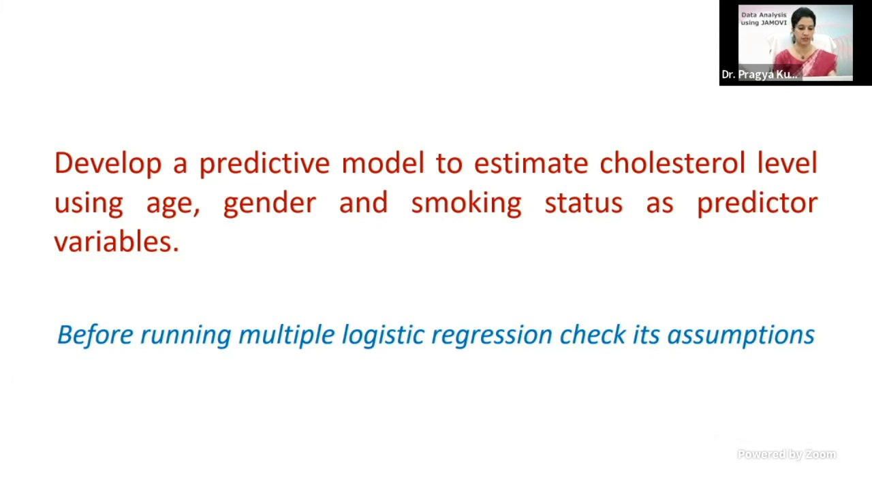
Switch back to the Basics of Data Analysis_final window in jamovi and set up a Linear Regression with Cholesterol as the dependent variable.
key(super+Tab)
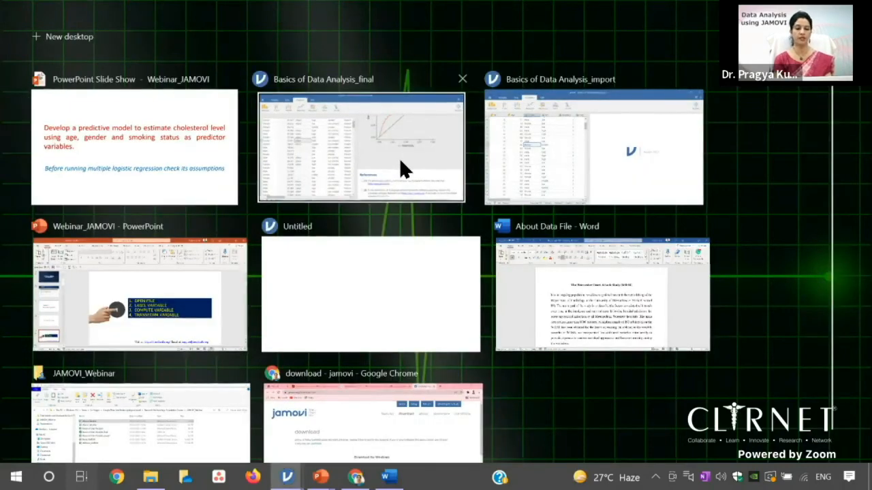
click(399, 157)
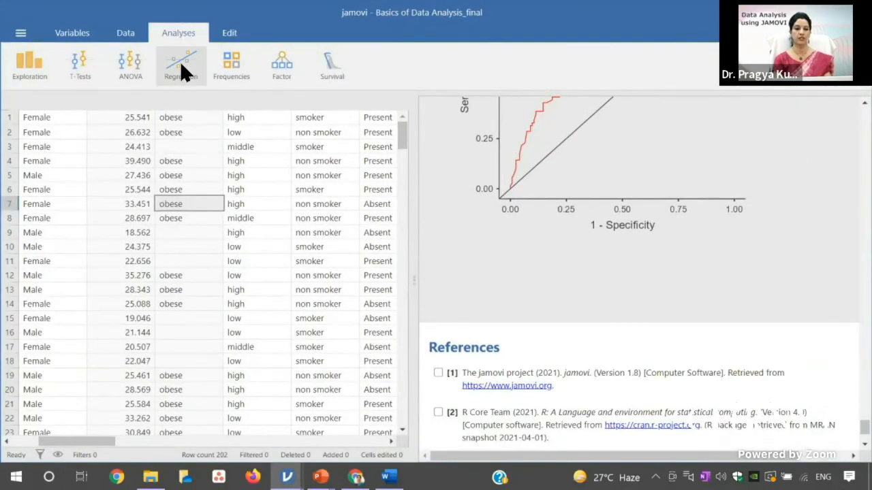
click(180, 60)
click(207, 135)
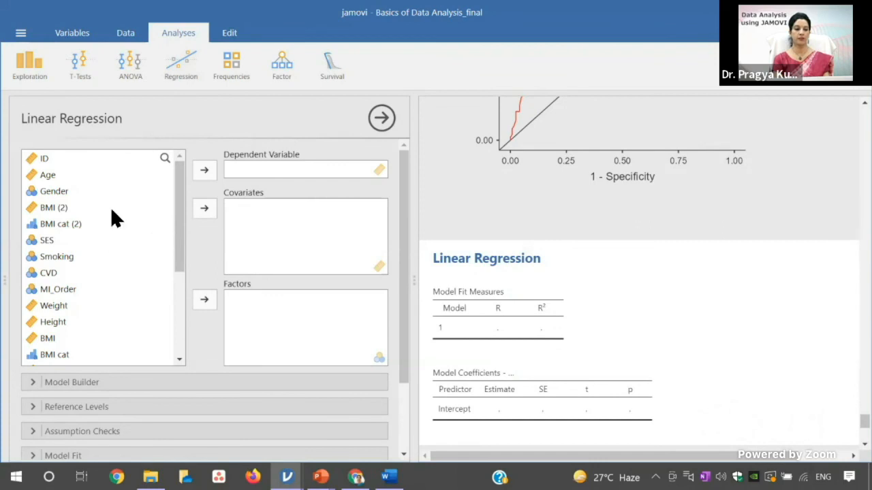
drag(177, 229, 176, 277)
click(76, 300)
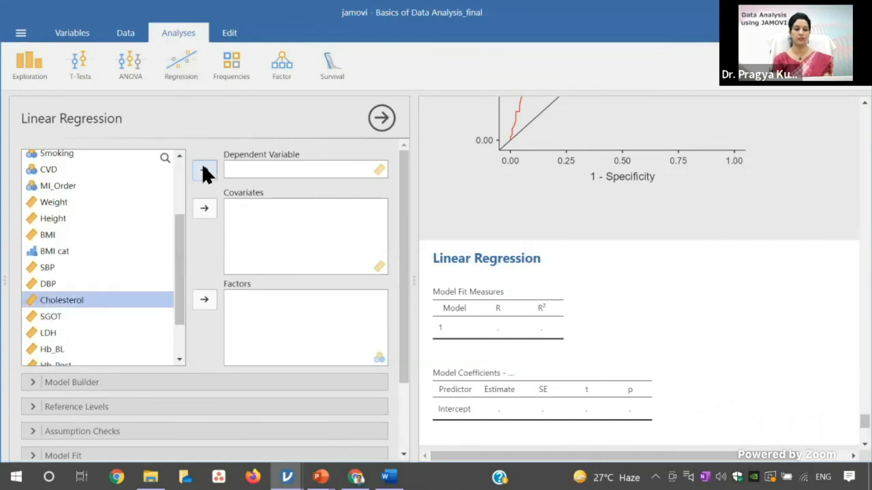
click(204, 171)
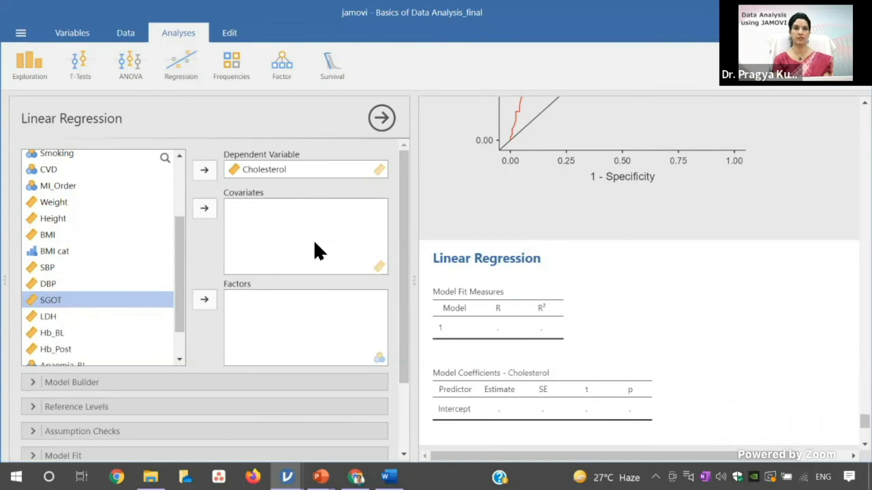
Assign Age as a covariate and Gender and Smoking as factors in the linear regression.
drag(179, 259, 179, 206)
click(49, 169)
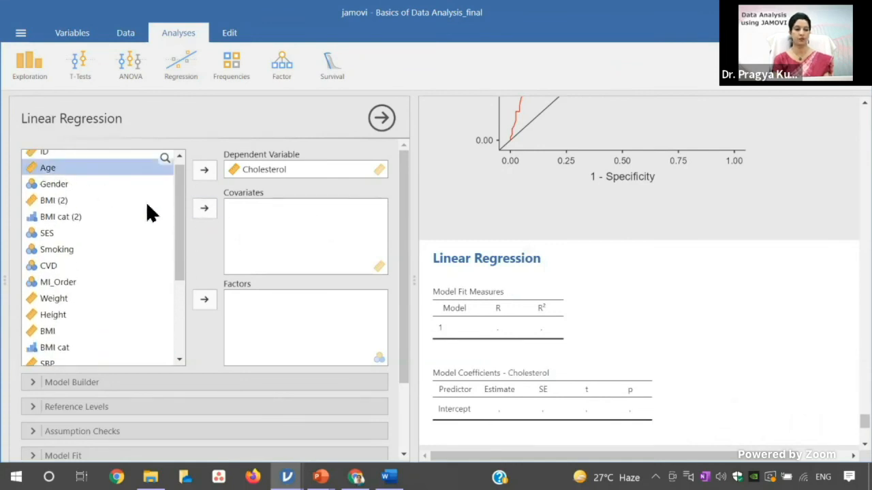
click(204, 212)
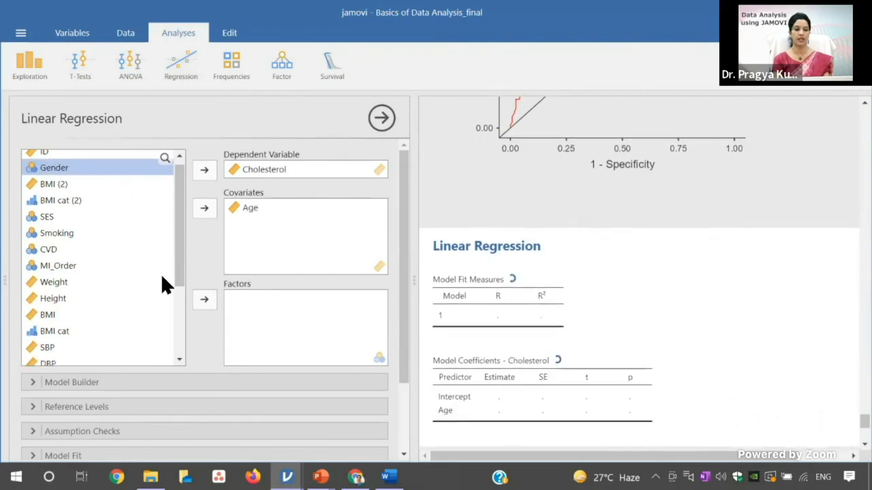
click(205, 303)
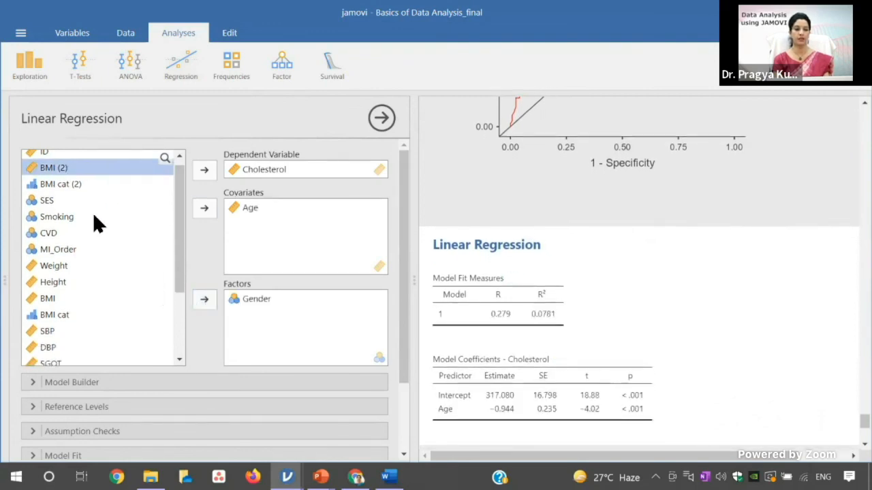
click(57, 216)
click(205, 299)
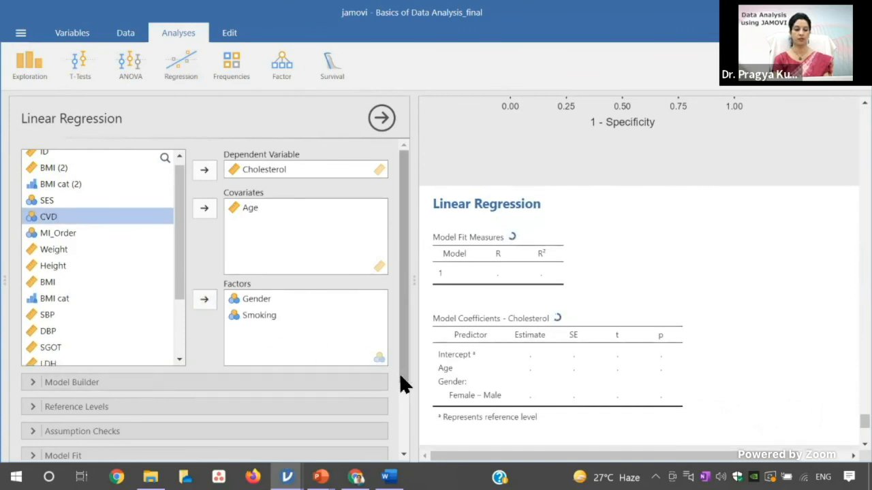
Check the linear regression's predictor block and the reference levels of Gender and Smoking.
scroll(401, 382, down, 1)
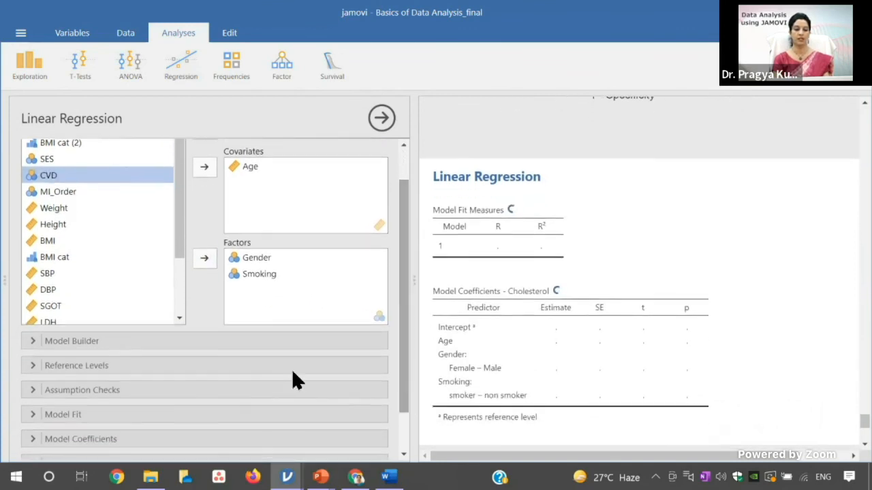
click(239, 340)
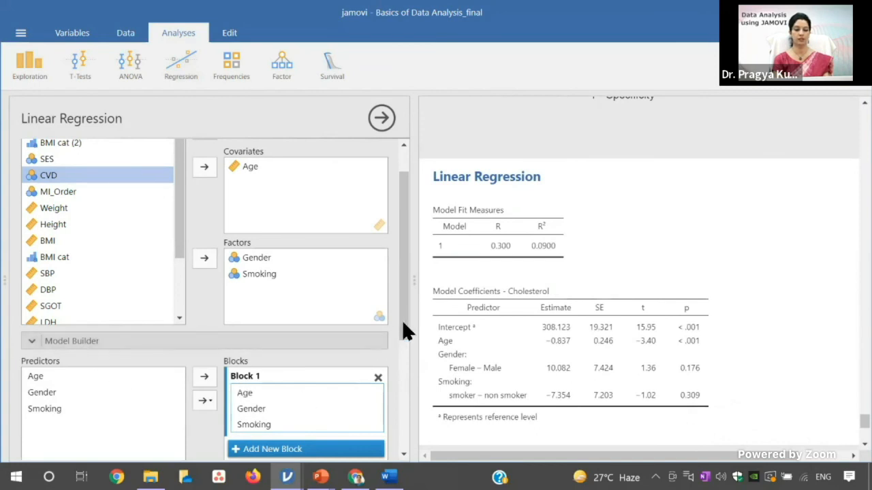
scroll(402, 341, down, 3)
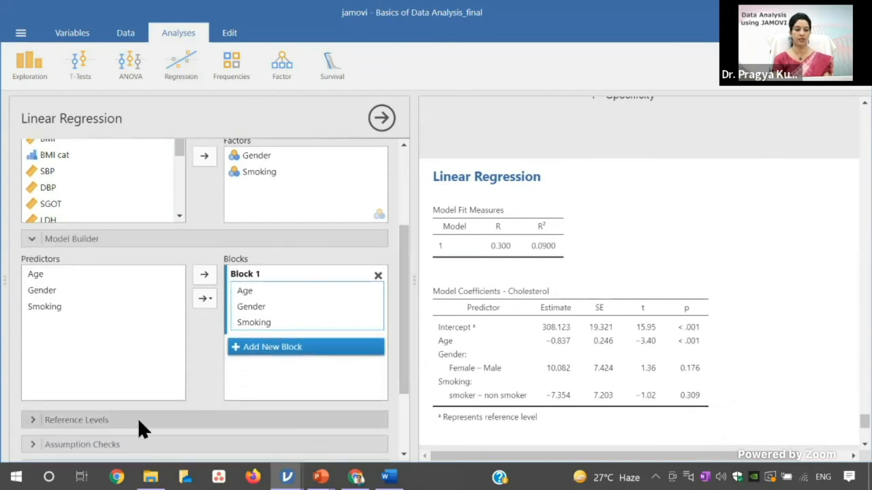
drag(399, 321, 404, 367)
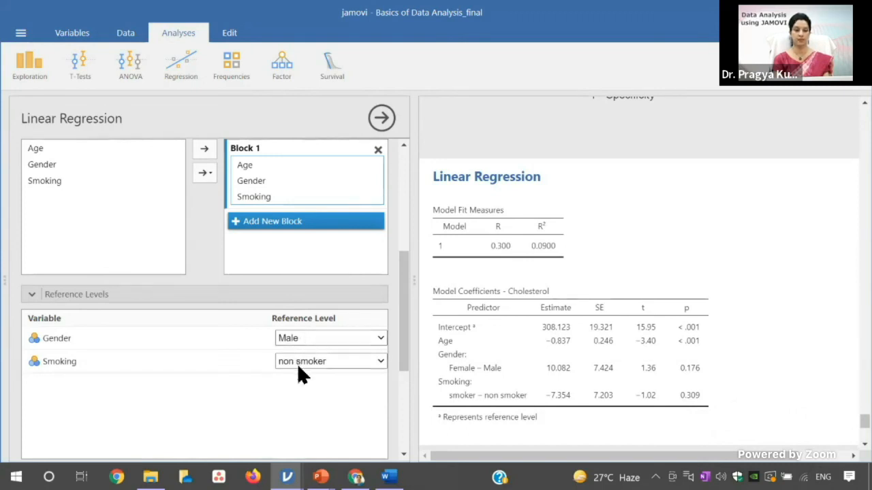
drag(403, 348, 403, 379)
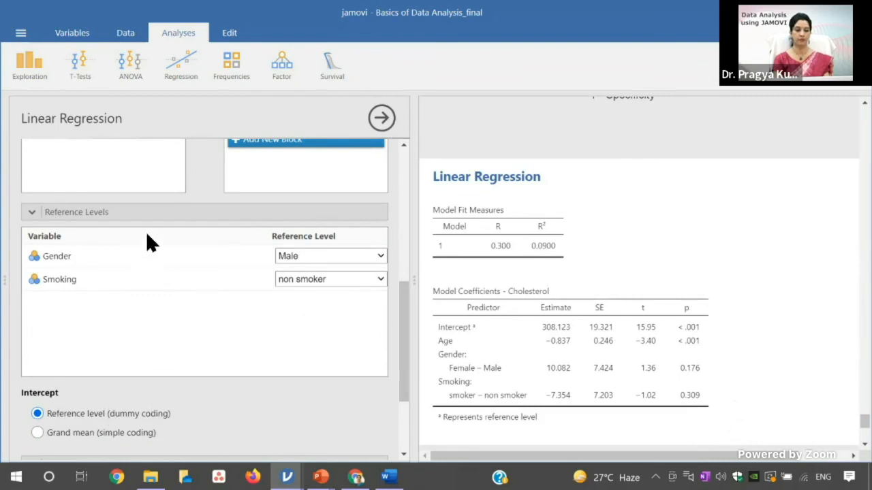
click(130, 211)
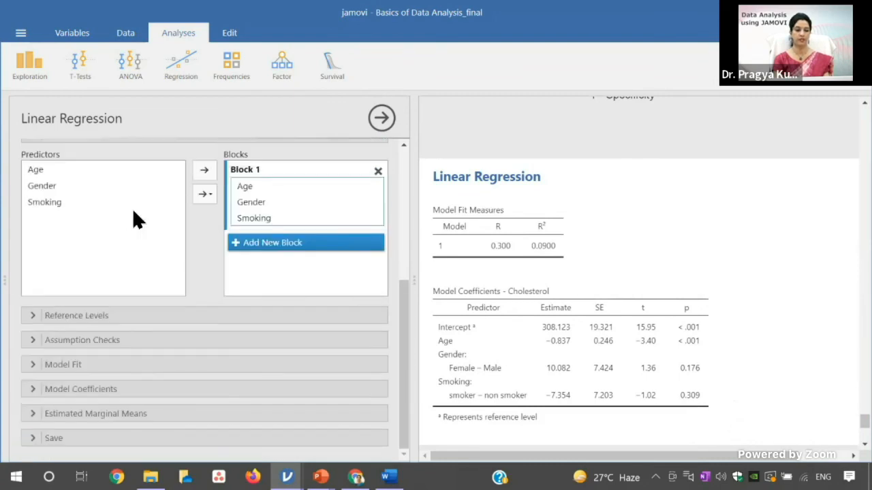
View the available assumption checks and add the overall model F test to the linear regression's model fit measures.
click(98, 340)
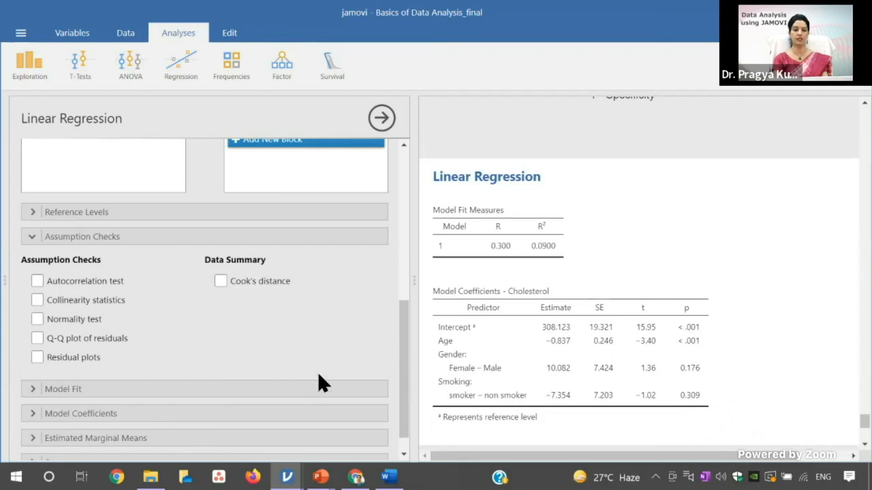
drag(400, 343, 400, 354)
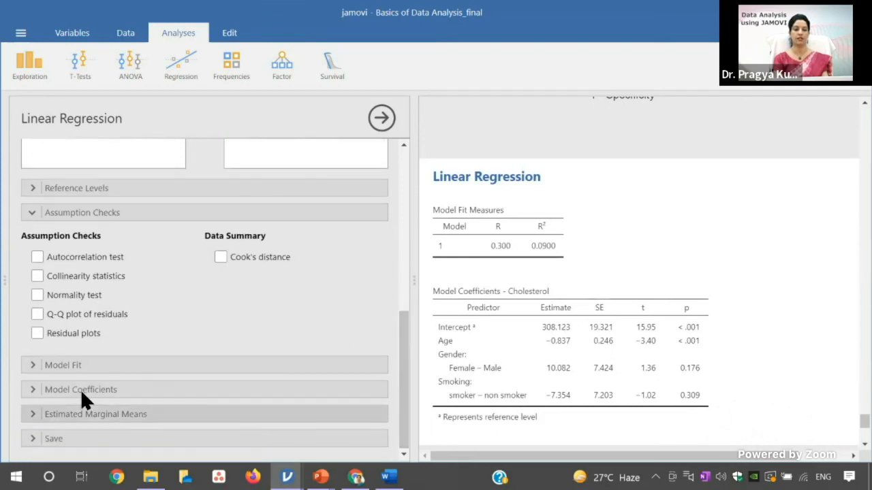
click(73, 365)
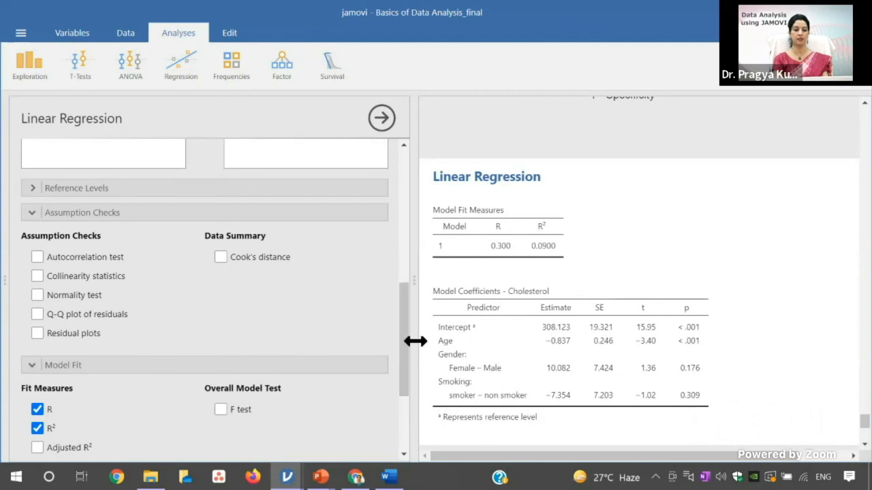
drag(403, 356, 403, 381)
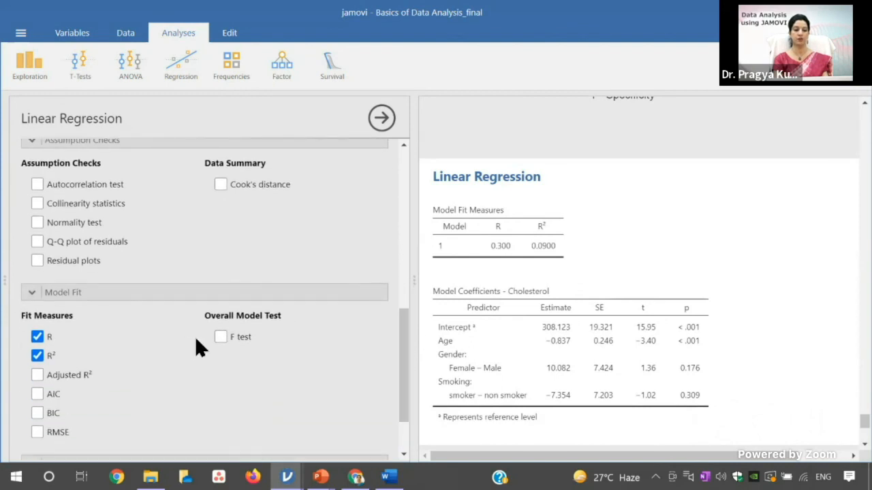
click(220, 337)
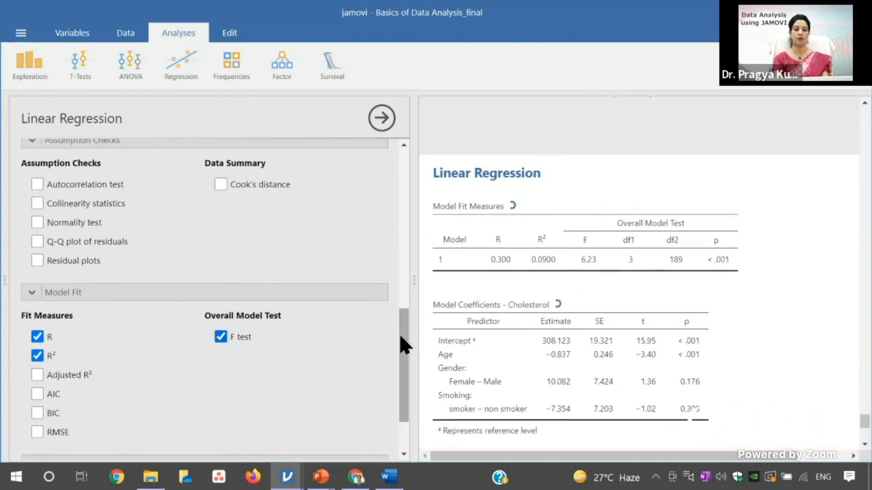
Add standardized estimates to the model coefficients, with 95% confidence intervals for both the estimates and the standardized estimates.
drag(402, 354, 403, 382)
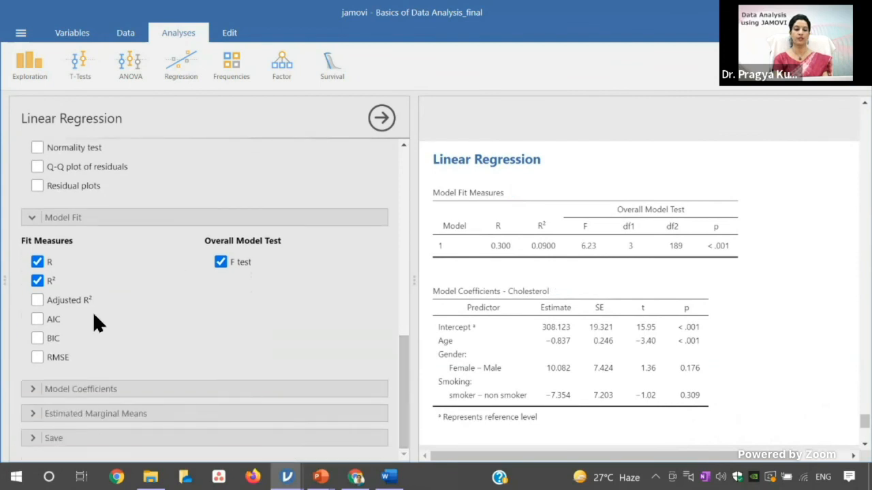
click(103, 388)
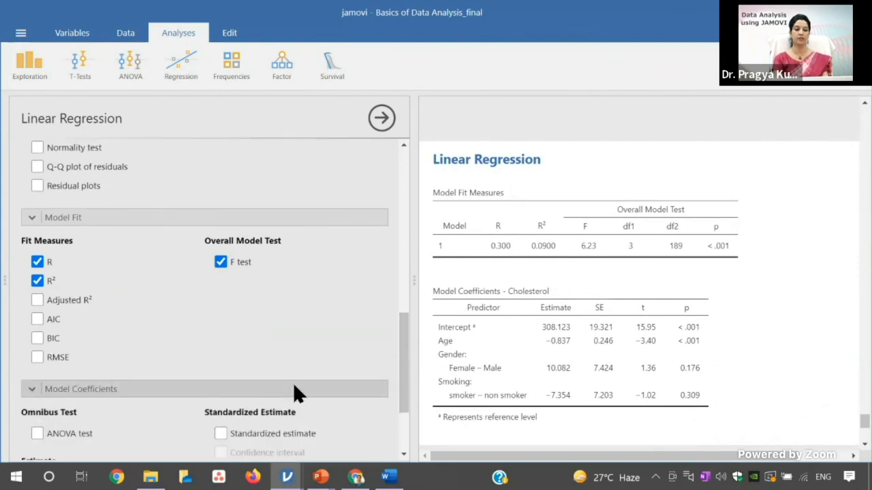
drag(406, 365, 389, 404)
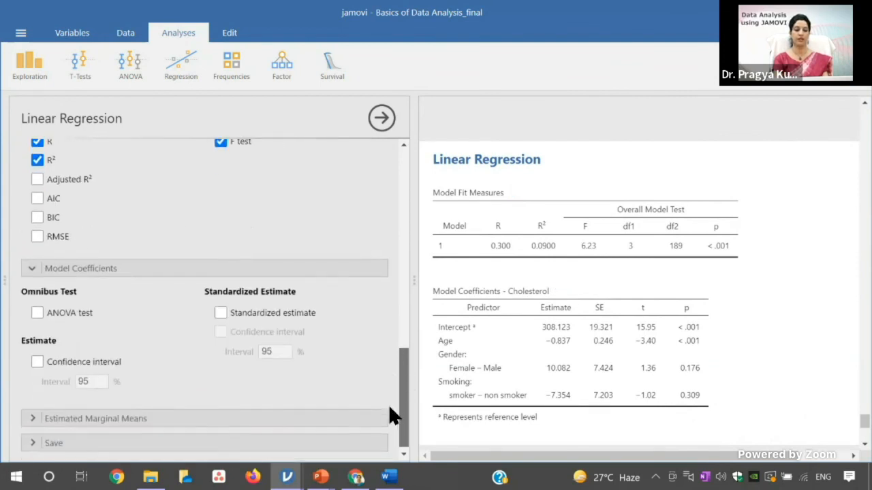
click(217, 309)
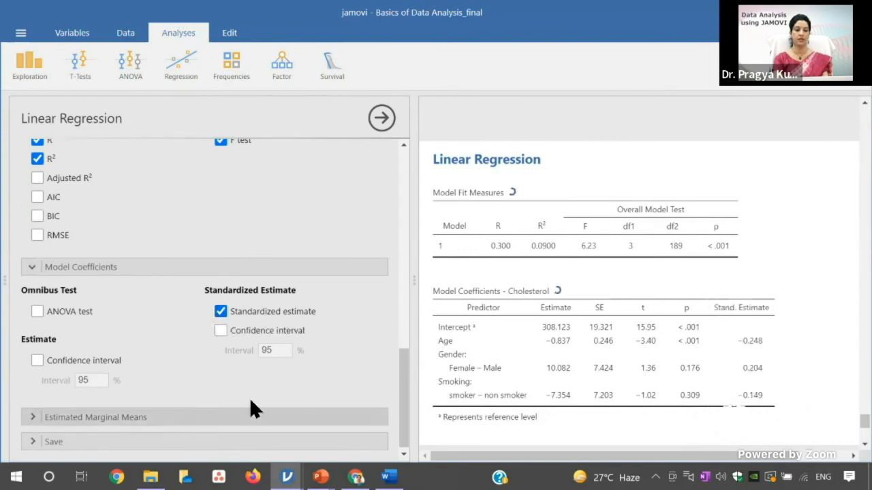
click(37, 360)
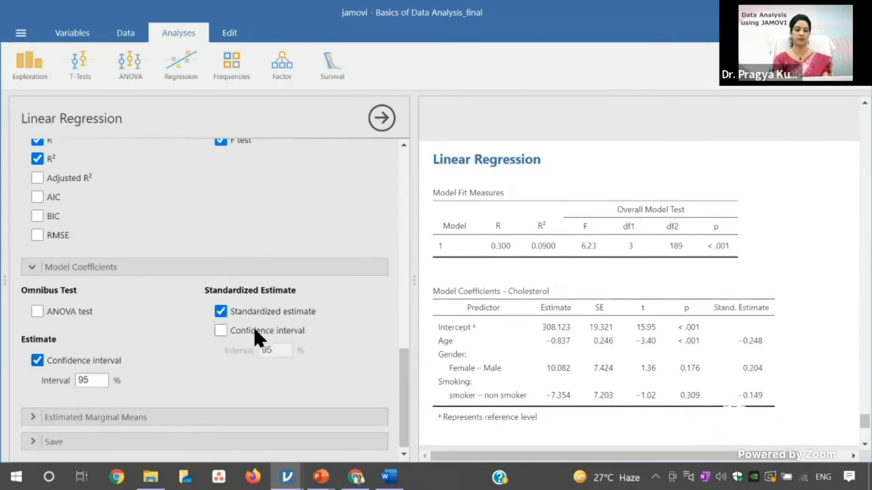
click(219, 331)
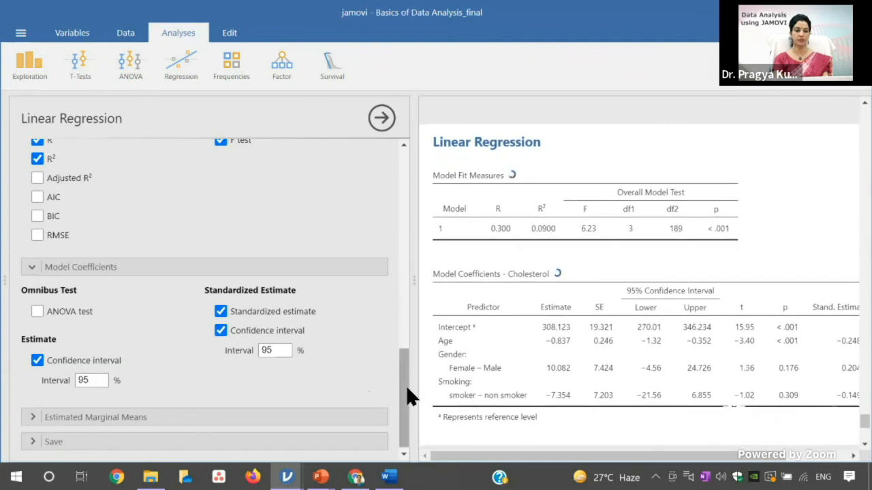
drag(407, 389, 408, 396)
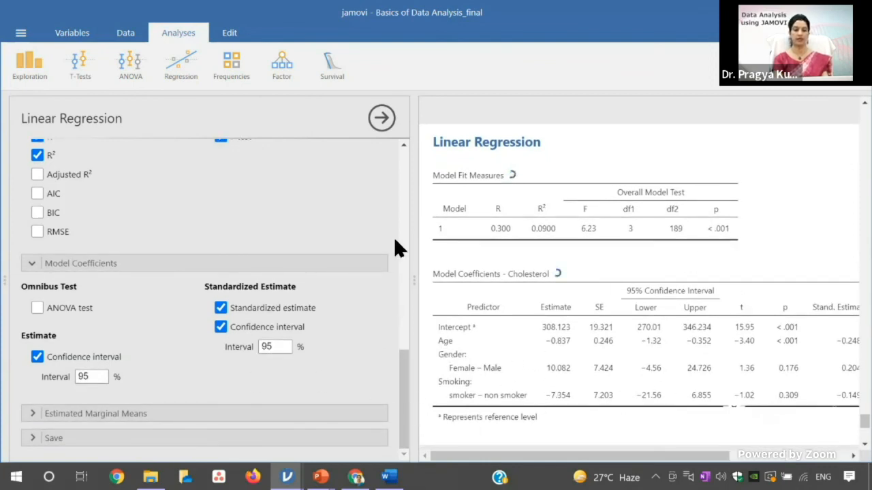
Switch from jamovi to the PowerPoint slide show.
mouse_move(321, 477)
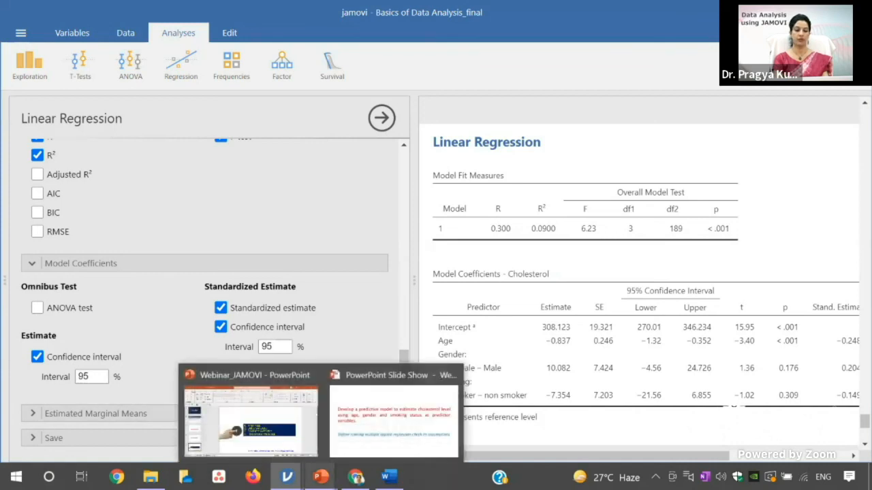